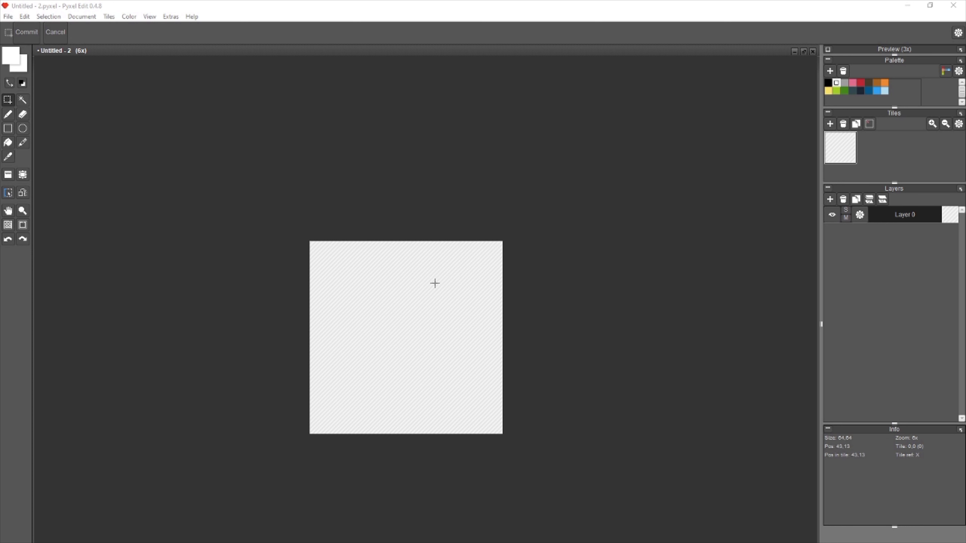
Draw a wide filled white rectangle, about 48 by 10 pixels, across the upper part of the canvas
scroll(418, 281, up, 5)
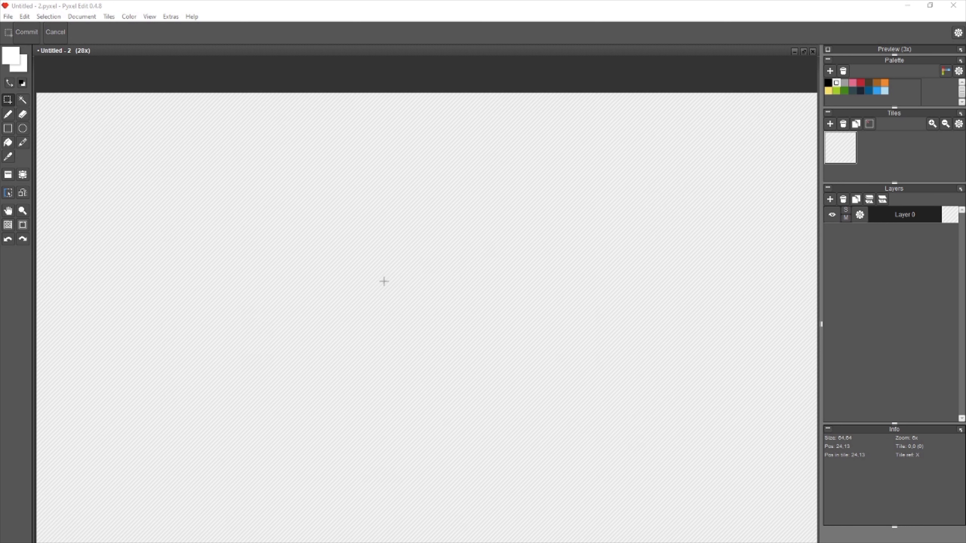
click(9, 129)
scroll(207, 188, down, 2)
drag(209, 184, 641, 271)
key(g)
click(576, 257)
With a black pencil, place a column of four pixels at the rectangle's left end, one empty pixel between each
click(4, 117)
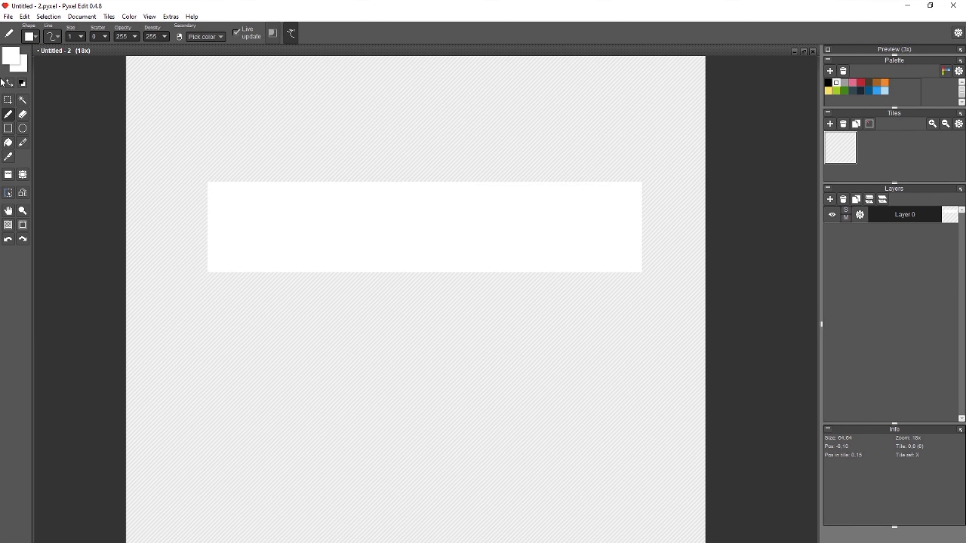
click(829, 83)
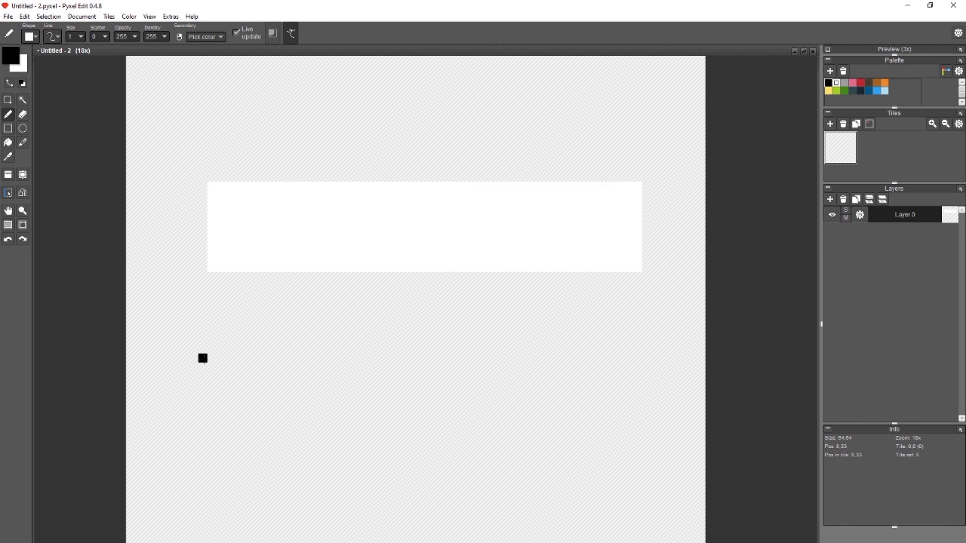
scroll(283, 228, up, 2)
click(278, 292)
key(ctrl+z)
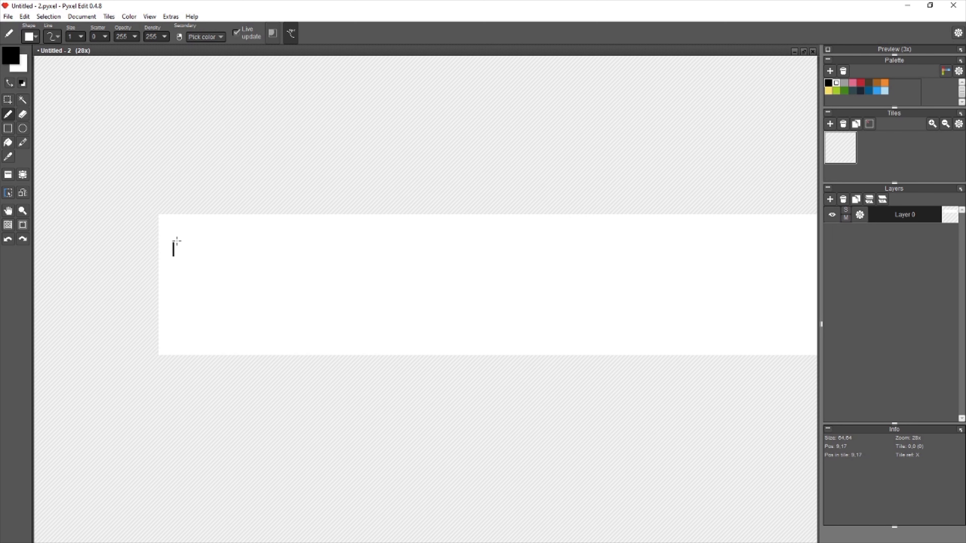
click(179, 236)
click(178, 264)
click(175, 292)
click(174, 325)
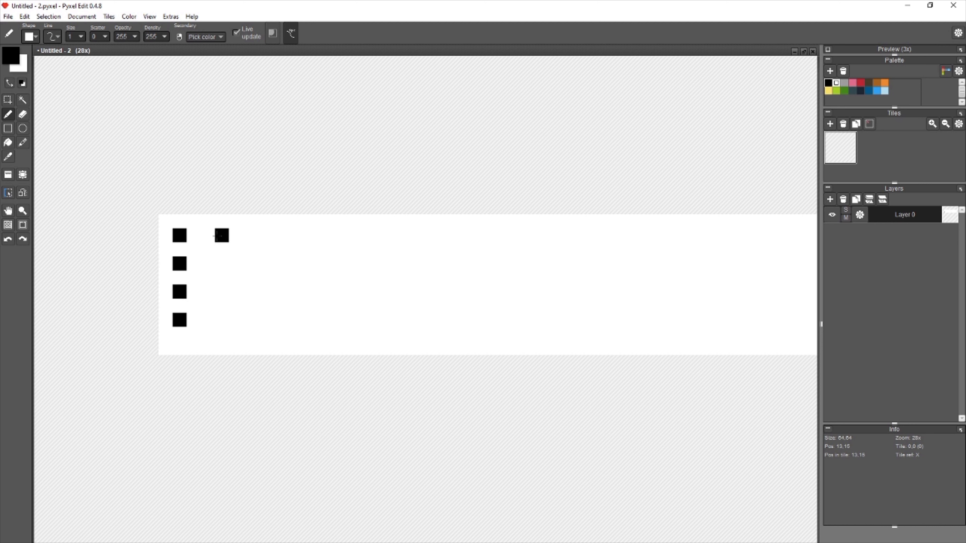
Add two more columns of four spaced black pixels, skipping one column between them and shifting the first down one pixel
click(208, 250)
click(208, 278)
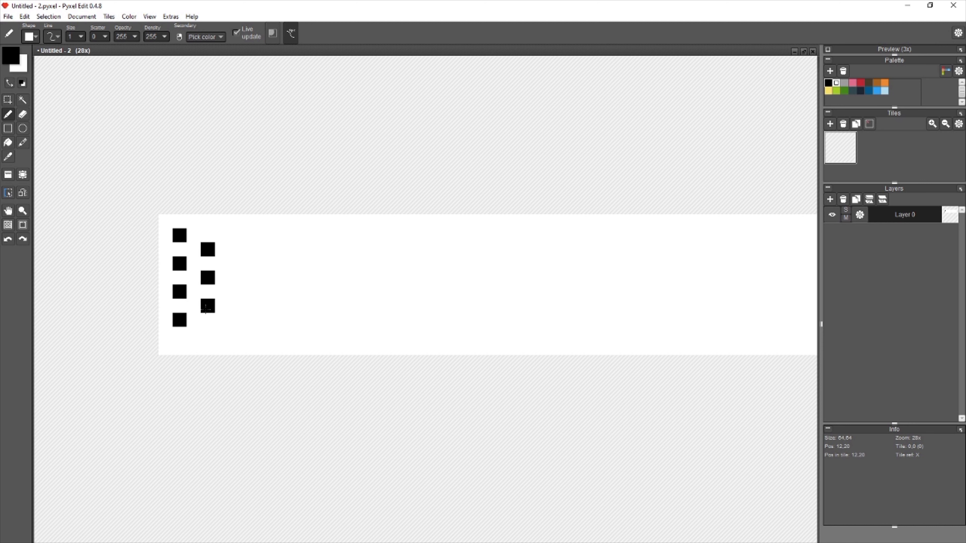
click(208, 306)
click(208, 334)
click(236, 320)
click(236, 292)
click(235, 264)
click(236, 236)
Add a fourth column of four spaced black pixels, shifted down one pixel to match the second column
click(264, 250)
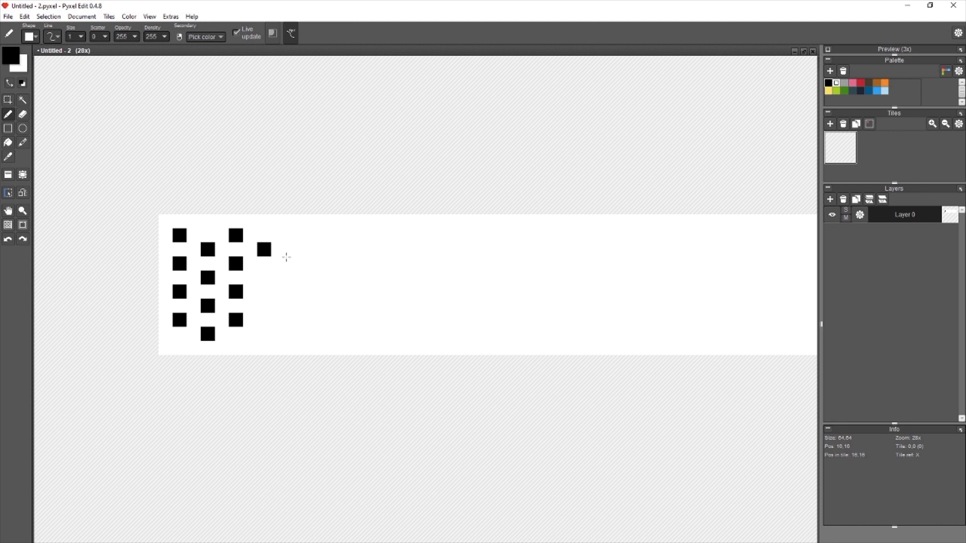
click(261, 246)
click(264, 278)
click(263, 307)
click(264, 334)
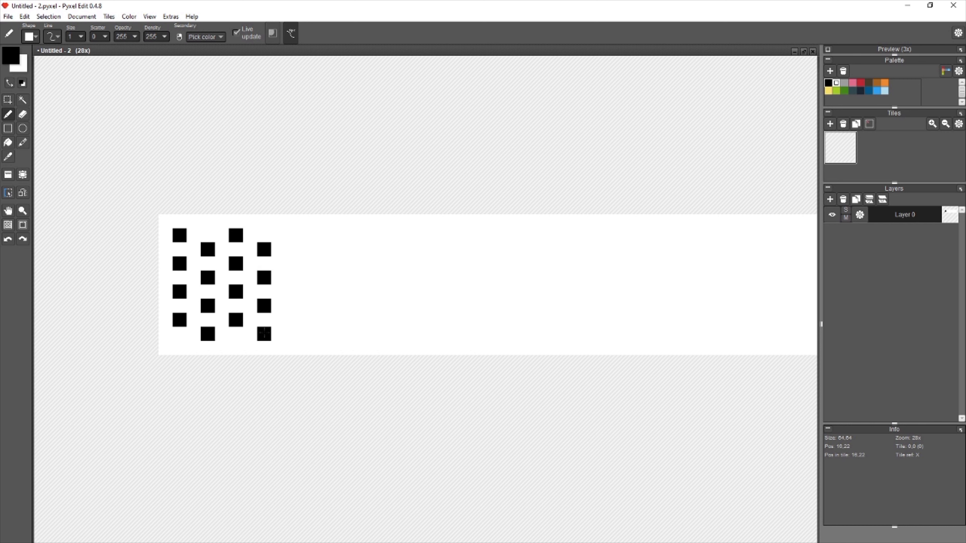
Draw a diamond ring of diagonally touching black pixels adjoining the fourth dot column, leaving its centre white
drag(371, 348, 319, 366)
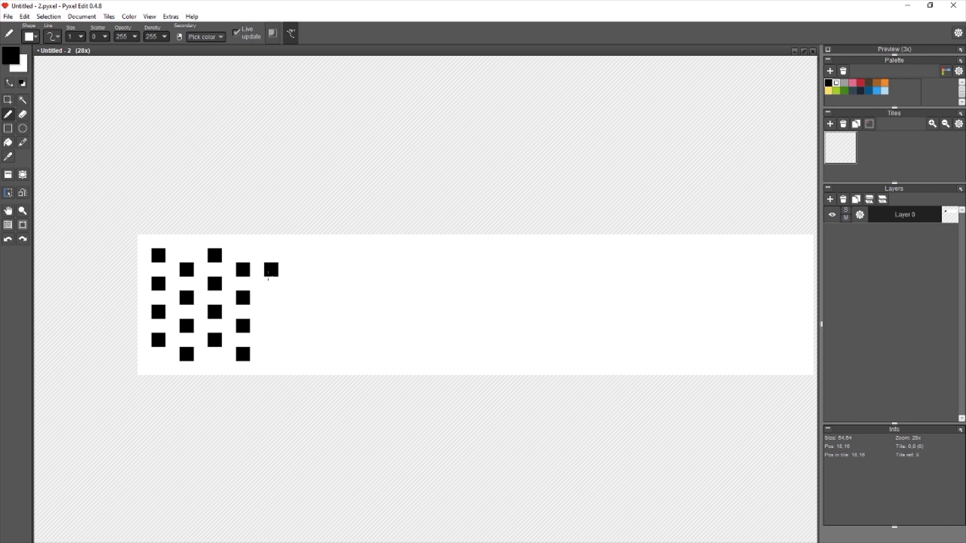
click(257, 284)
click(273, 267)
click(285, 284)
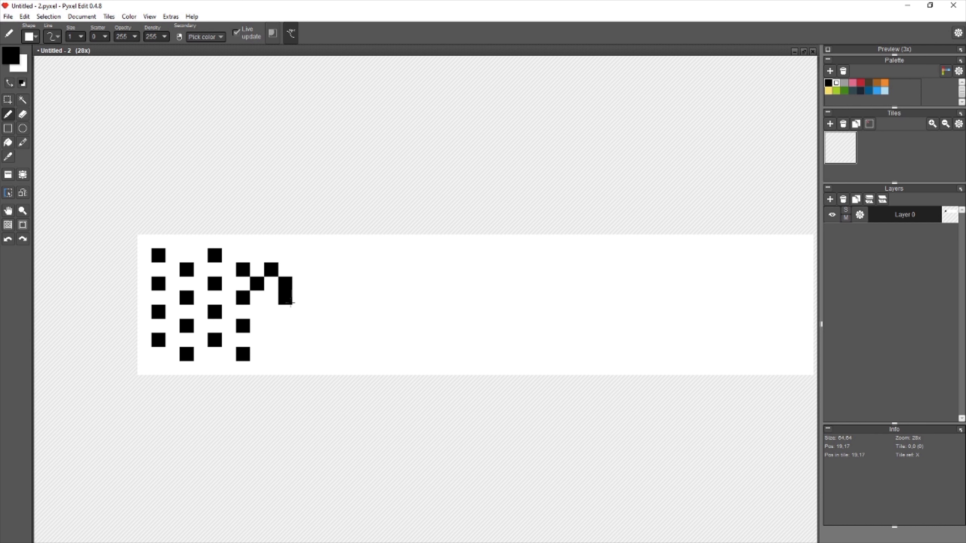
click(257, 312)
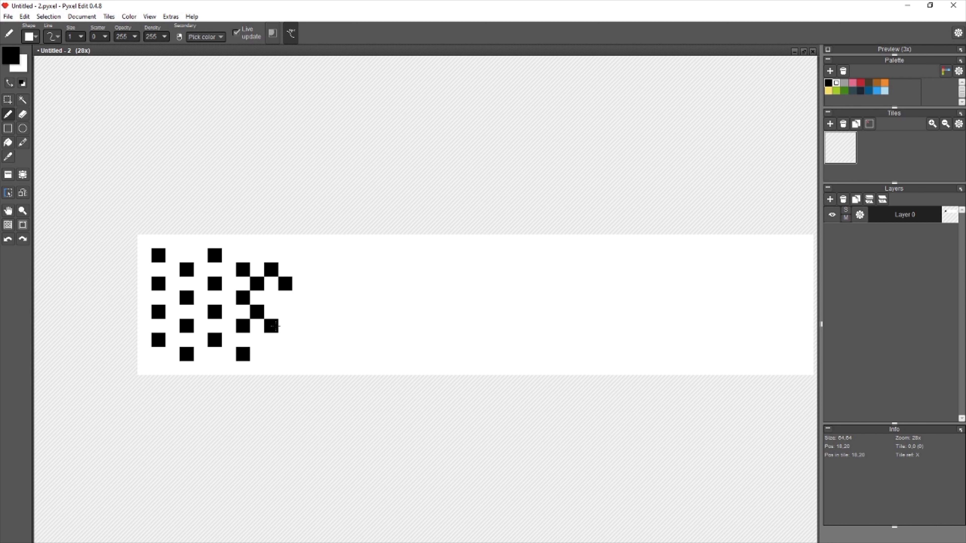
click(271, 326)
click(285, 312)
click(299, 298)
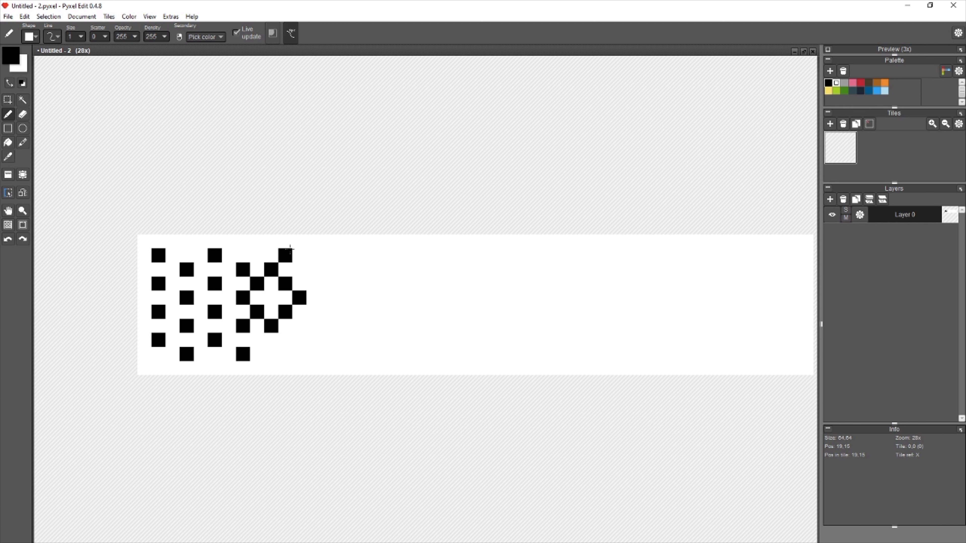
Form a second diamond ring of black pixels above and to the right of the first, sharing its upper-right edge
click(314, 255)
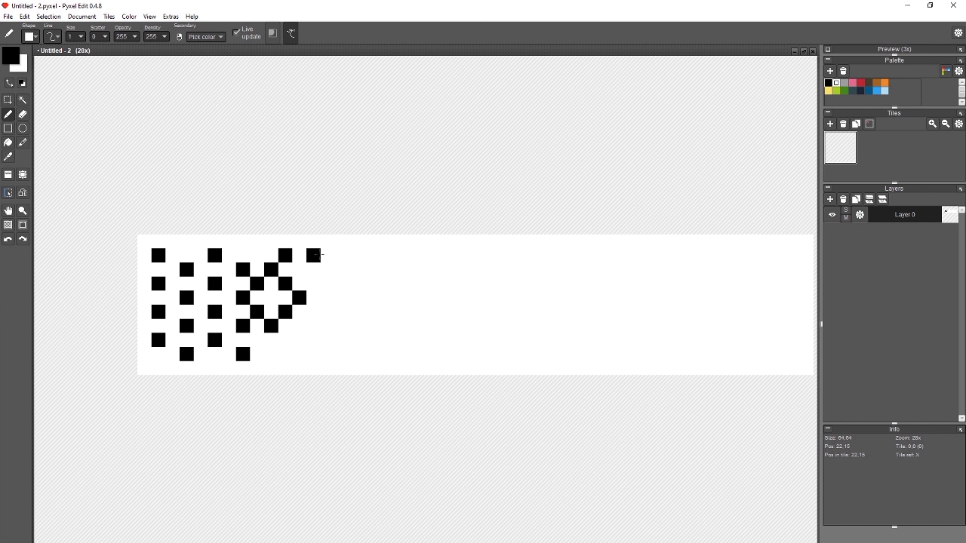
click(326, 268)
click(313, 283)
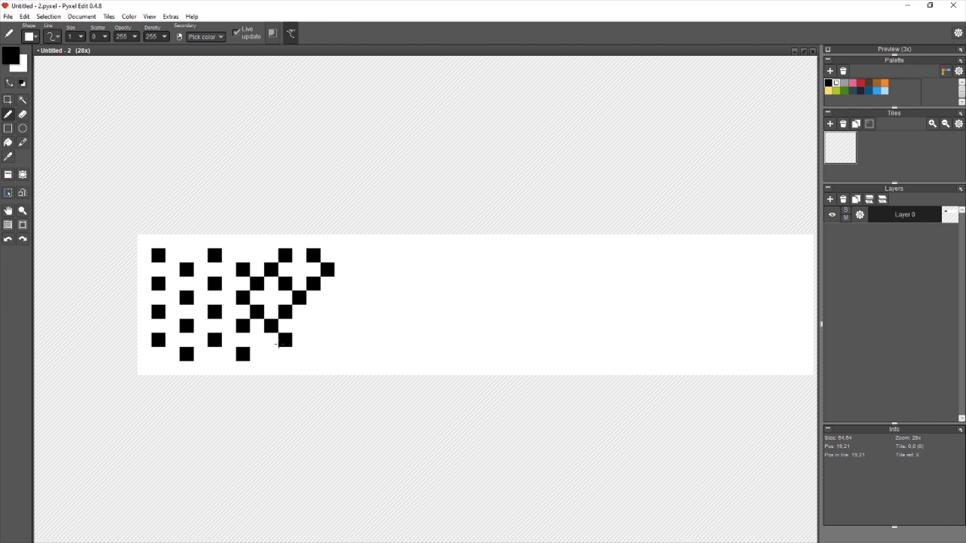
Draw a matching diamond ring of diagonal black pixels below and to the right of the first, plus pixels along the bottom row
click(279, 344)
click(271, 354)
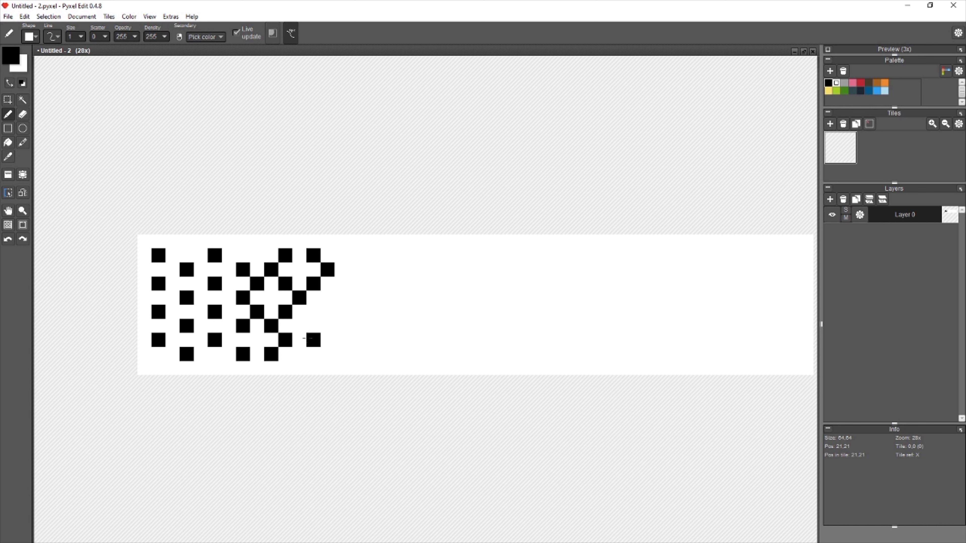
click(299, 354)
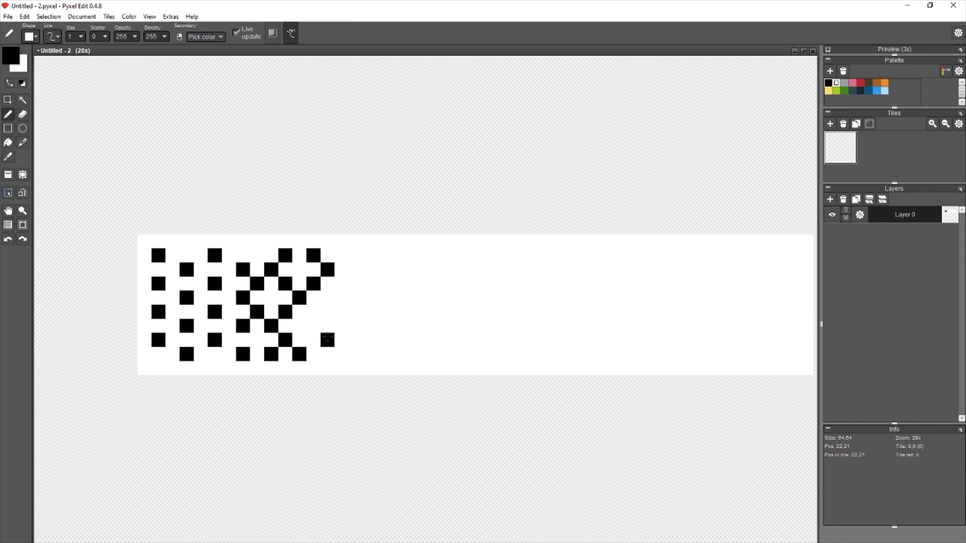
click(314, 340)
click(313, 312)
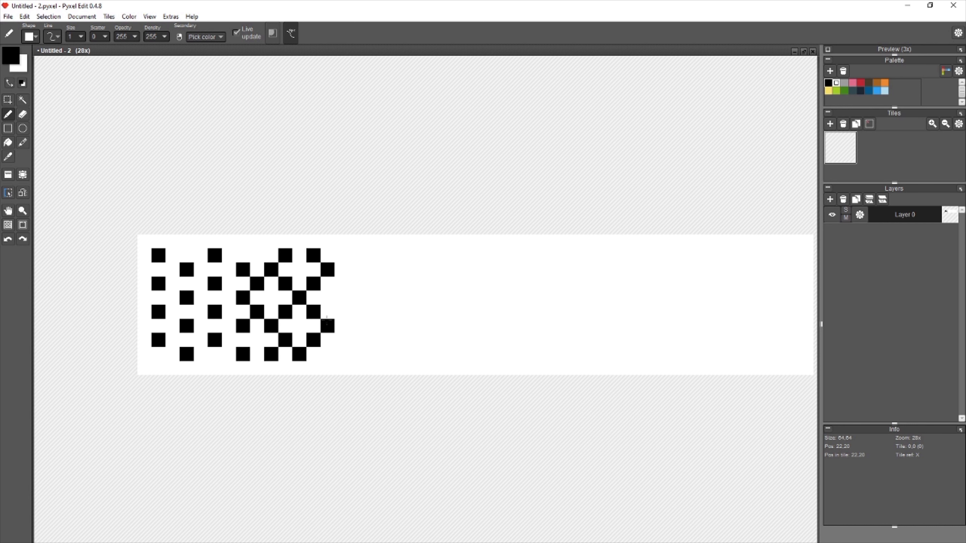
click(328, 326)
click(285, 326)
Close a diamond ring on the pattern's right side and add two alternating black pixels above its tip
click(341, 283)
click(342, 312)
click(356, 298)
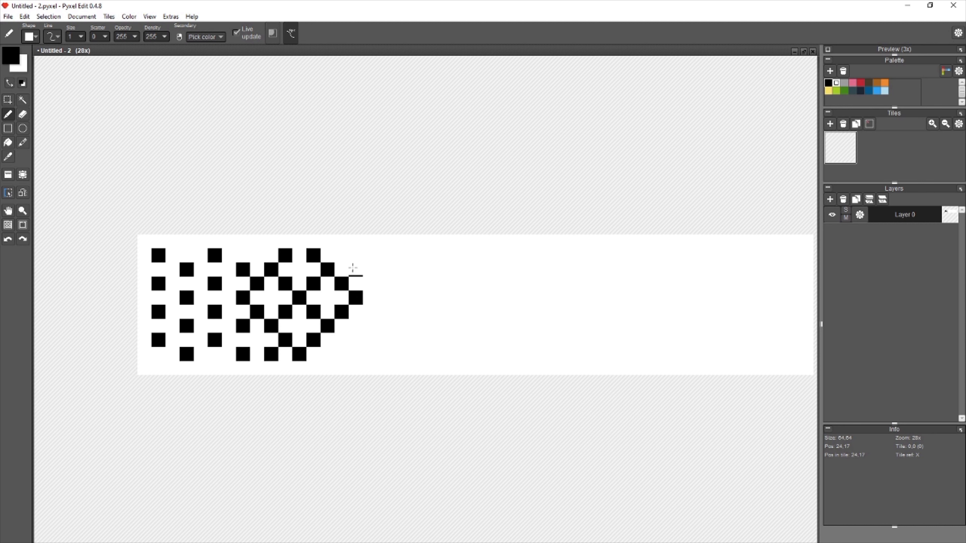
click(356, 270)
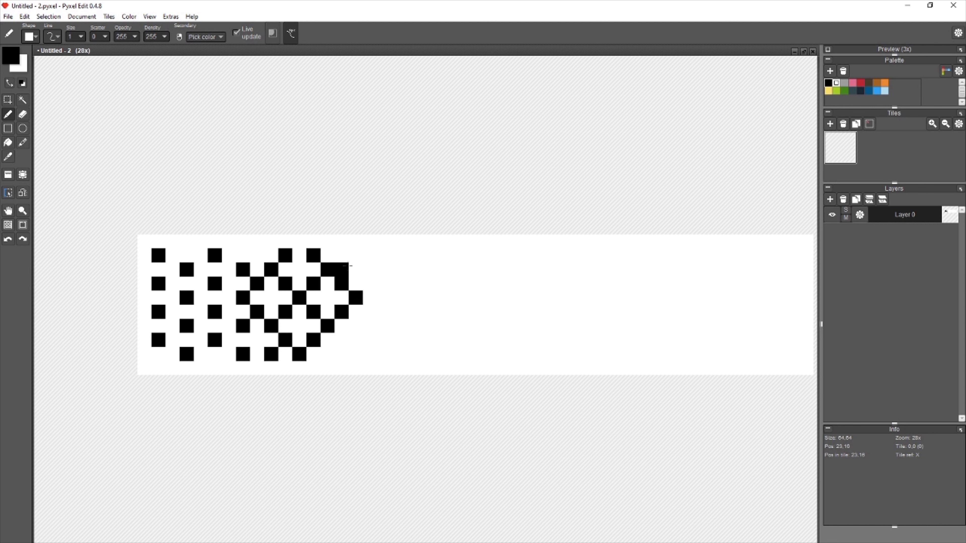
click(342, 255)
key(m)
drag(152, 249, 221, 347)
key(Escape)
key(b)
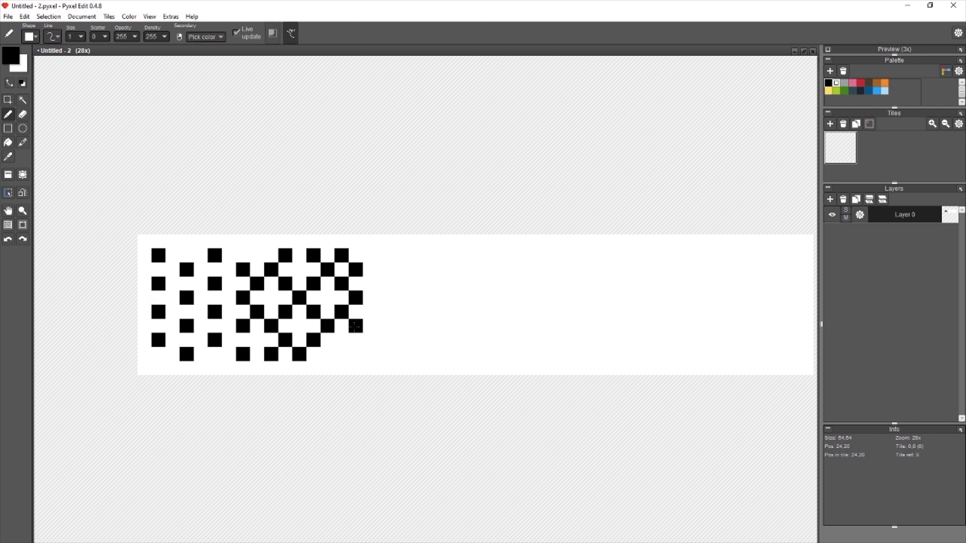
Extend the checkerboard with alternating black pixels below the rightmost diamond and a column of four spaced pixels beside it
click(356, 326)
click(338, 343)
click(352, 357)
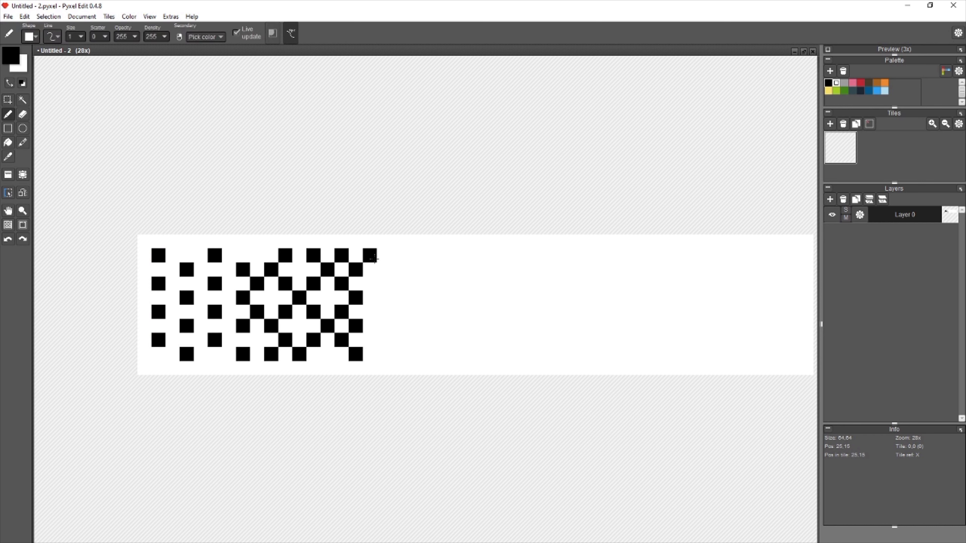
click(370, 284)
click(369, 312)
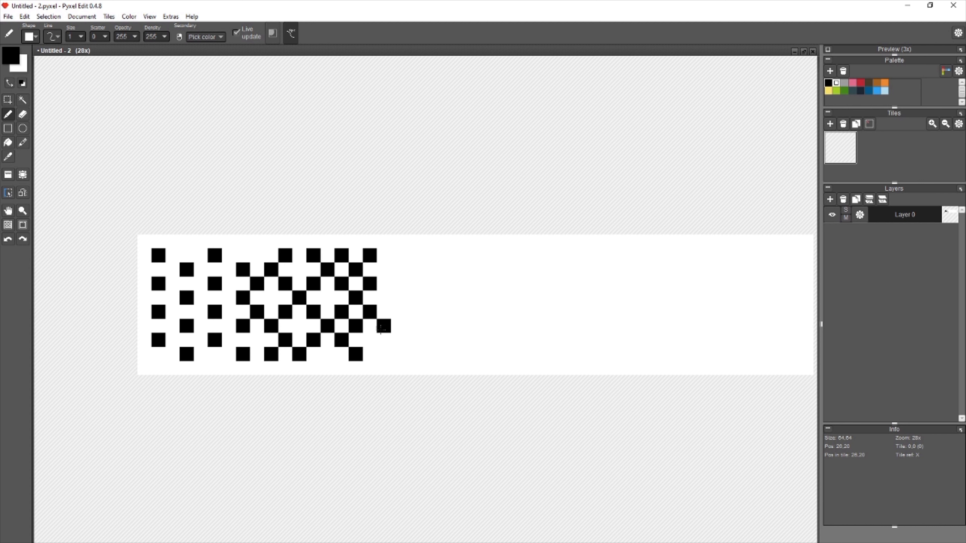
click(370, 340)
Extend the checkerboard two columns to the right with four alternating black pixels in each
click(384, 354)
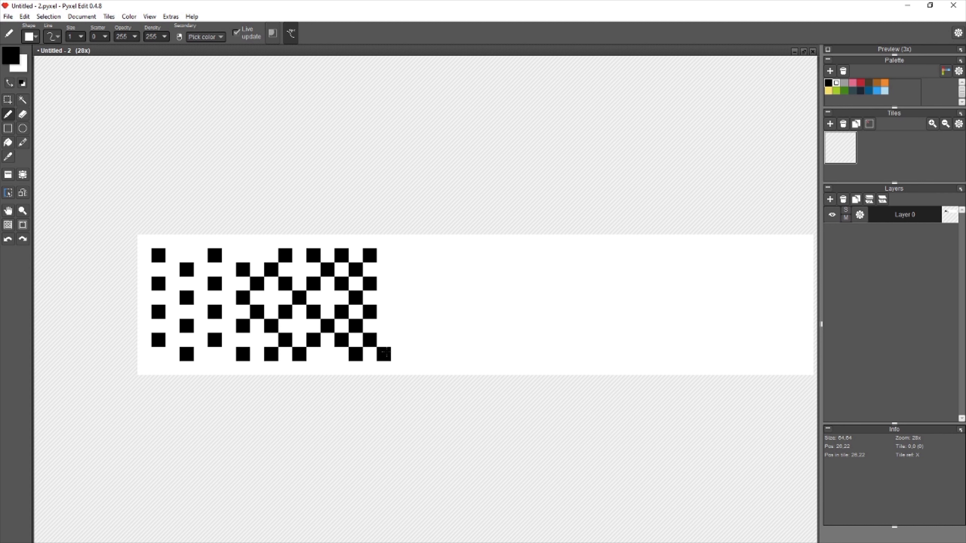
click(384, 326)
click(384, 298)
click(384, 269)
click(398, 255)
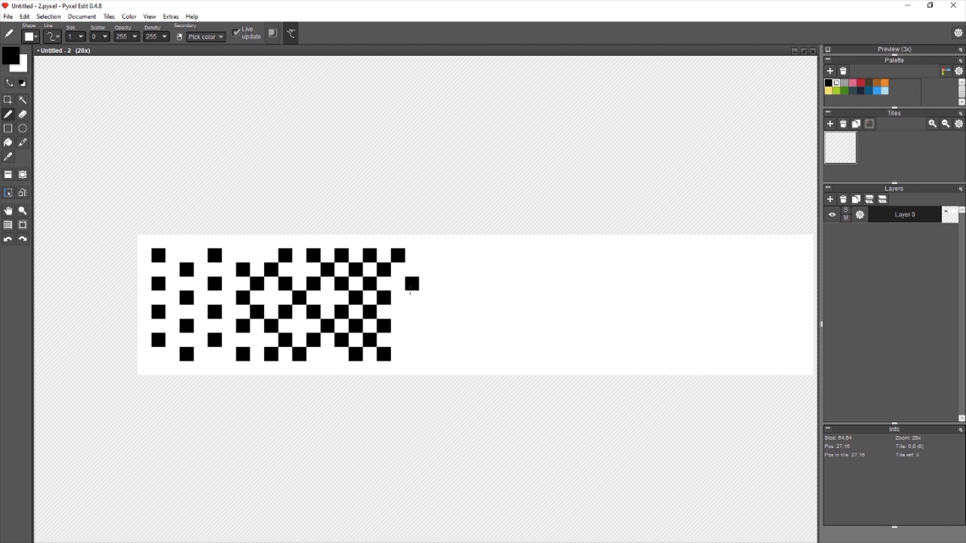
click(398, 284)
click(398, 312)
click(398, 339)
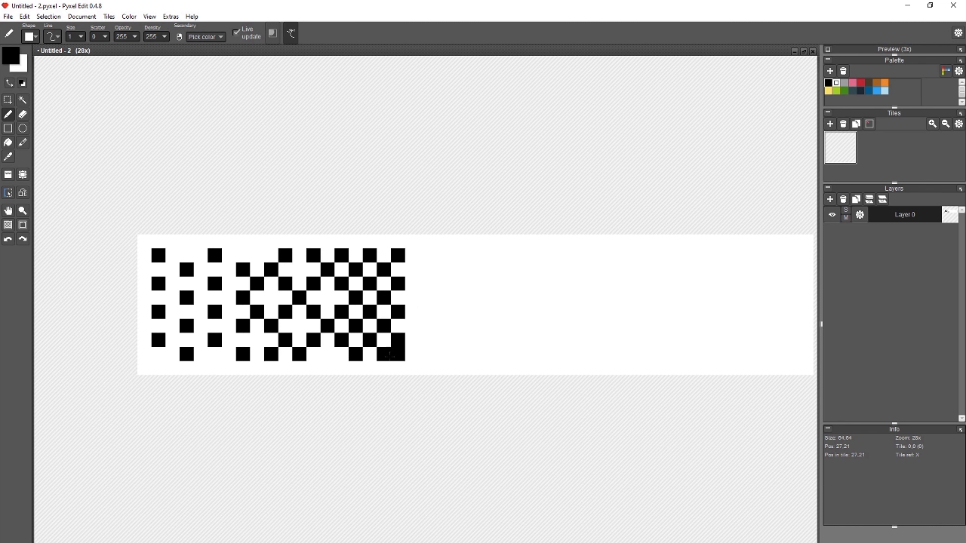
key(m)
drag(269, 241, 329, 380)
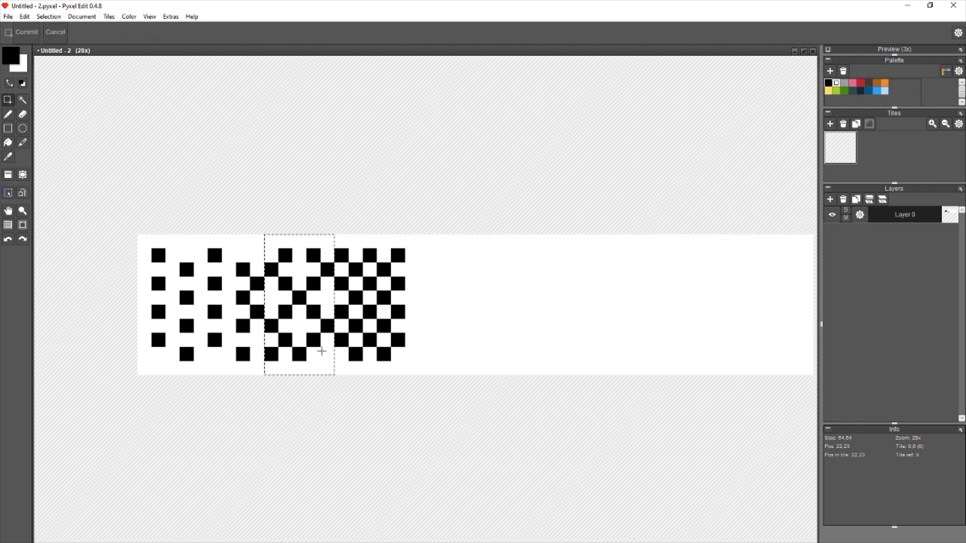
click(233, 312)
mouse_move(289, 269)
mouse_down()
mouse_move(249, 337)
mouse_move(284, 325)
mouse_up()
Add one more checkerboard column of four black pixels at the right edge, shifted down one pixel from its neighbour
key(b)
click(411, 268)
click(412, 299)
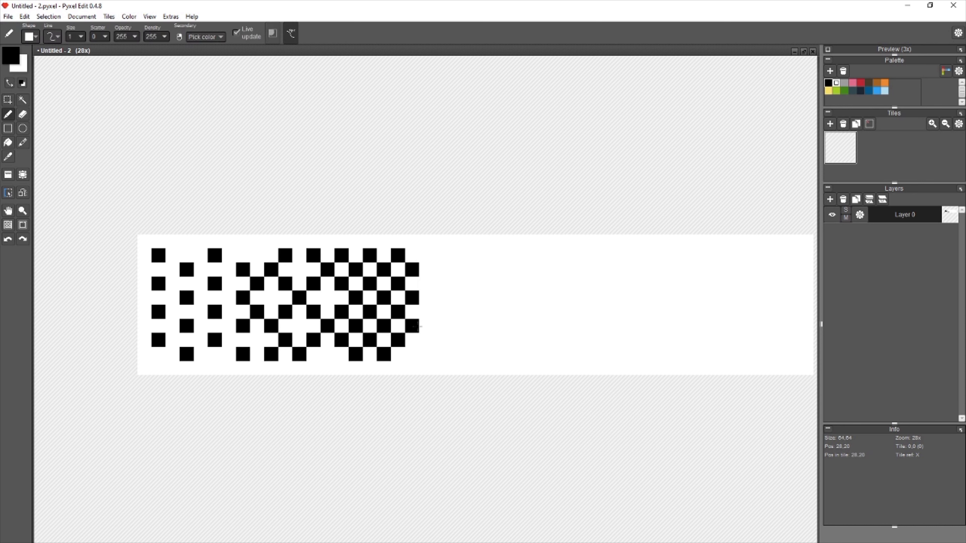
click(413, 355)
Examine the diamond transition and the checkerboard section by outlining each area with rectangular selections
key(m)
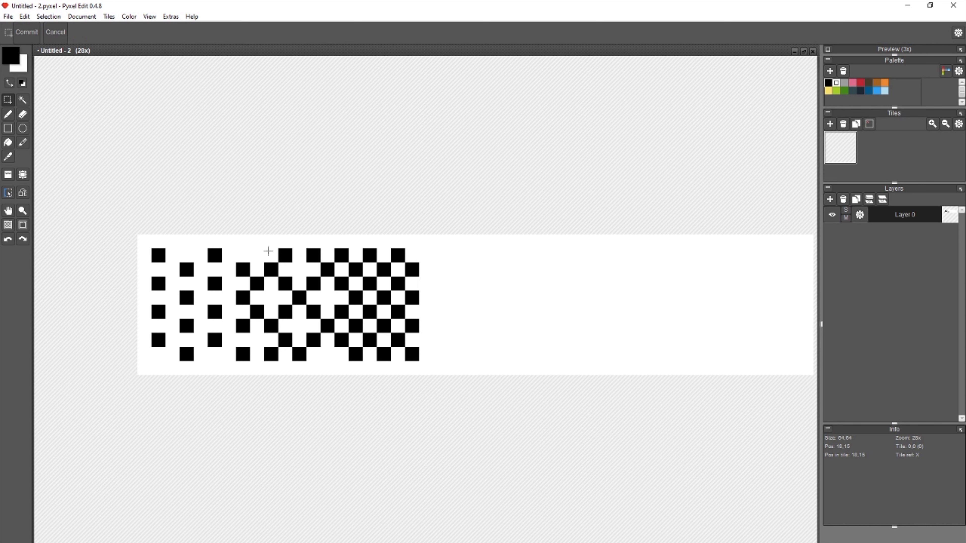
drag(302, 254, 299, 287)
drag(285, 270, 315, 272)
click(316, 307)
drag(284, 326, 316, 326)
drag(341, 241, 431, 360)
click(453, 346)
drag(345, 252, 420, 361)
click(452, 335)
Draw a plus-shaped cluster of black pixels against the checkerboard's right edge, near the top
key(b)
click(429, 268)
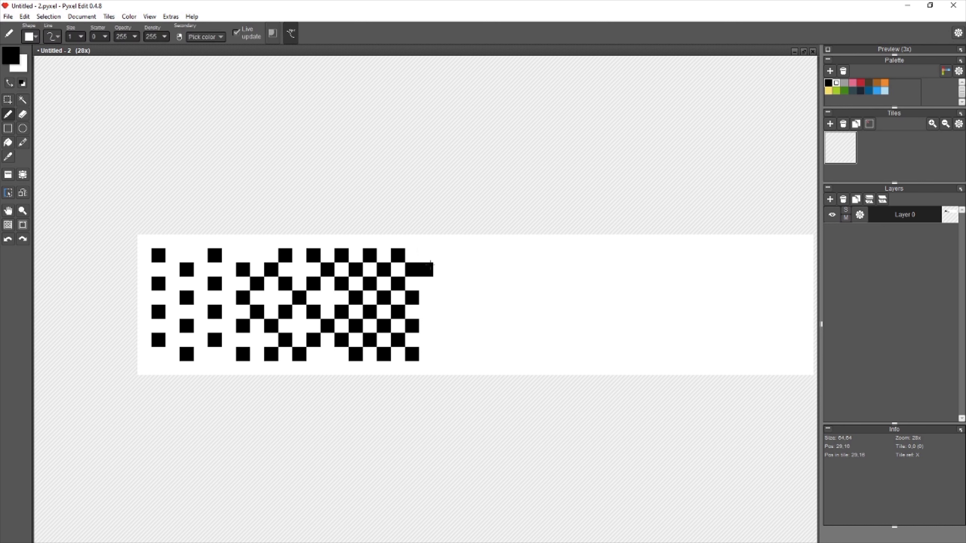
click(426, 256)
click(426, 284)
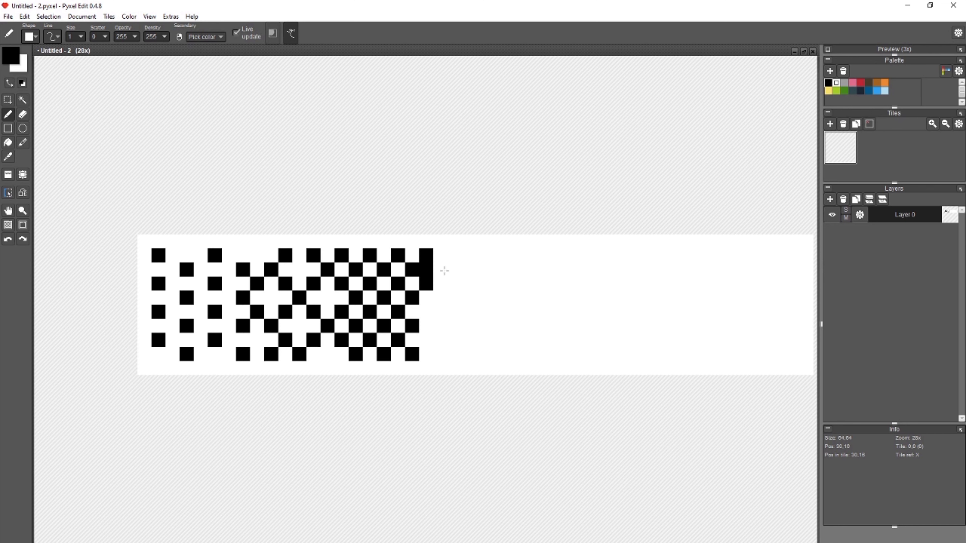
click(441, 270)
Draw a second plus-shaped cluster of black pixels directly below the first, leaving one row between them
click(427, 312)
click(426, 326)
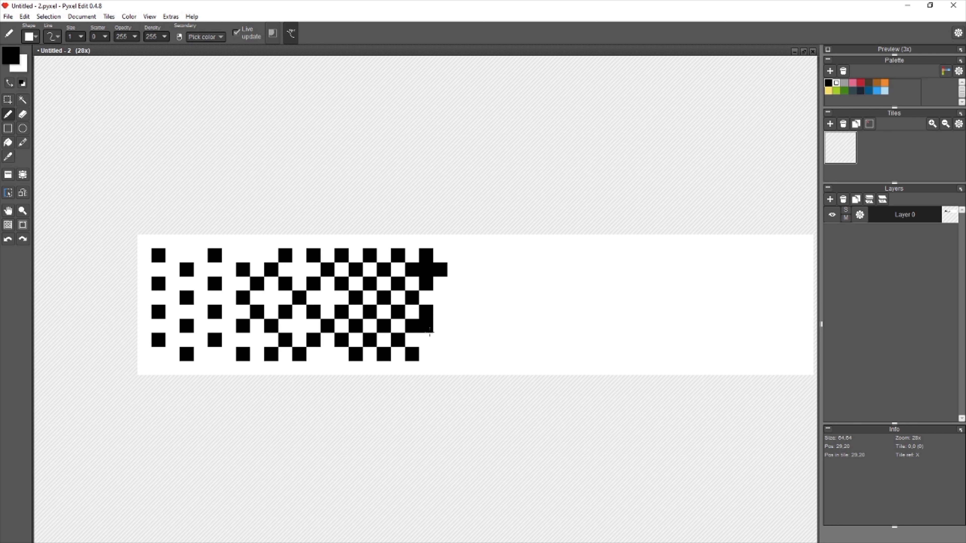
click(426, 341)
click(440, 326)
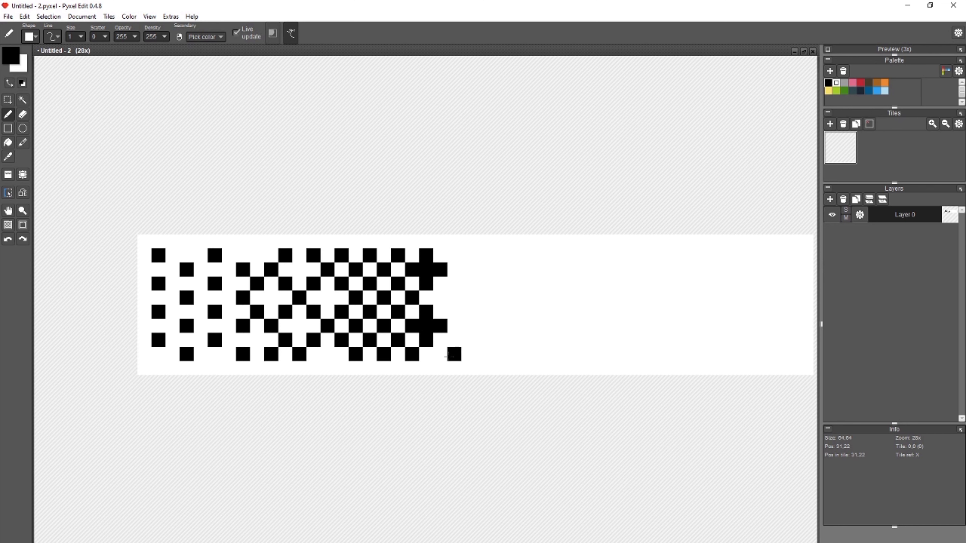
Draw the upper half of a plus-shaped black cluster on the bottom row, diagonally below the lower plus
click(441, 354)
click(455, 341)
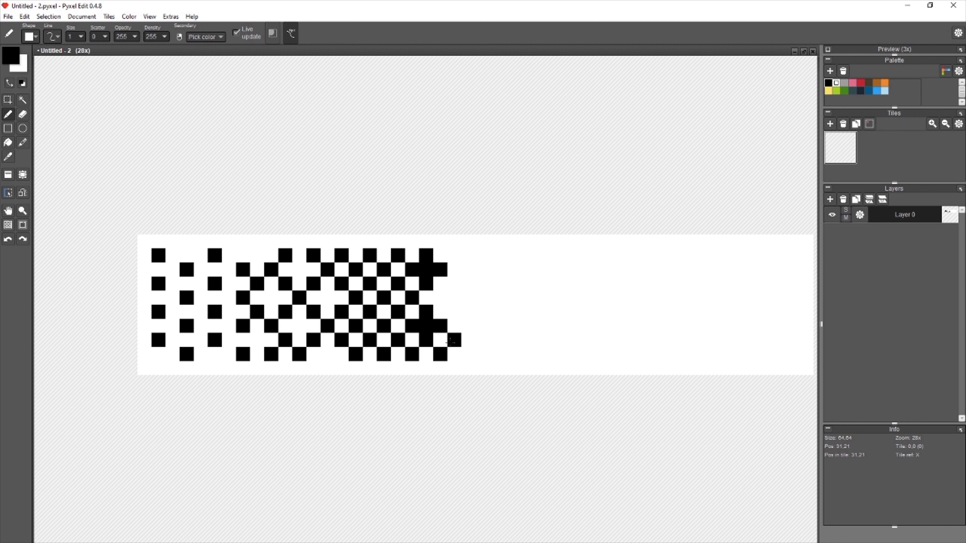
click(455, 354)
click(469, 354)
Draw a plus-shaped black cluster between and to the right of the two existing ones, with a single pixel below it
click(454, 311)
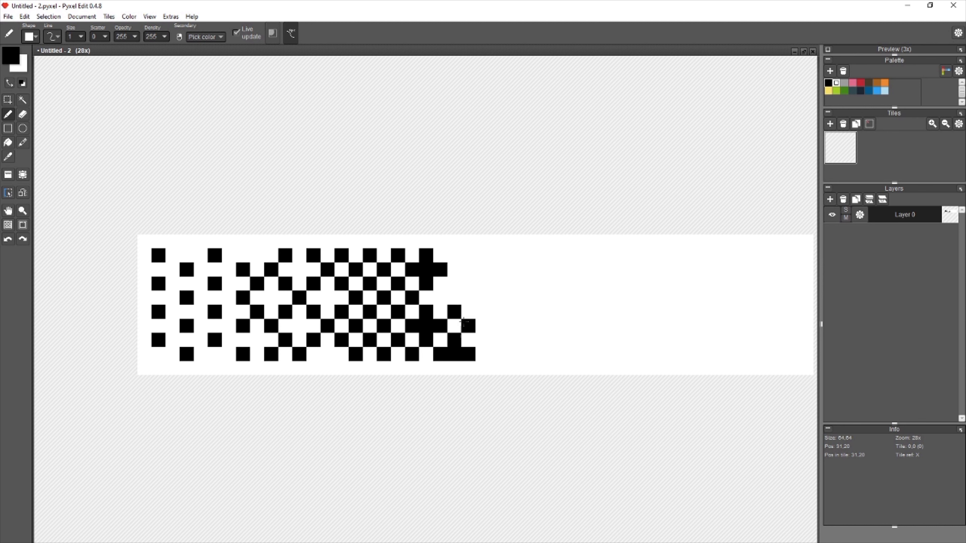
click(467, 324)
click(455, 298)
click(469, 297)
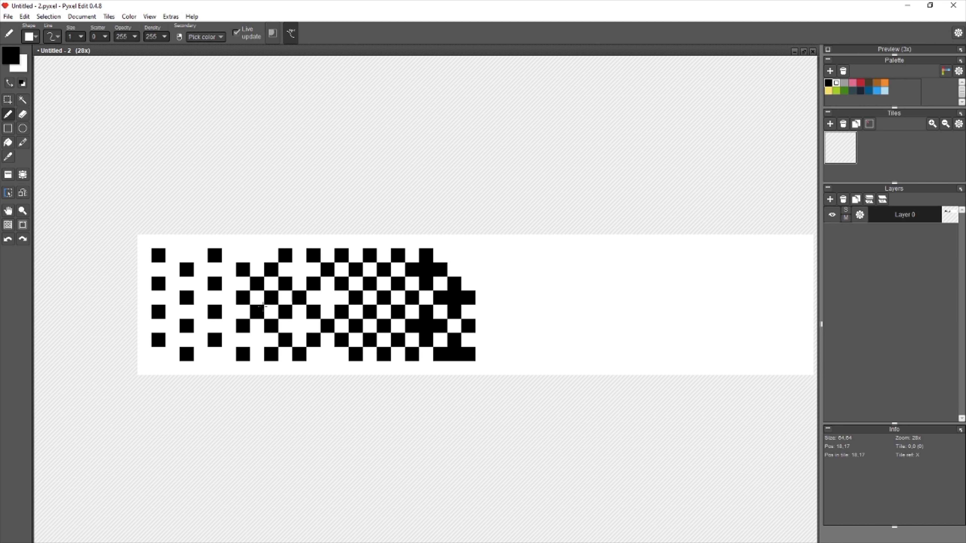
Draw the lower half of a plus-shaped black cluster on the top row, beside the pattern's existing clusters
click(300, 255)
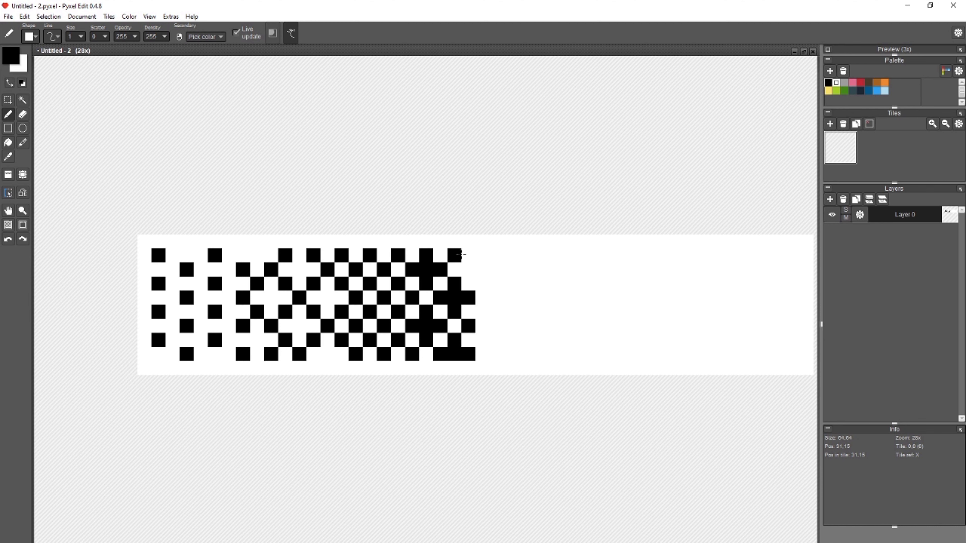
click(469, 255)
click(469, 269)
click(482, 256)
Try a short black pixel column beside the new half plus, then paint its lower pixels white
click(496, 284)
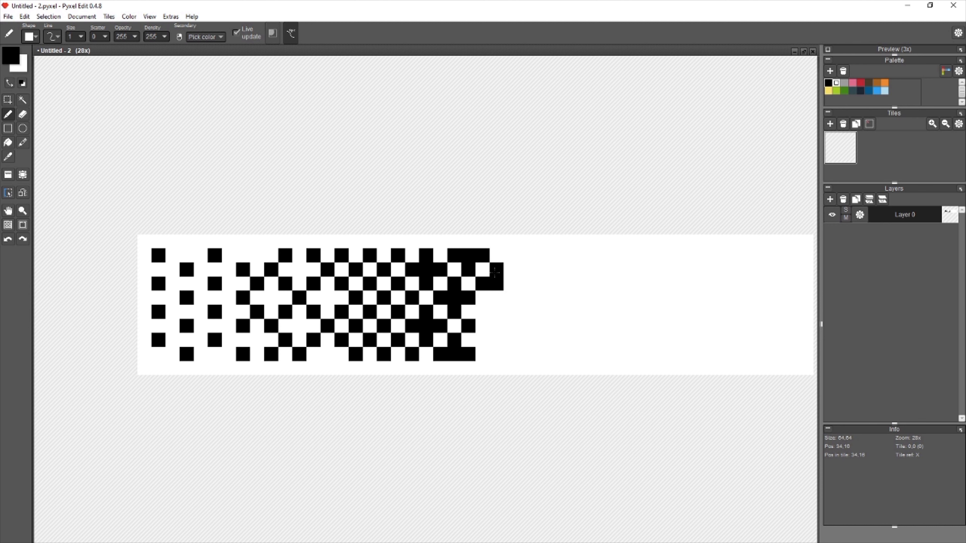
click(497, 269)
click(497, 298)
click(483, 313)
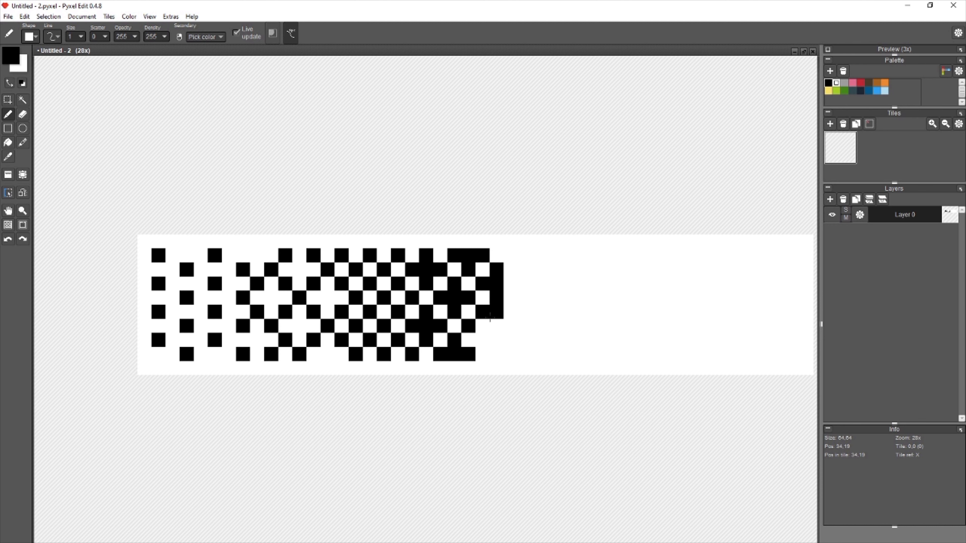
click(483, 341)
click(496, 313)
right_click(495, 332)
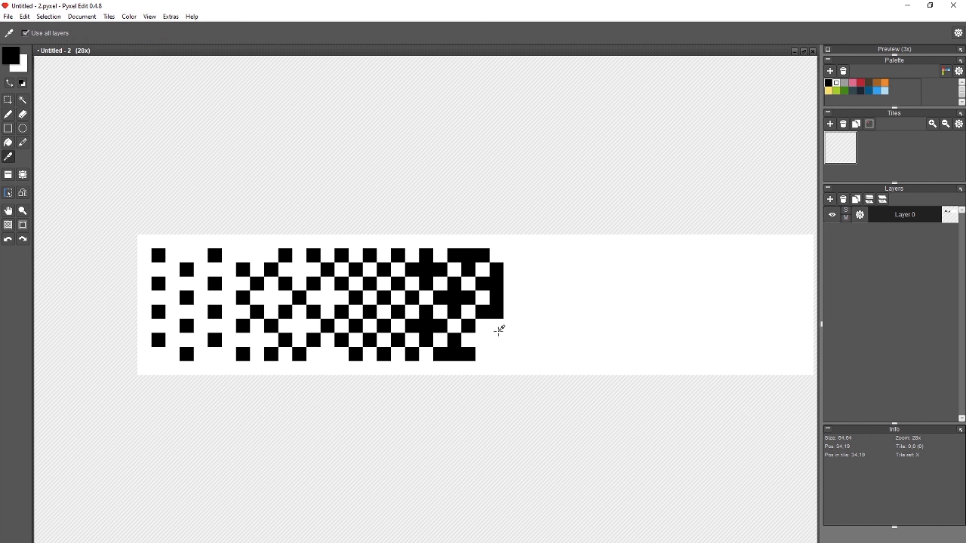
click(496, 311)
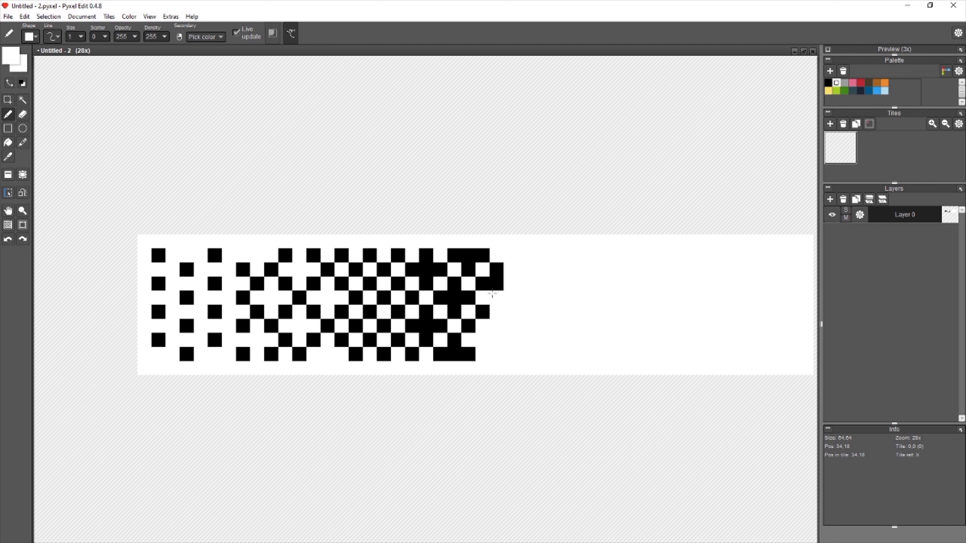
Try two three-pixel vertical black bars along the pattern's right edge, one above the other with a one-row gap
alt+click(497, 270)
click(511, 269)
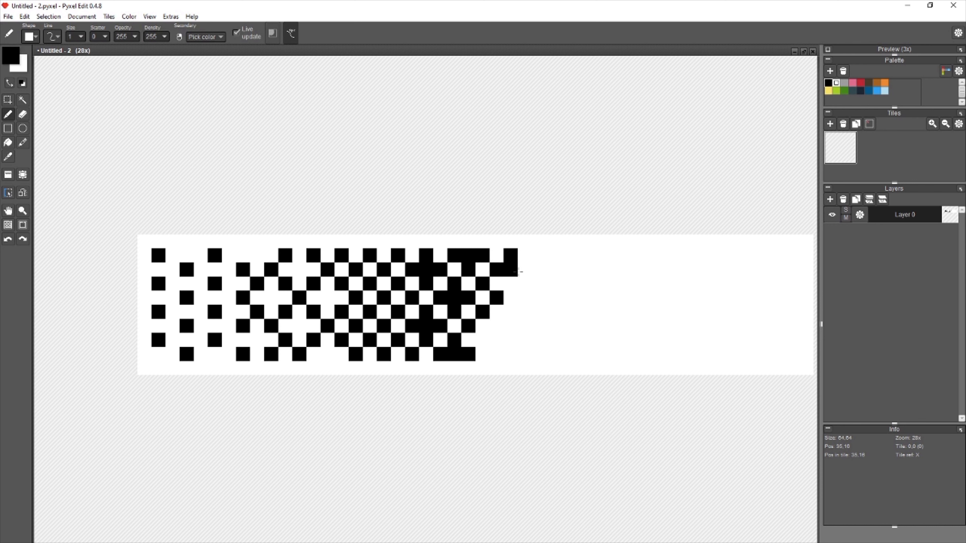
alt+click(539, 285)
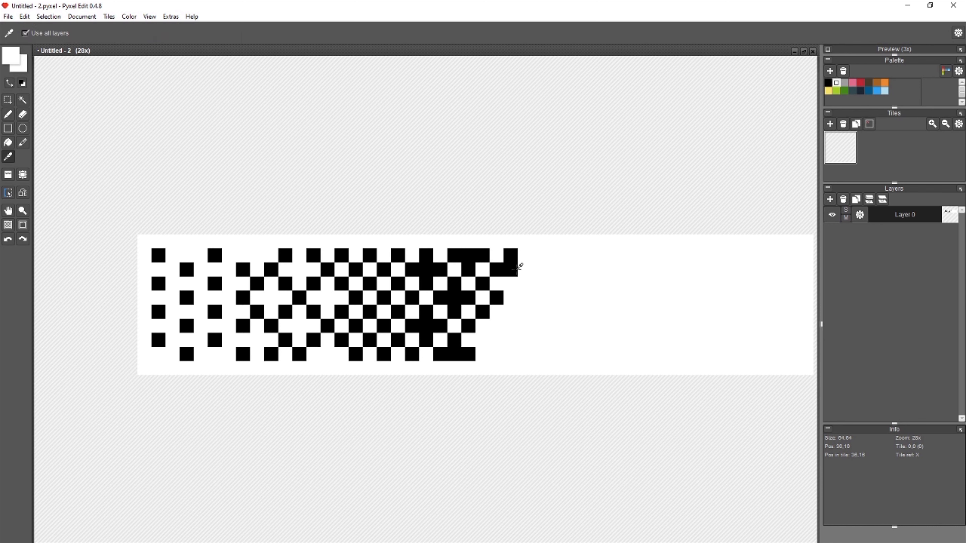
alt+click(516, 269)
click(511, 284)
drag(511, 312, 510, 328)
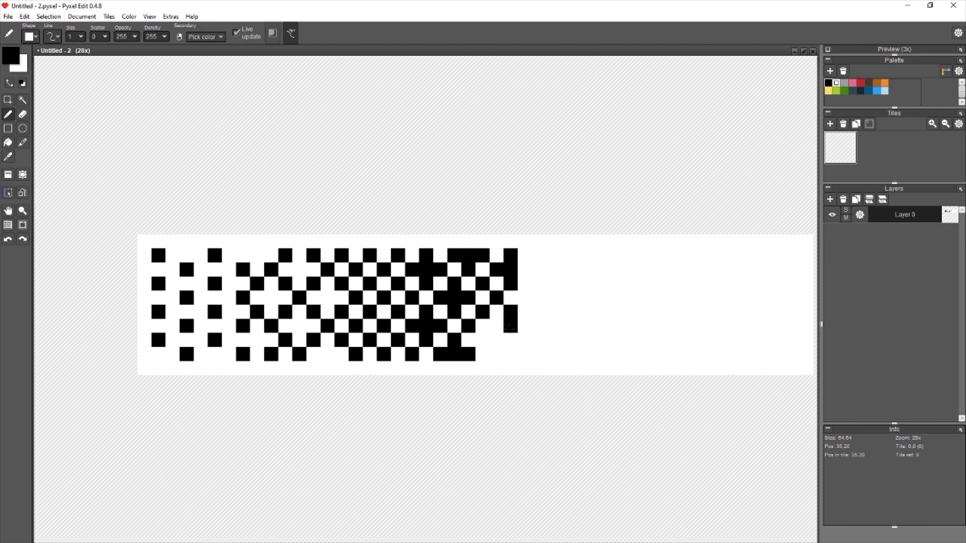
click(511, 340)
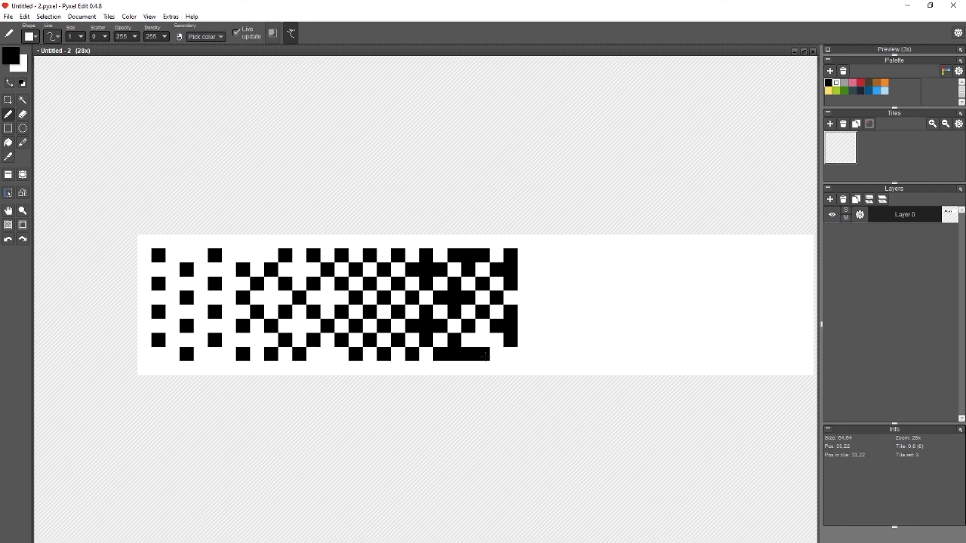
Add single black pixels diagonally across the two lowest pattern rows near the right edge
click(482, 340)
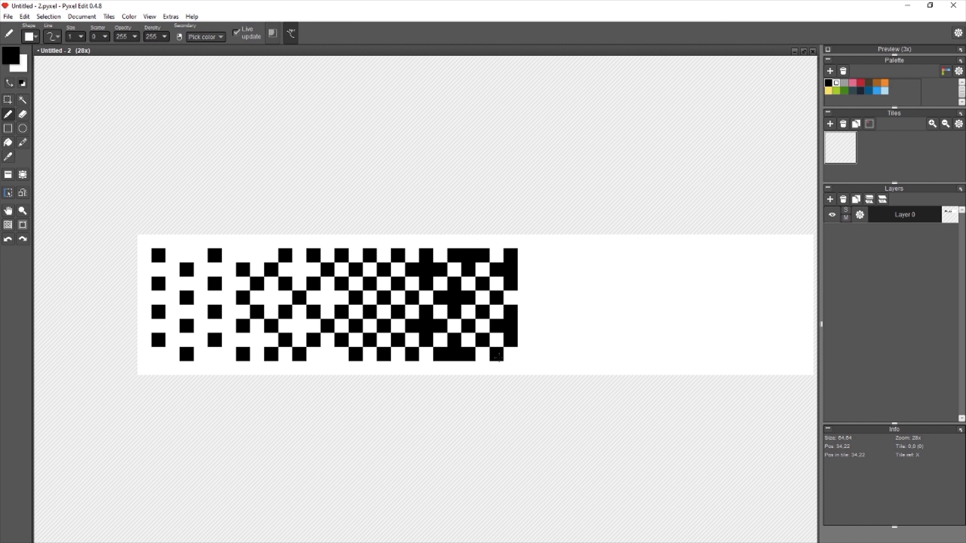
click(498, 357)
key(space)
drag(524, 339, 517, 341)
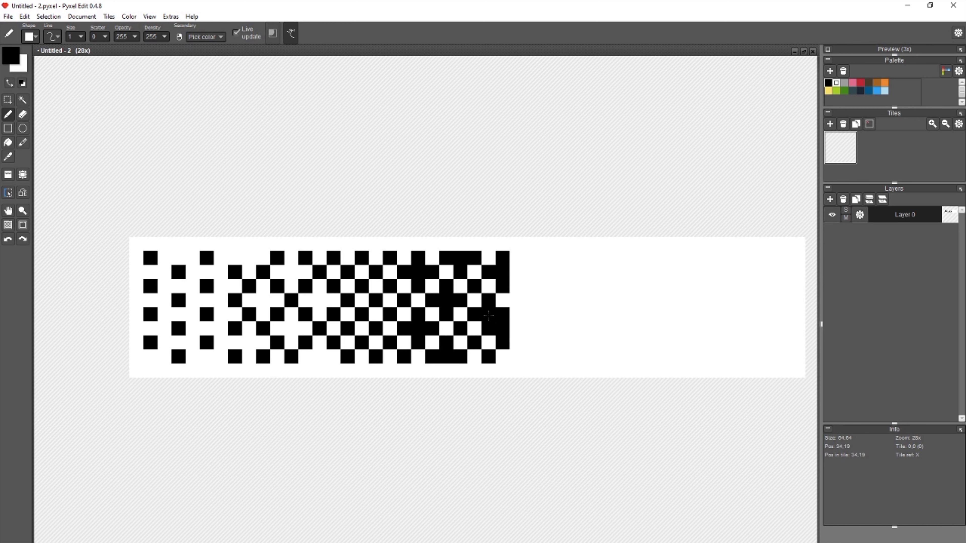
Paint the misplaced black pixels white at the pattern's lower right edge, including the last one on the bottom row
alt+click(539, 298)
click(501, 328)
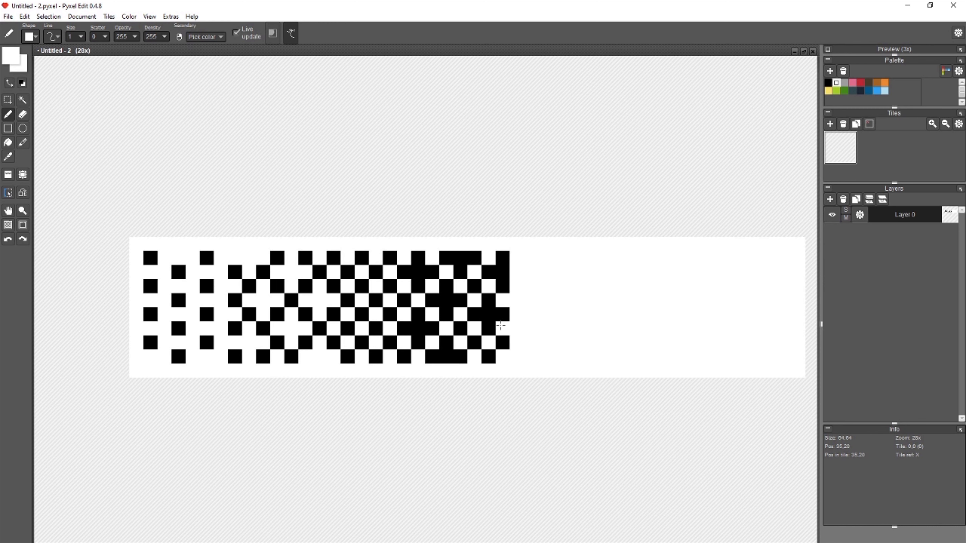
alt+click(492, 327)
click(473, 357)
key(ctrl+z)
alt+click(519, 345)
click(493, 357)
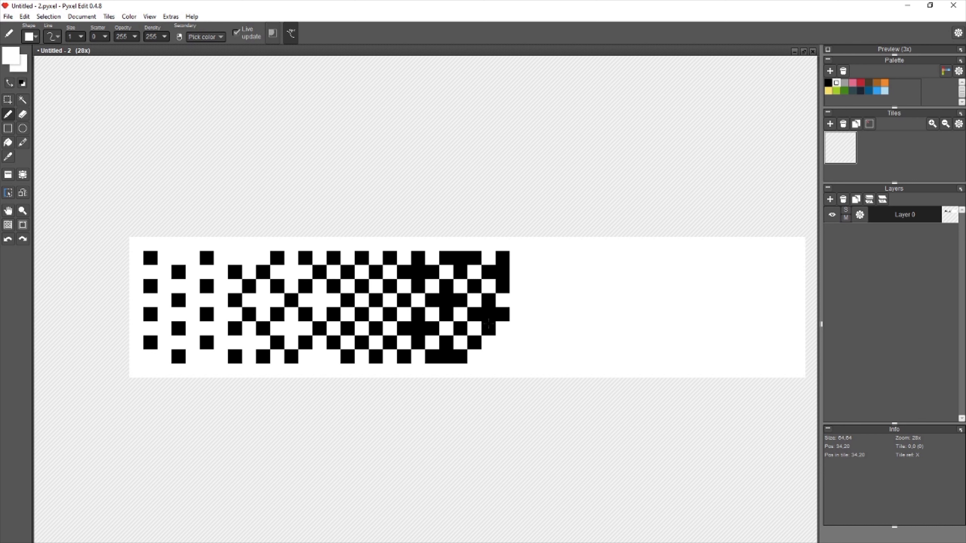
Erase the remaining trial pixels right of the top-row half plus by painting them white
click(503, 314)
click(489, 329)
click(489, 314)
click(489, 300)
click(474, 314)
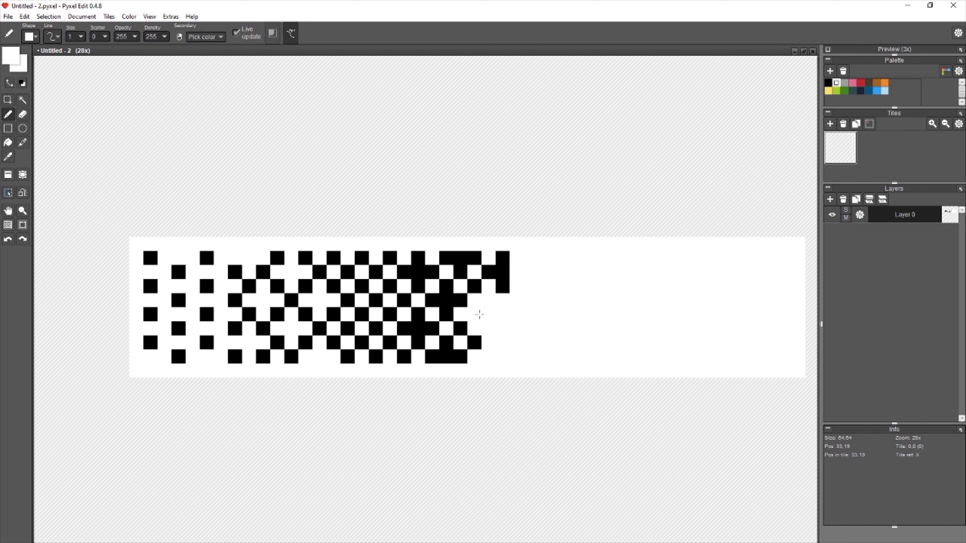
click(493, 271)
drag(507, 254, 500, 299)
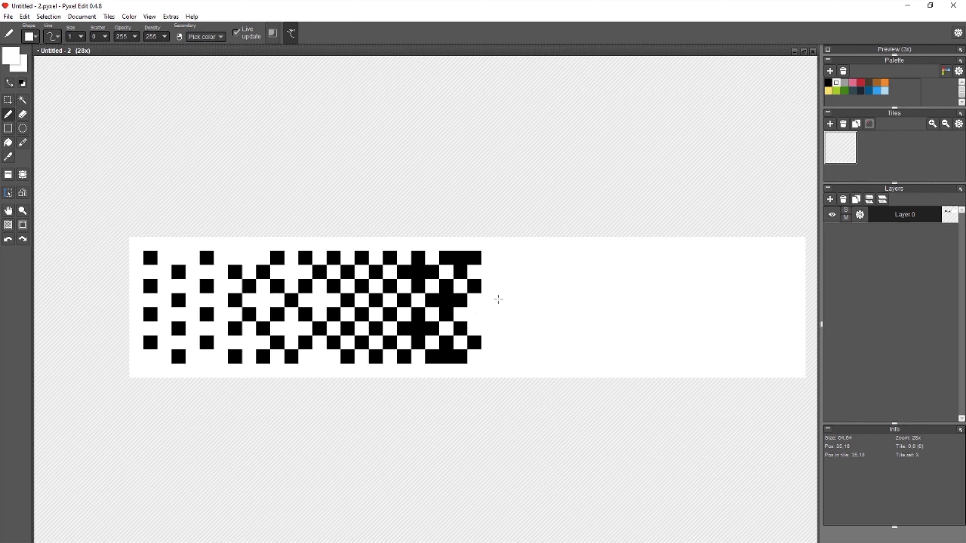
Draw a plus-shaped black cluster diagonally below the right end of the top-row half plus
alt+click(472, 262)
click(502, 286)
click(489, 286)
click(489, 272)
click(489, 300)
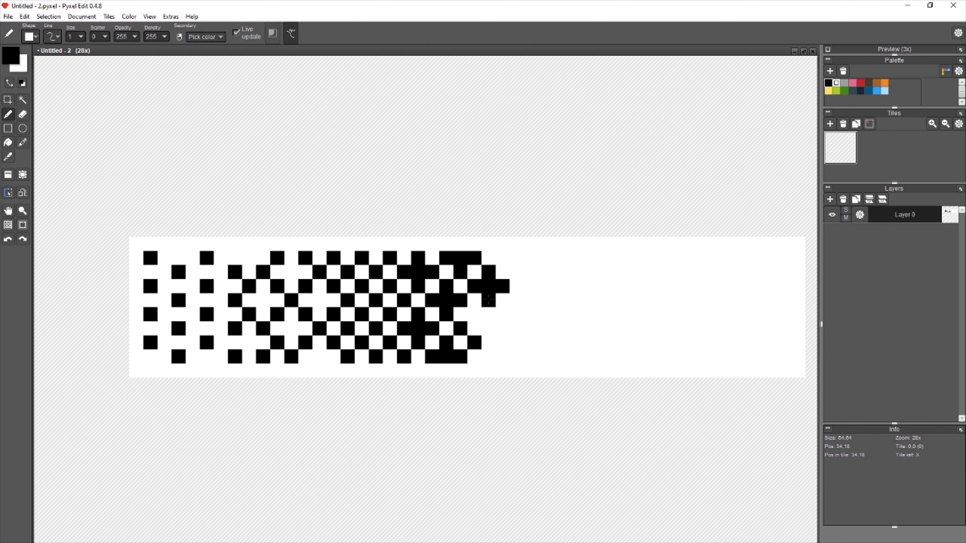
Draw another black plus diagonally below-left of the last one, and add bottom-row and alternating black pixels along the pattern's right edge
click(477, 325)
click(475, 314)
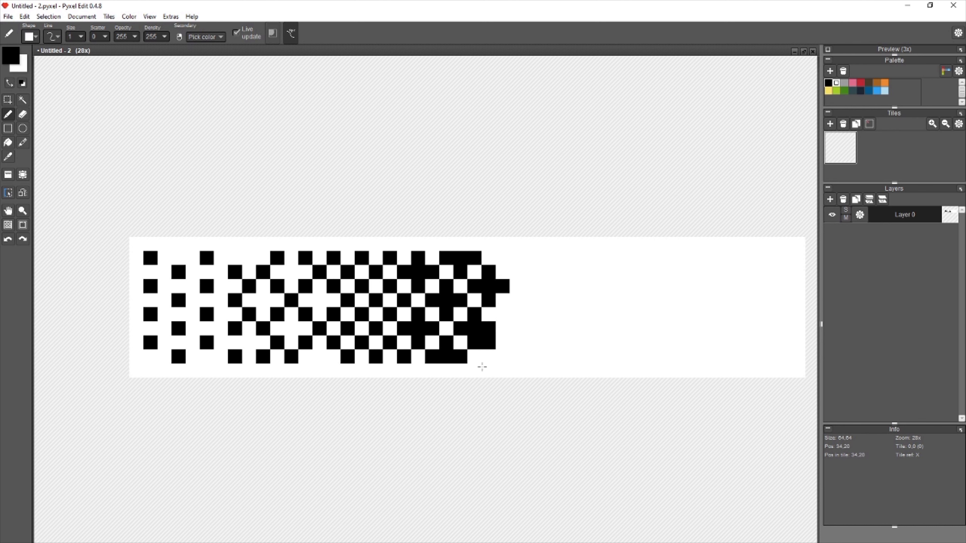
click(490, 356)
click(502, 358)
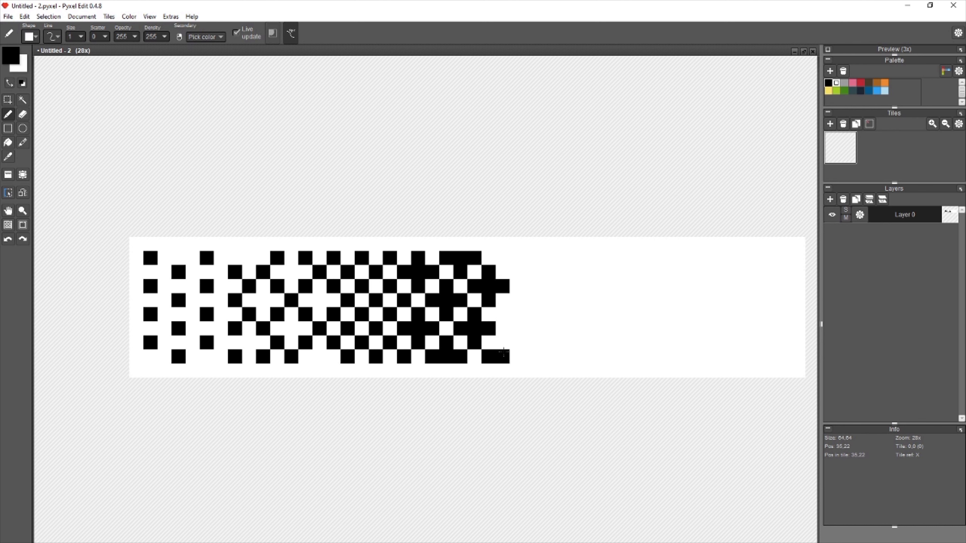
click(503, 314)
click(508, 261)
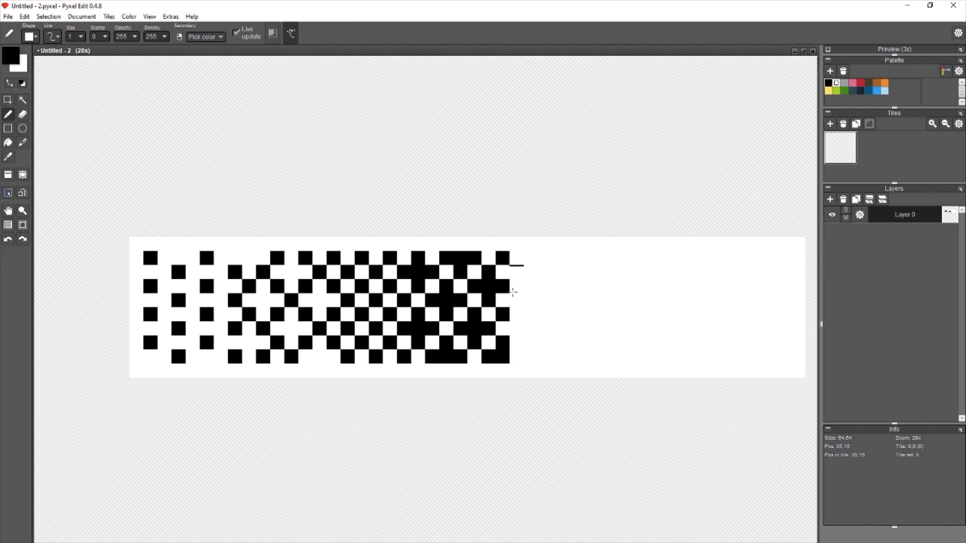
Outline a full-height block extending right from the pattern's edge and fill it solid black
drag(595, 268, 560, 265)
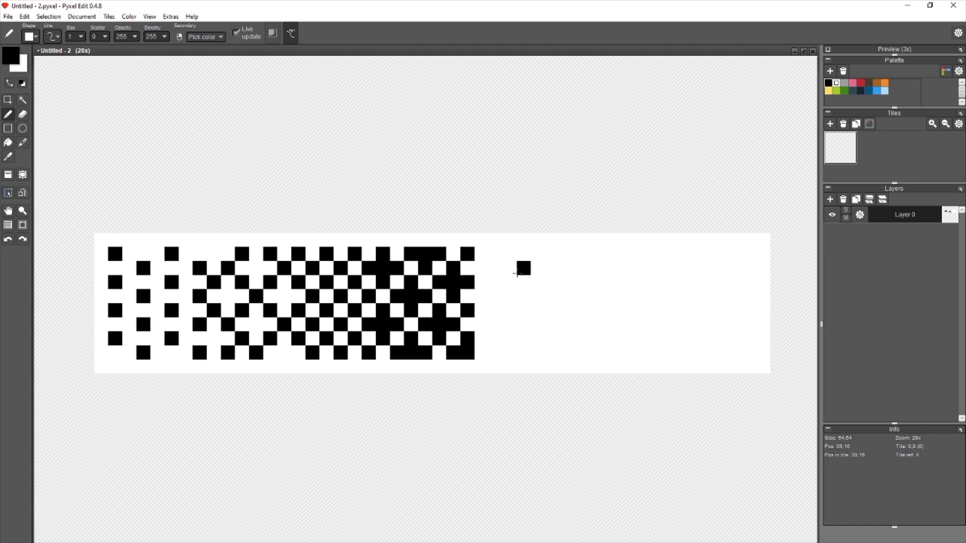
drag(483, 255, 483, 358)
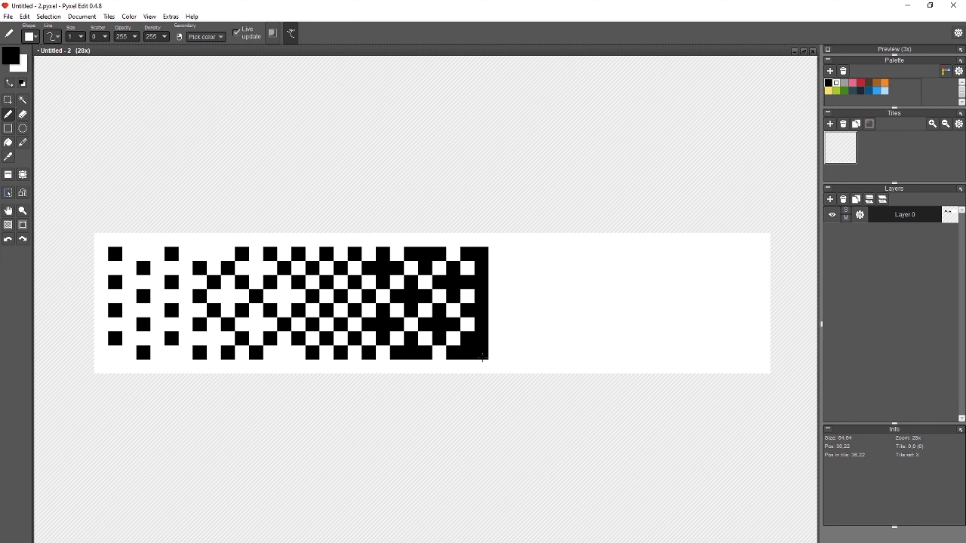
drag(590, 298, 576, 302)
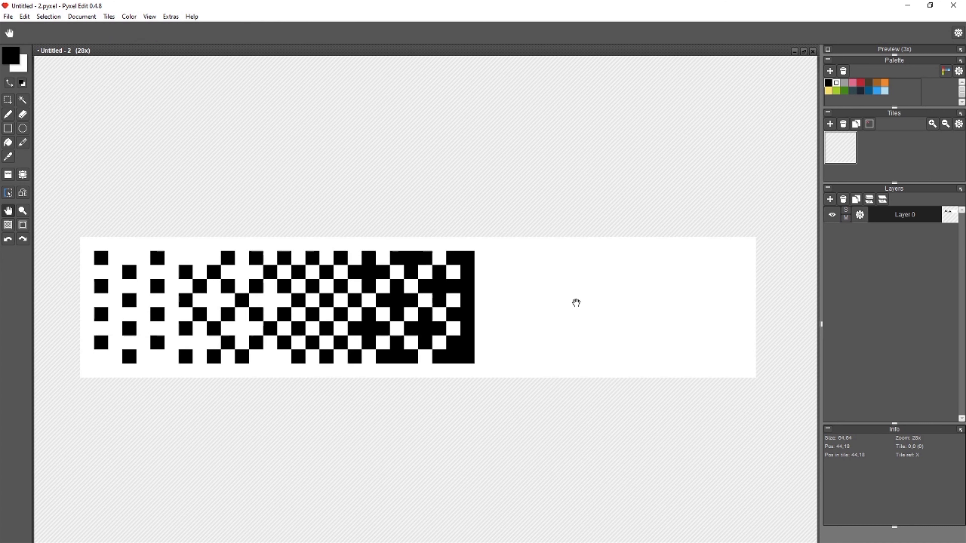
mouse_move(481, 258)
mouse_down()
mouse_move(720, 259)
mouse_move(725, 354)
mouse_move(498, 357)
mouse_up()
key(g)
click(522, 315)
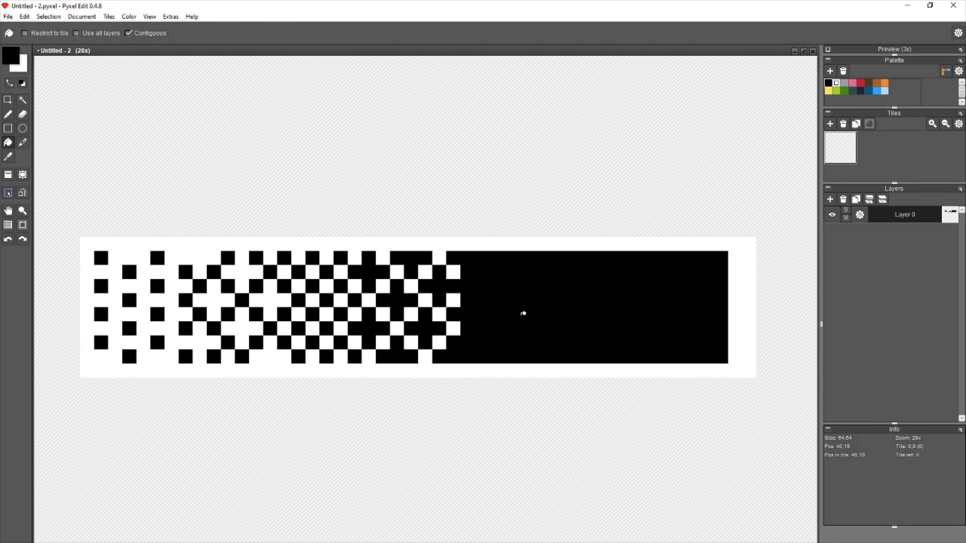
Draw a column of four alternating white pixels in the black block, near its left edge
key(b)
right_click(452, 297)
click(475, 281)
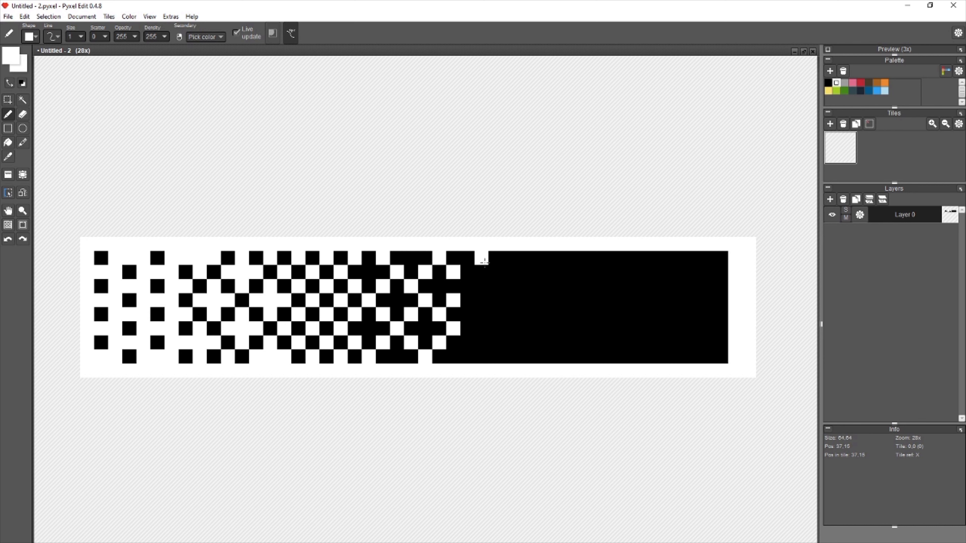
click(483, 261)
click(481, 286)
click(481, 313)
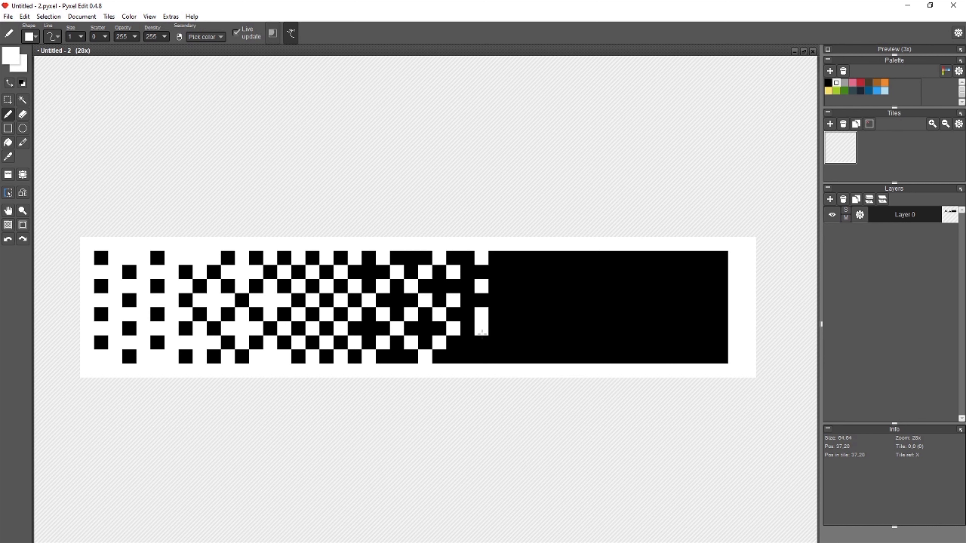
click(481, 341)
key(m)
drag(85, 228, 165, 373)
key(b)
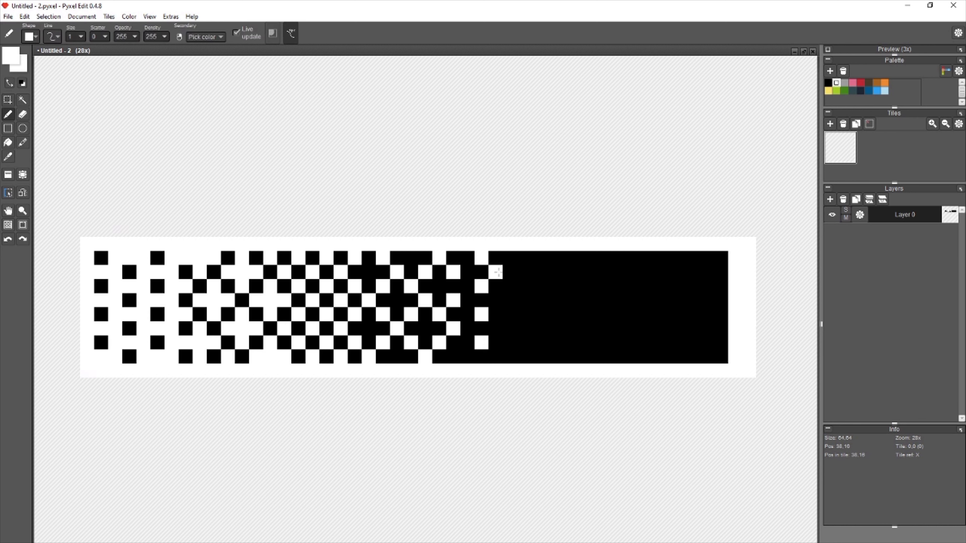
Draw two staggered columns of four white pixels each in the black block, right of the first white column
click(510, 272)
click(534, 257)
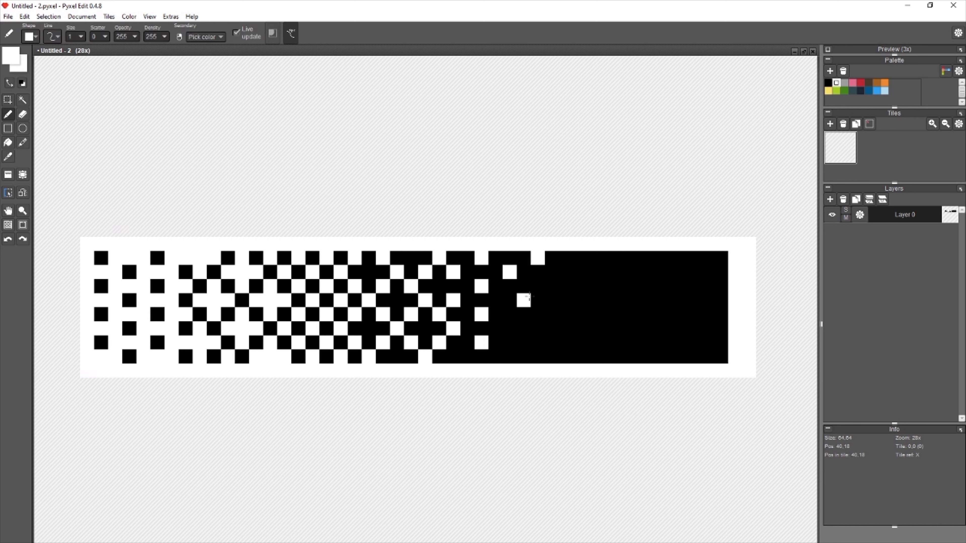
click(537, 286)
click(510, 301)
click(537, 315)
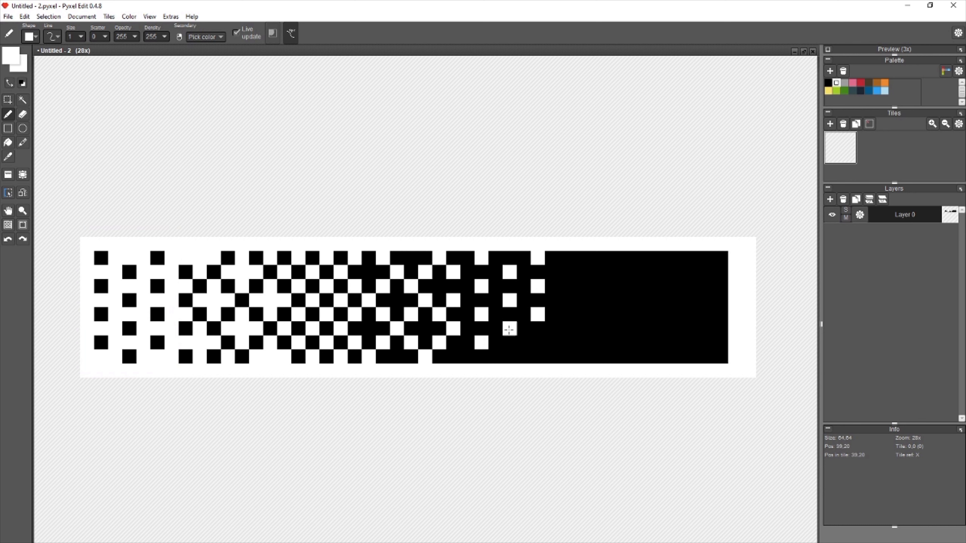
click(509, 329)
click(509, 357)
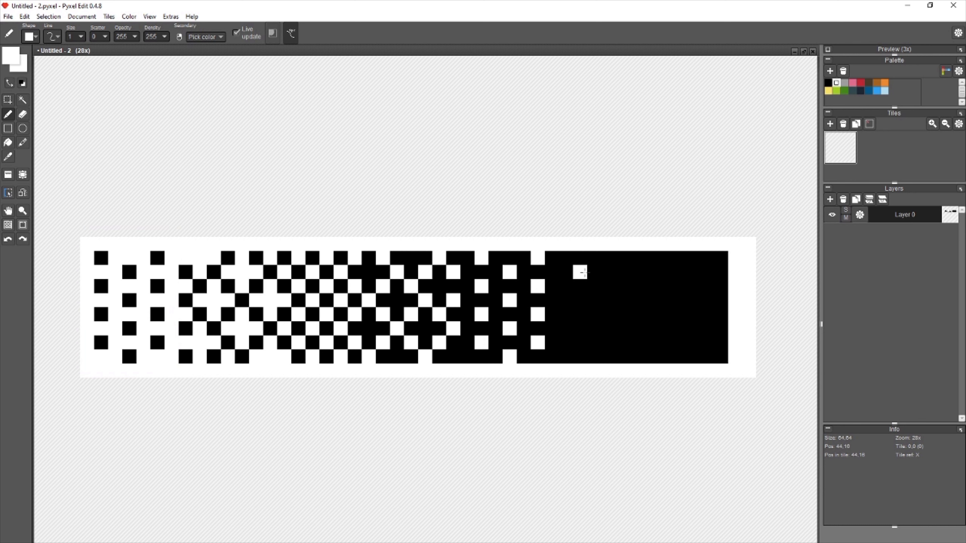
Draw one more column of four alternating white pixels in the black block, ending on the bottom row
click(566, 272)
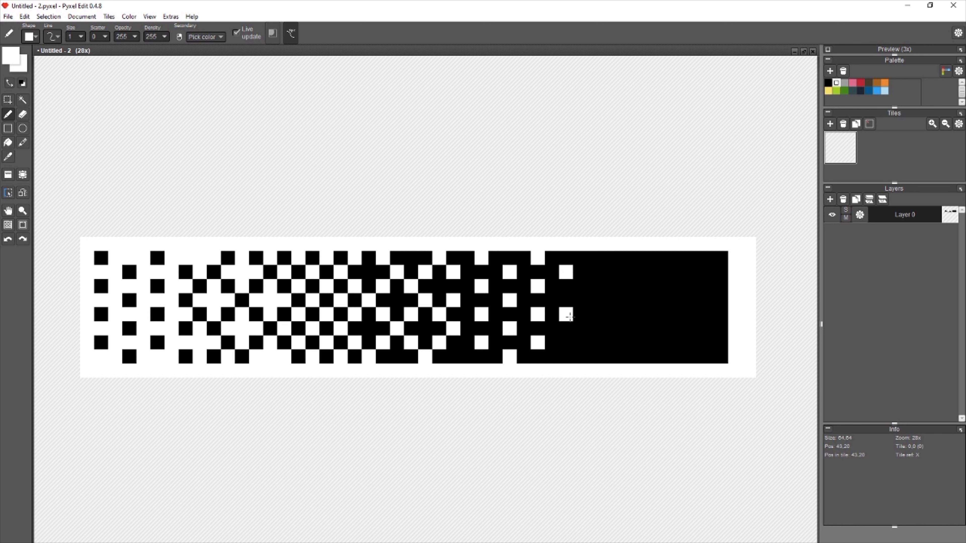
click(566, 301)
click(566, 329)
click(571, 353)
Delete the right end of the strip and close the cut edge with a one-pixel white border column
key(s)
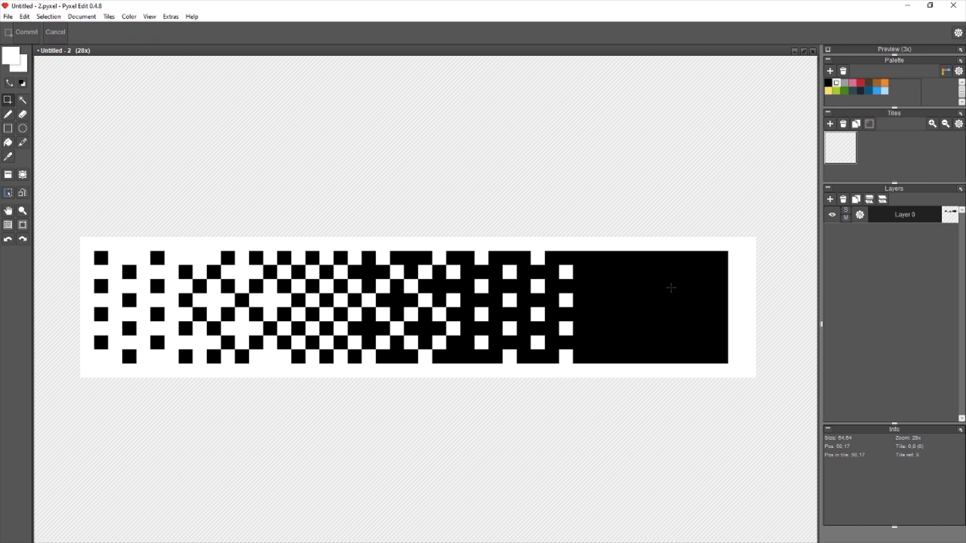
drag(618, 266, 685, 345)
drag(798, 209, 678, 389)
key(Delete)
key(b)
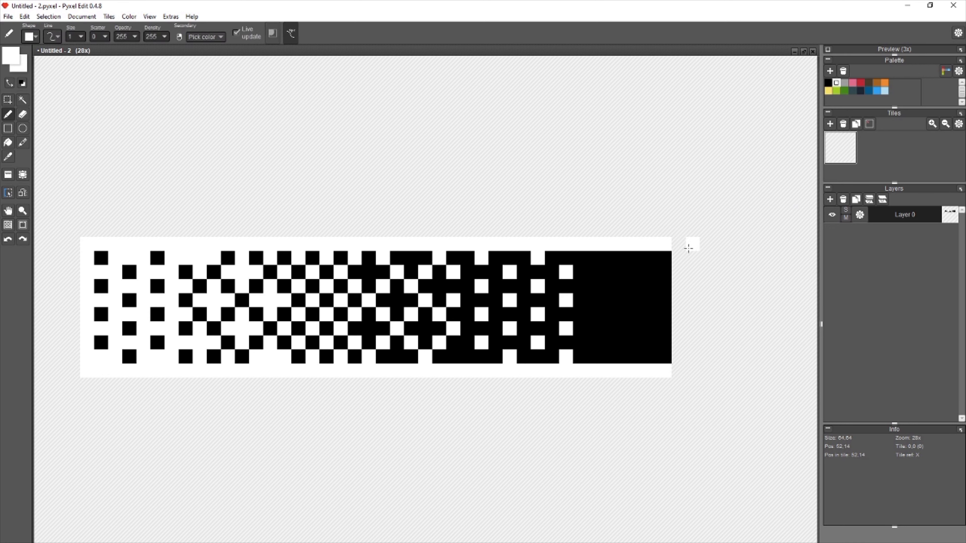
drag(680, 244, 680, 372)
Extend the strip's white area to the left by outlining an additional block and filling it white
drag(503, 384, 667, 380)
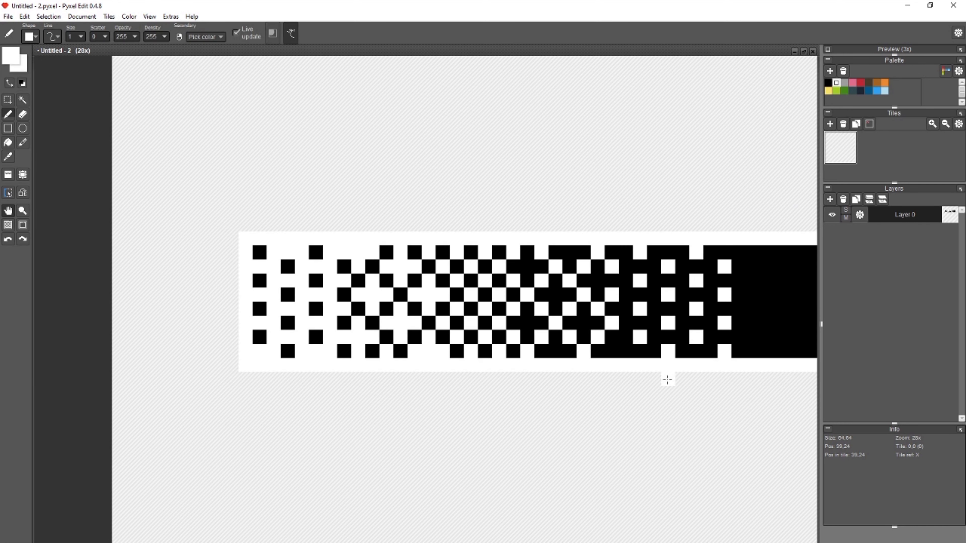
mouse_move(232, 238)
mouse_down()
mouse_move(156, 237)
mouse_move(162, 365)
mouse_move(248, 363)
mouse_up()
key(g)
click(224, 335)
key(b)
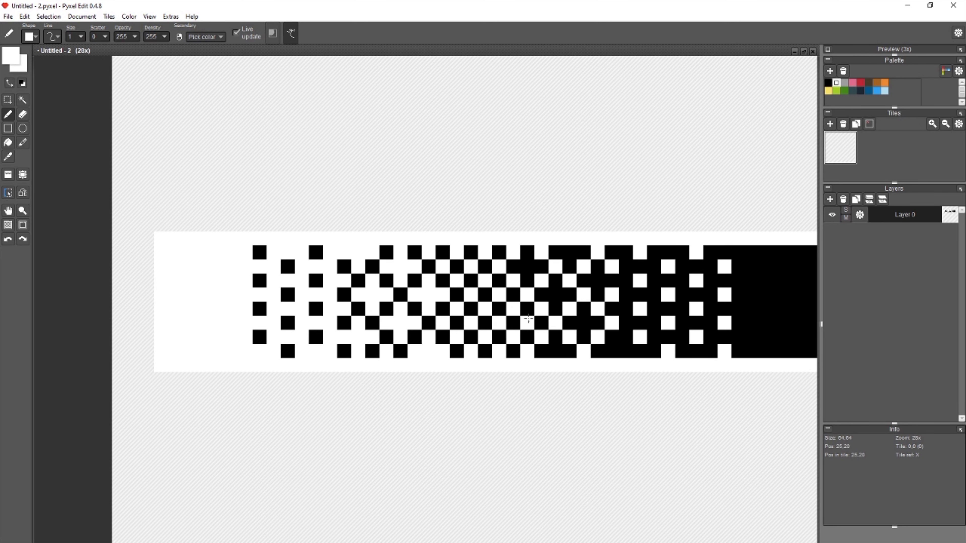
Select the whole dithering strip and move it right and slightly down on the canvas
scroll(586, 314, down, 4)
drag(632, 317, 570, 341)
key(s)
drag(622, 281, 616, 282)
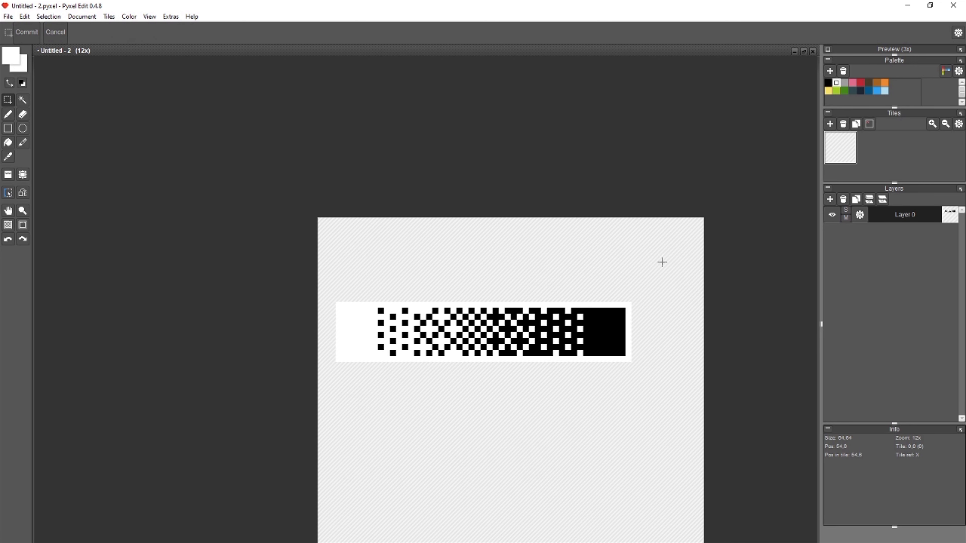
drag(667, 260, 335, 410)
drag(516, 340, 559, 358)
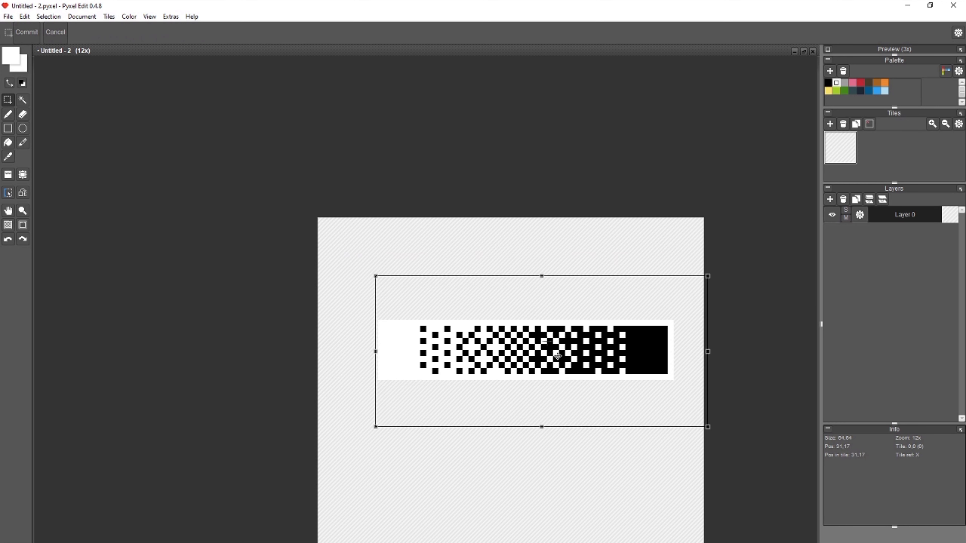
key(ctrl+s)
click(525, 237)
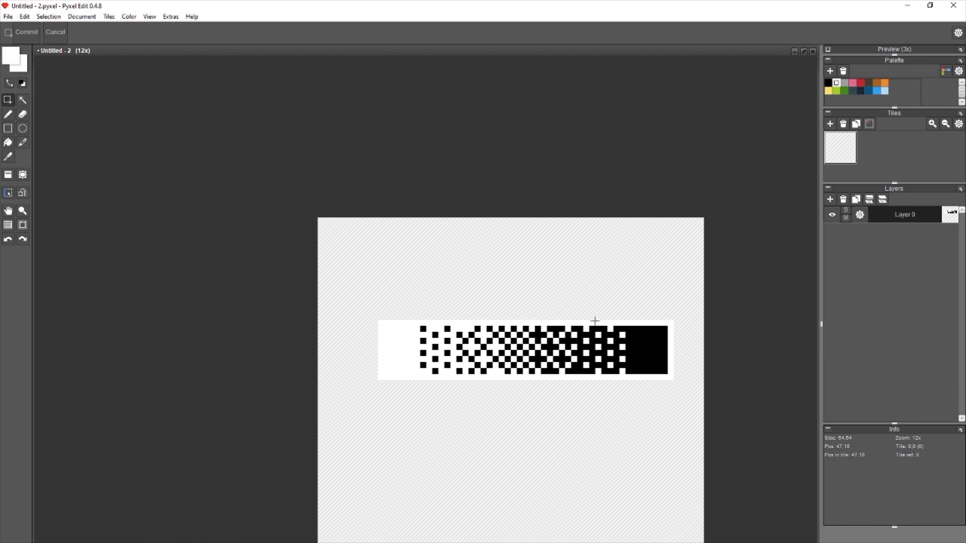
Pick black from the dithering strip as the drawing colour
scroll(595, 321, up, 5)
key(b)
click(582, 379)
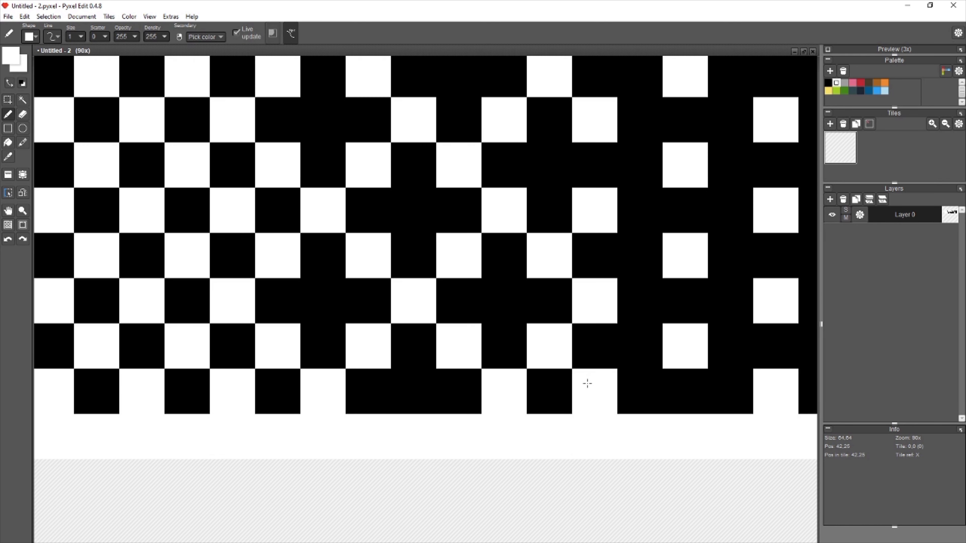
scroll(597, 376, down, 3)
click(606, 350)
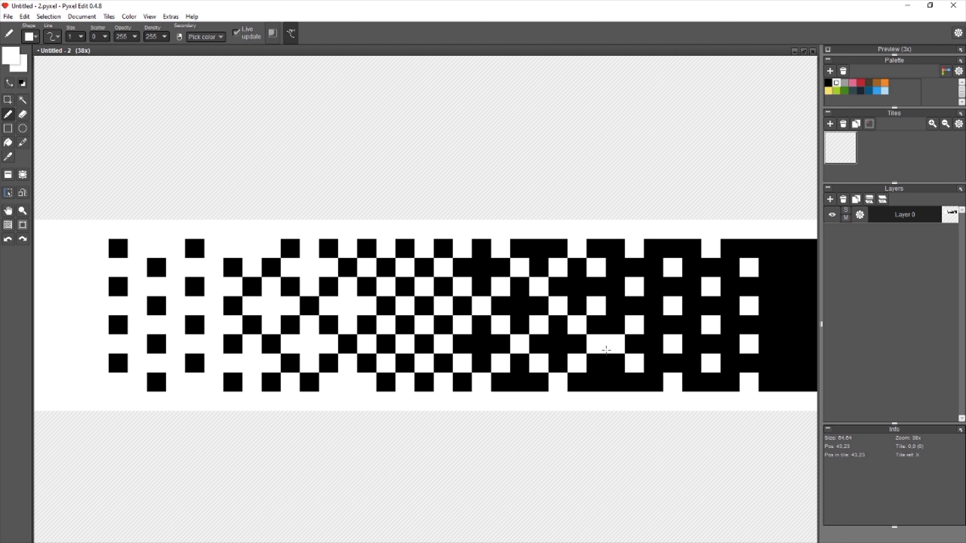
right_click(559, 345)
scroll(553, 374, down, 6)
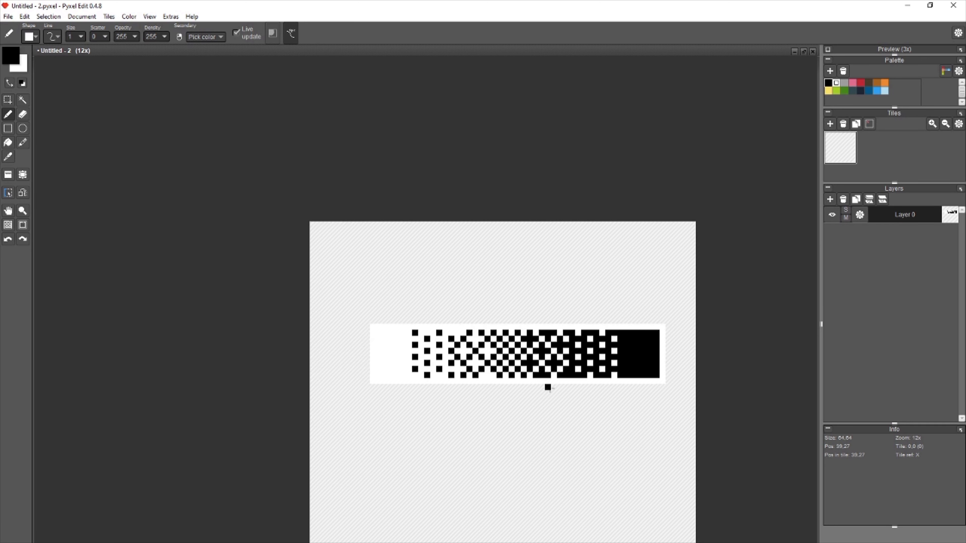
Select the dithering strip and move it up about 5 pixels, toward the canvas's upper edge
drag(548, 385, 554, 333)
key(s)
mouse_move(686, 262)
mouse_down()
mouse_move(345, 384)
mouse_move(371, 341)
mouse_up()
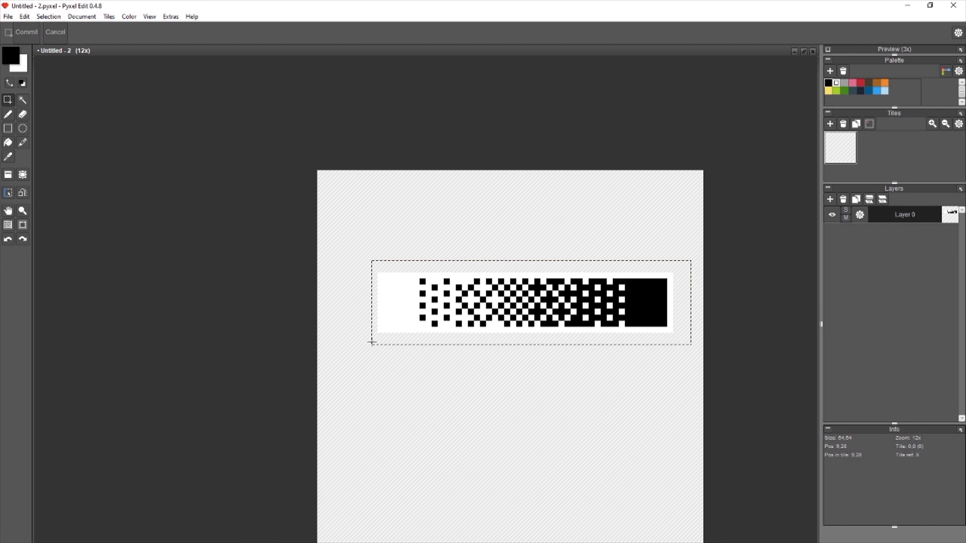
drag(500, 328, 494, 298)
click(478, 372)
drag(499, 415, 480, 311)
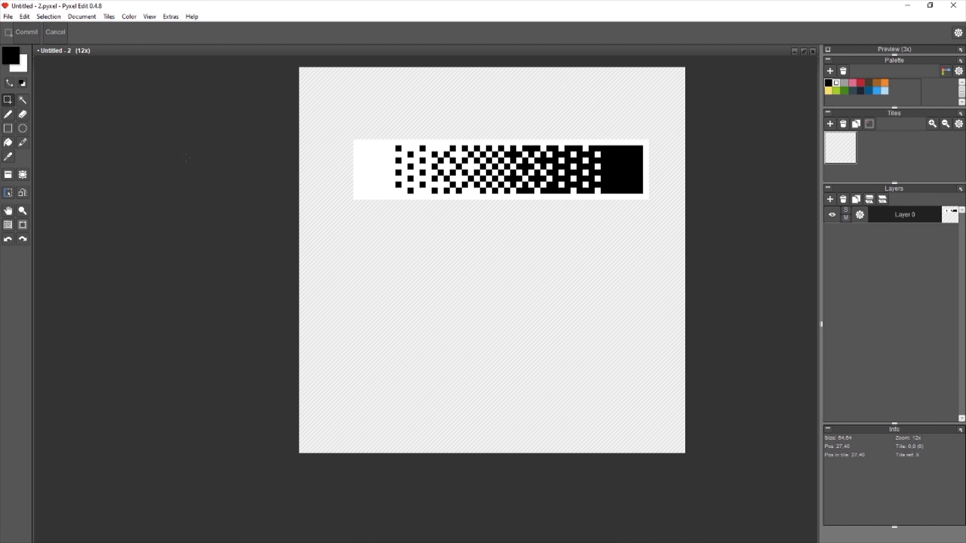
Draw a black rectangle outline about 44 by 10 pixels below the strip and move it down near the canvas's lower edge
key(b)
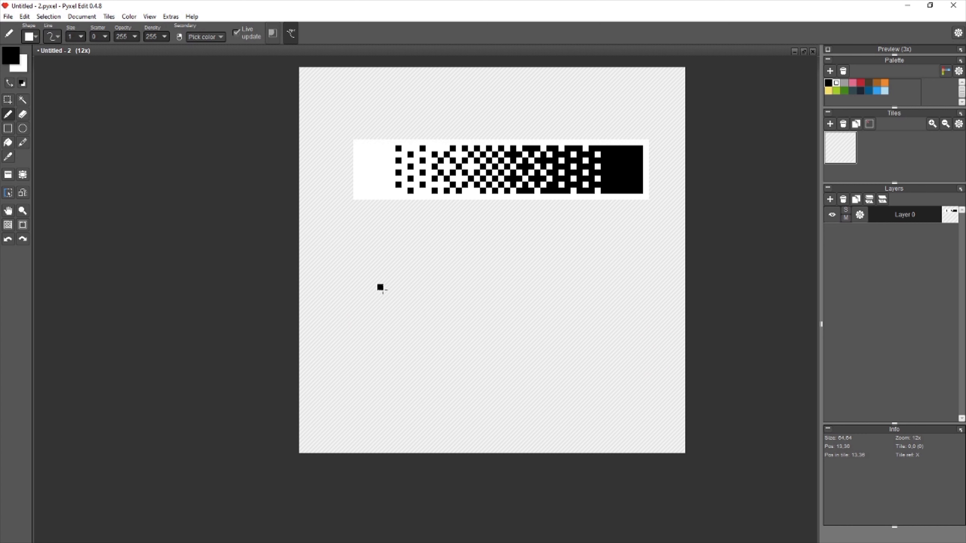
click(10, 129)
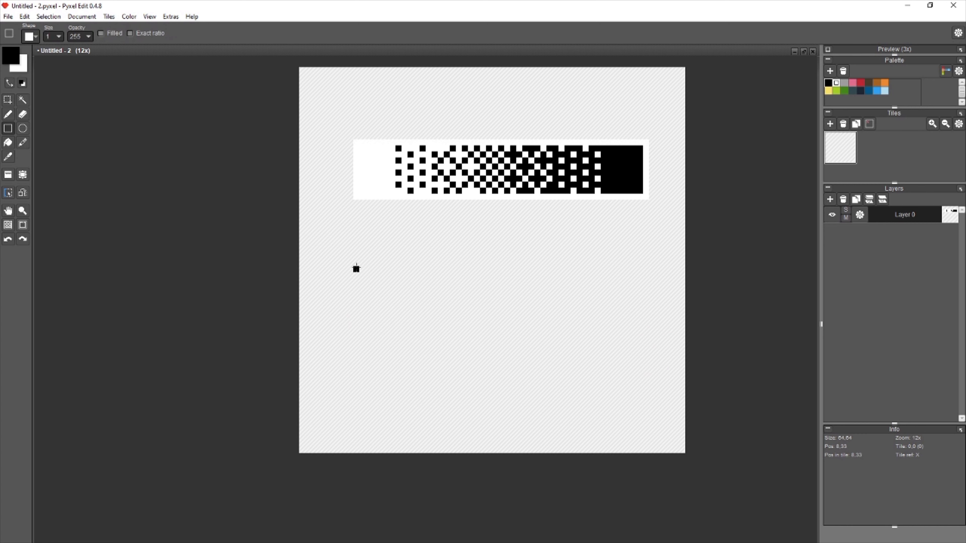
mouse_move(364, 285)
mouse_down()
mouse_move(420, 334)
mouse_move(600, 304)
mouse_move(622, 338)
mouse_up()
key(s)
drag(656, 261, 329, 381)
mouse_move(447, 314)
mouse_down()
mouse_move(449, 397)
mouse_move(459, 401)
mouse_up()
click(448, 281)
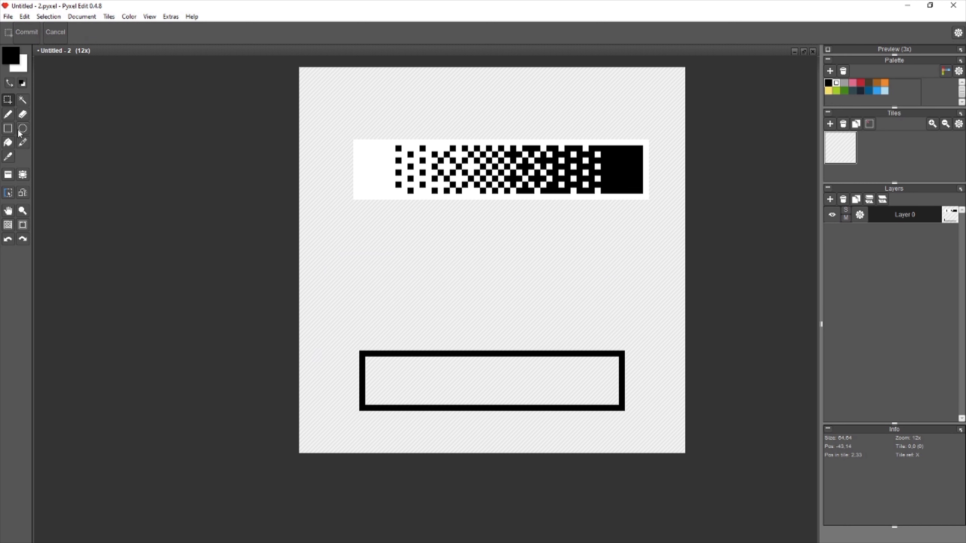
Delete the rectangle's right portion and redraw its right end so that the outline is about 21 pixels wide
click(8, 116)
key(s)
drag(646, 329, 453, 426)
key(Delete)
click(468, 290)
key(b)
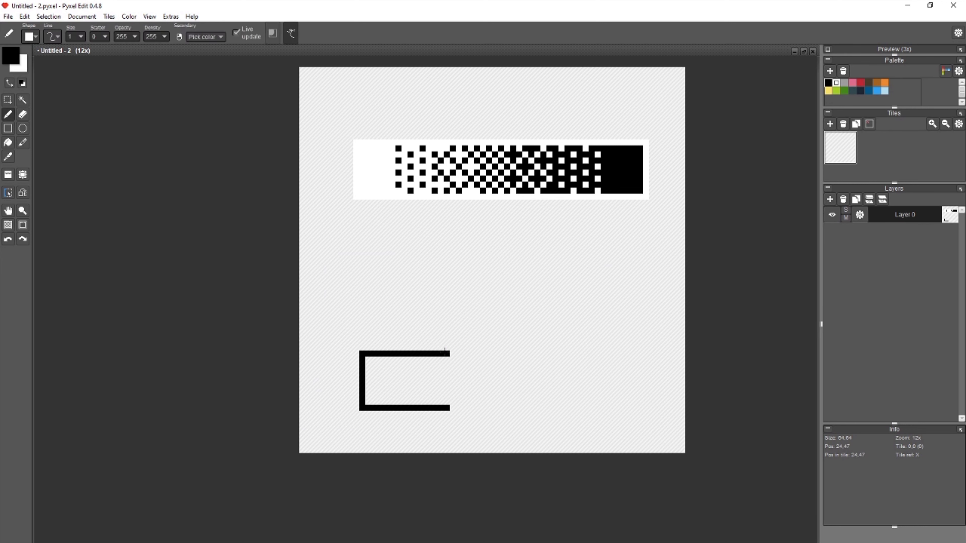
right_click(449, 353)
mouse_move(459, 354)
mouse_down()
mouse_move(483, 354)
mouse_move(483, 403)
mouse_move(449, 408)
mouse_up()
Flatten the rectangle to about 6 pixels tall and move it right to the lower centre of the canvas
key(s)
drag(540, 315, 348, 381)
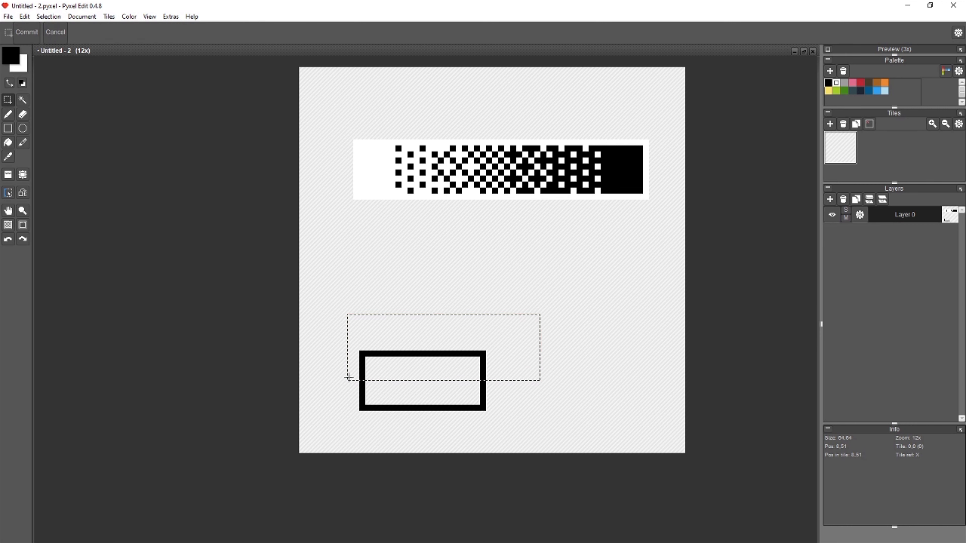
key(Down)
key(Down)
key(Down)
key(Down)
key(Down)
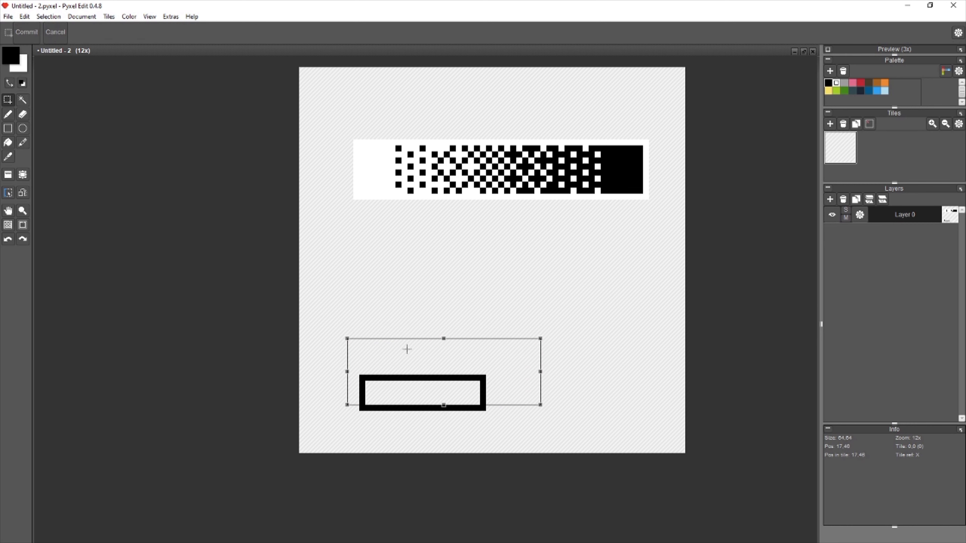
click(414, 305)
drag(534, 340, 317, 429)
drag(409, 425, 487, 430)
click(472, 286)
Draw slanted edges from the rectangle's upper corners and join them with a back edge to form a box's top face
key(b)
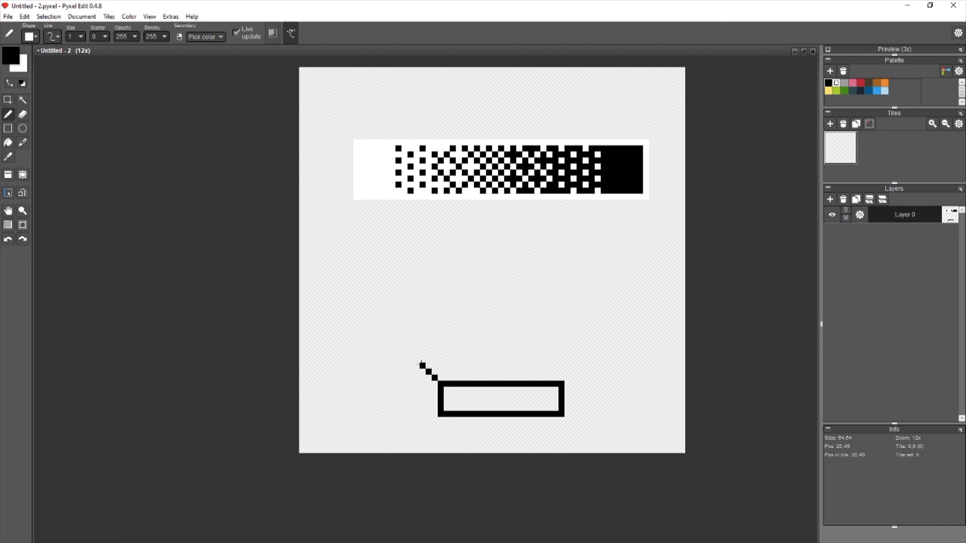
mouse_move(422, 364)
mouse_down()
mouse_move(409, 356)
mouse_move(548, 367)
mouse_move(543, 360)
mouse_move(564, 381)
mouse_move(548, 372)
mouse_up()
key(s)
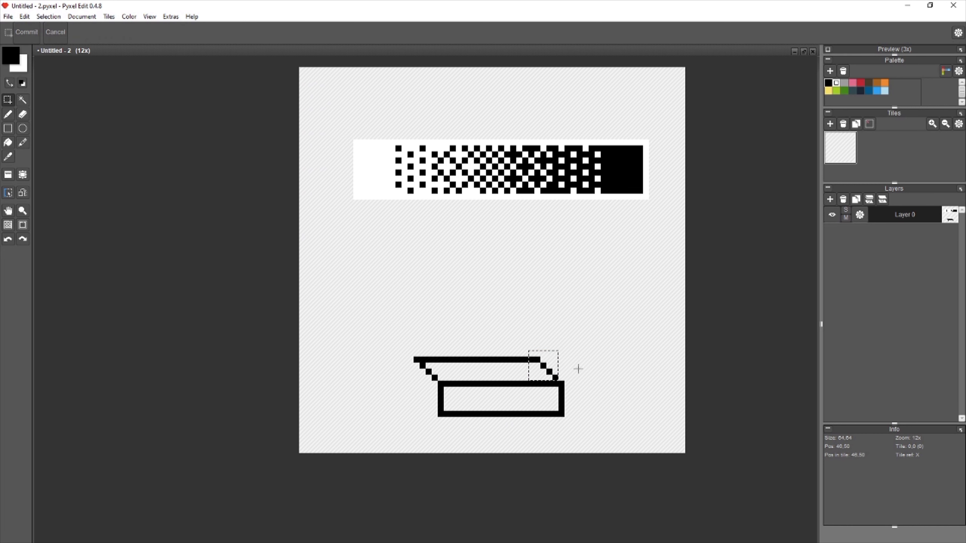
key(b)
Draw the vertical back edge and lower slanted edge left of the rectangle to form the box's side face
key(s)
drag(422, 366, 446, 423)
click(464, 403)
key(b)
mouse_move(415, 388)
mouse_down()
mouse_move(415, 365)
mouse_move(118, 226)
mouse_up()
Fill the box's top, left side and front faces with white
scroll(274, 323, up, 2)
key(space)
drag(258, 242, 222, 239)
scroll(233, 240, down, 1)
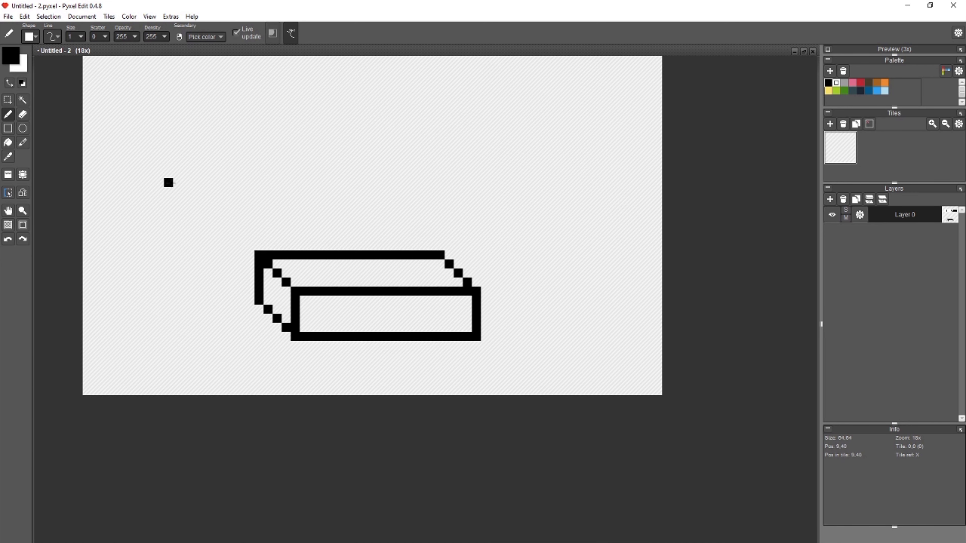
key(x)
key(f)
click(339, 271)
click(277, 291)
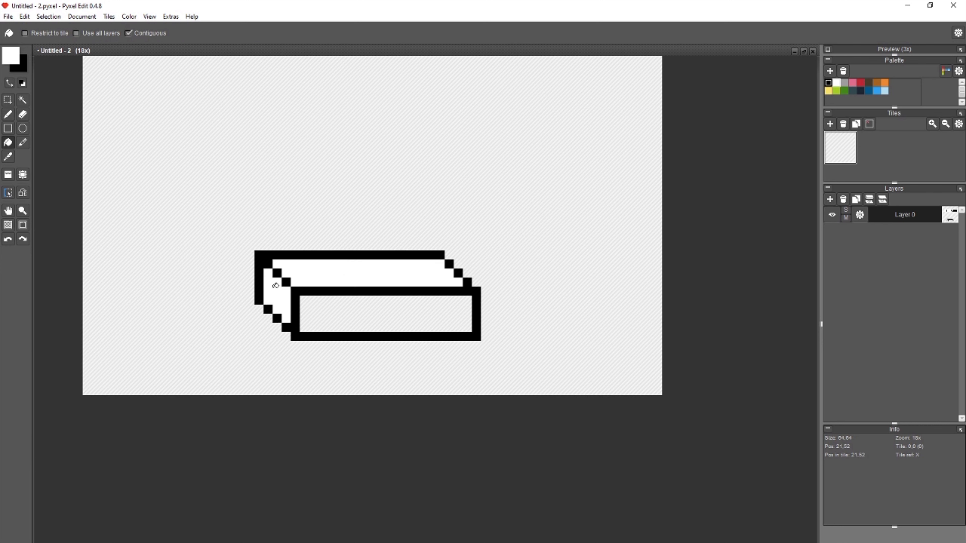
click(357, 323)
Duplicate the box's front face and place the copy above the box
key(b)
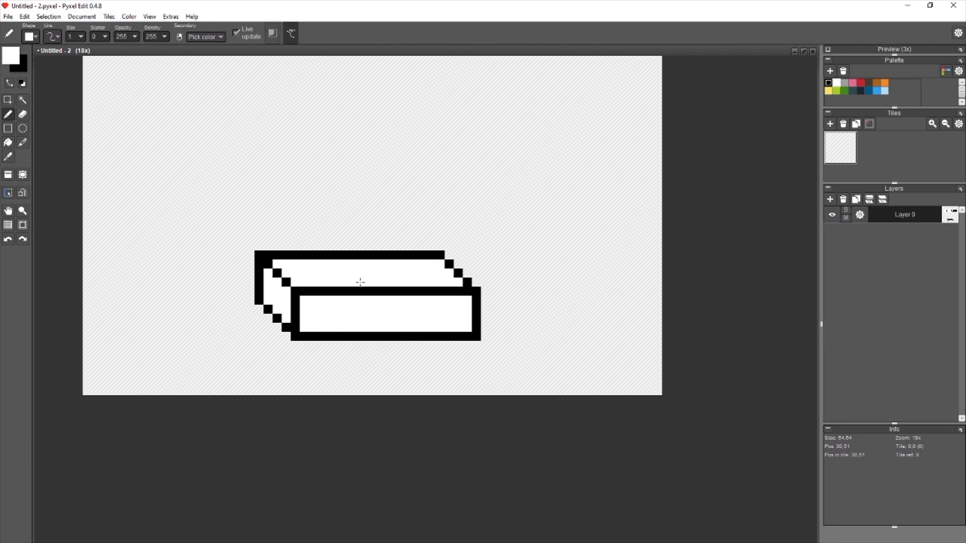
drag(347, 222, 345, 239)
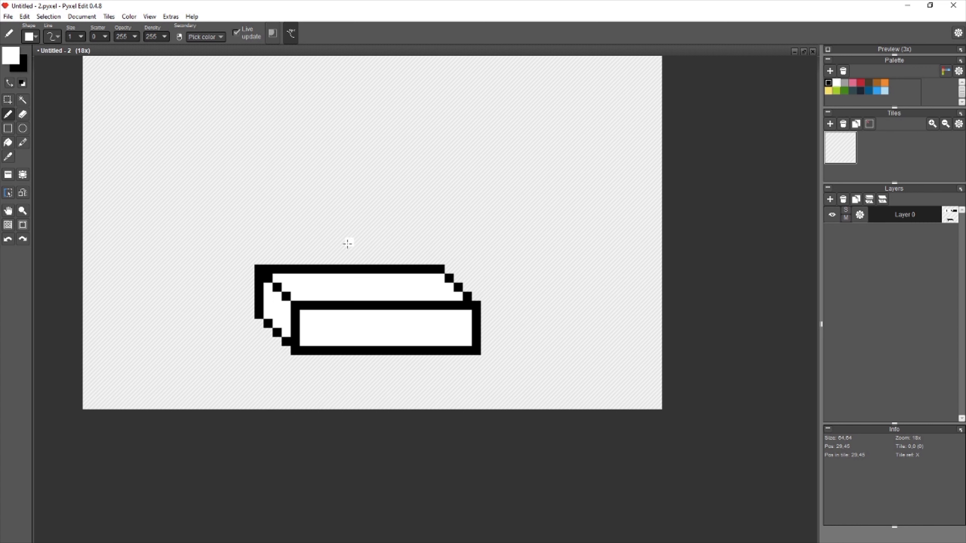
key(x)
key(m)
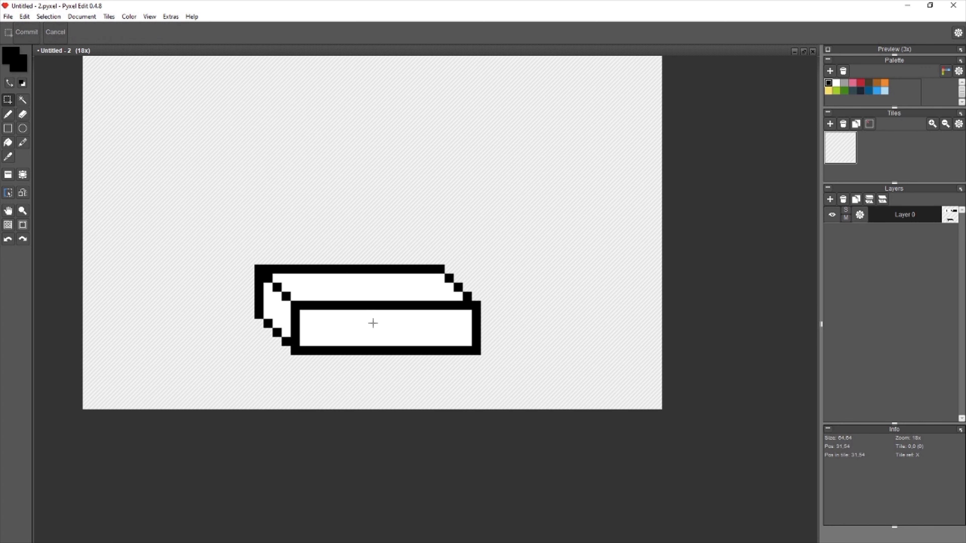
drag(481, 301, 291, 355)
drag(365, 362, 333, 185)
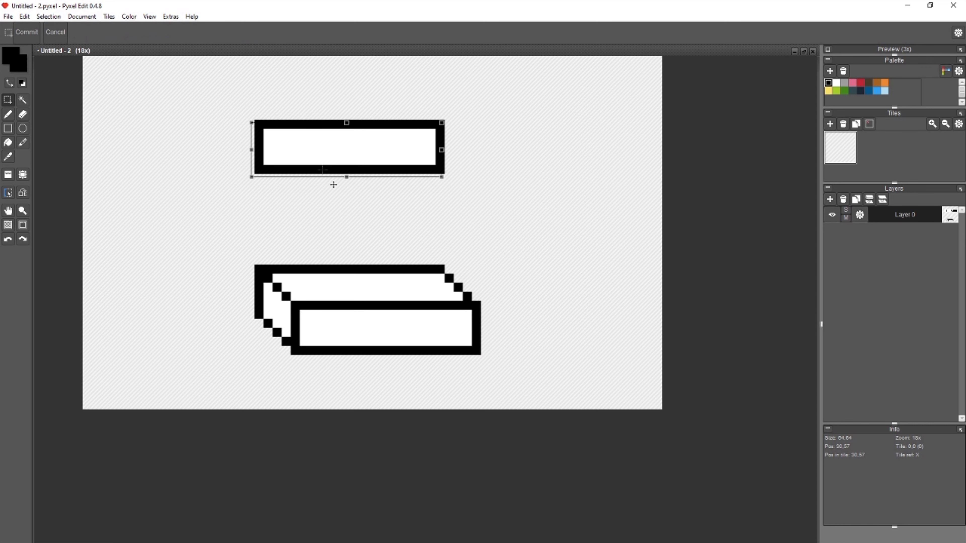
click(333, 184)
scroll(259, 198, up, 1)
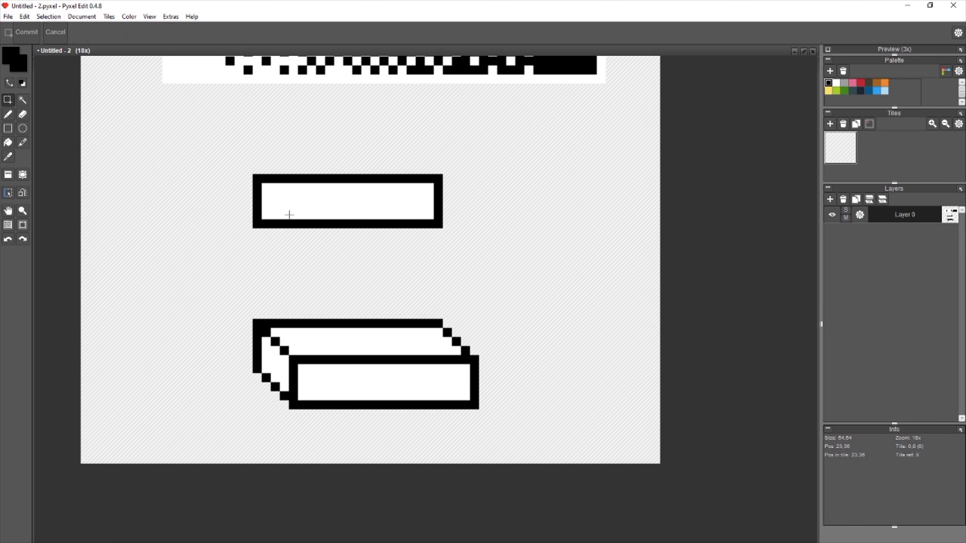
key(b)
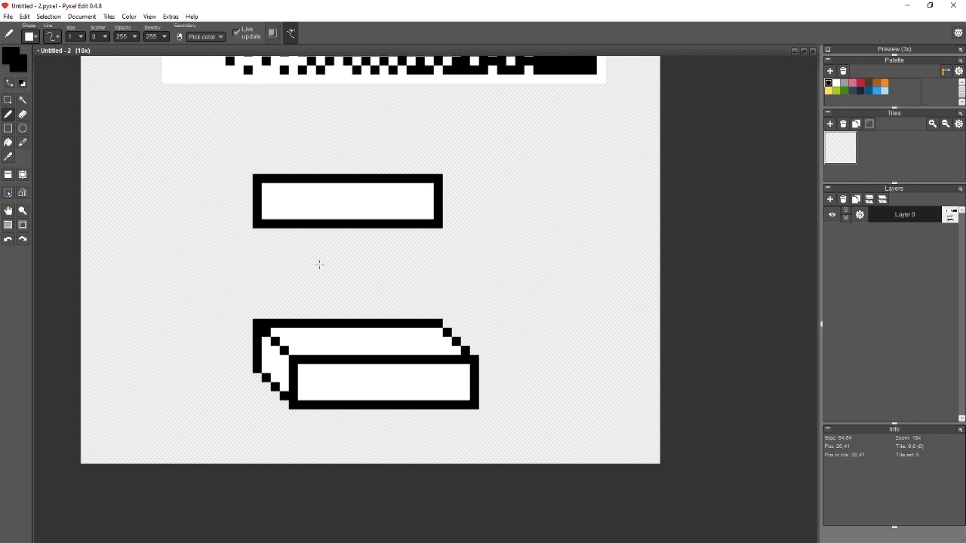
mouse_move(338, 260)
mouse_down()
mouse_move(309, 272)
mouse_move(340, 313)
mouse_move(369, 275)
mouse_move(335, 305)
mouse_move(364, 281)
mouse_up()
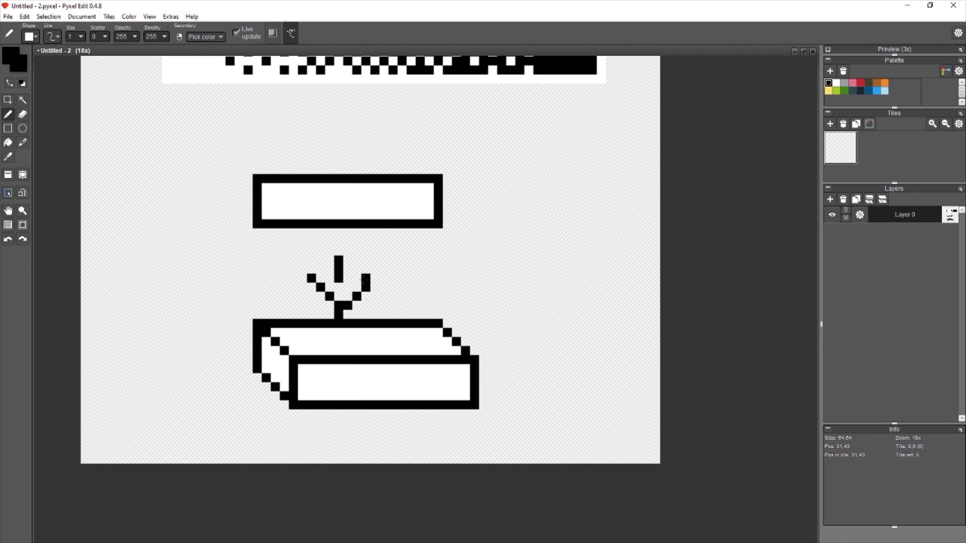
key(s)
mouse_move(340, 250)
mouse_down()
mouse_move(327, 288)
mouse_move(334, 280)
mouse_up()
click(386, 254)
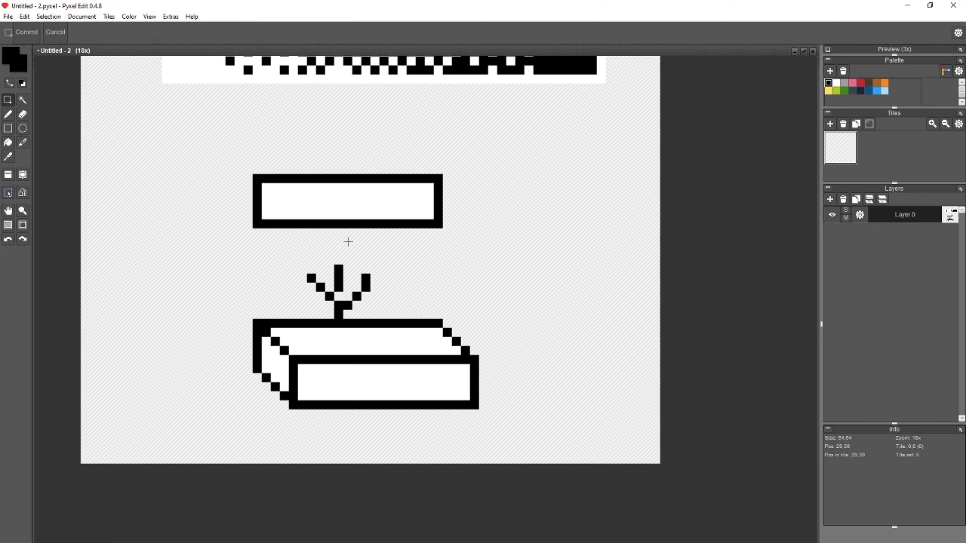
drag(395, 250, 270, 318)
key(Delete)
click(405, 282)
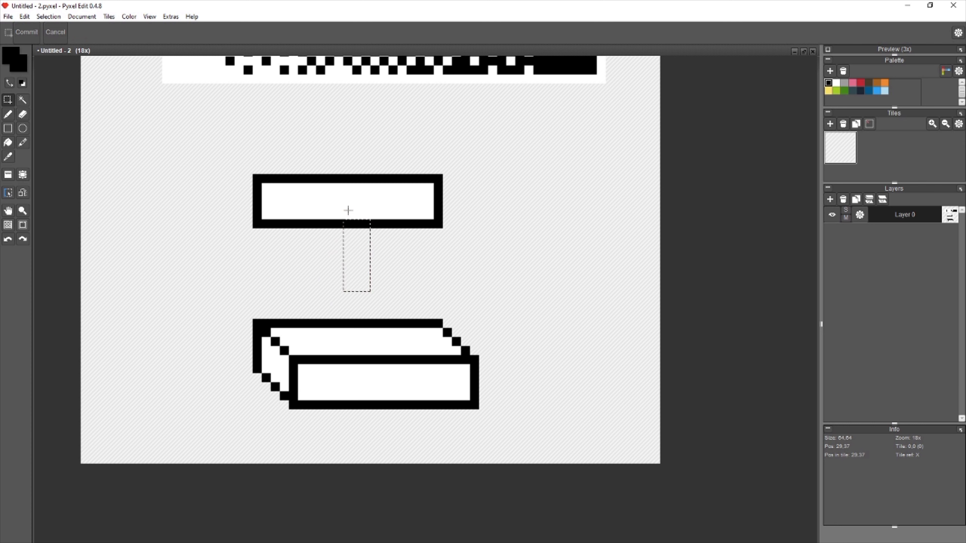
drag(348, 287, 341, 236)
drag(299, 320, 389, 355)
drag(321, 374, 413, 398)
click(345, 191)
drag(329, 352, 388, 319)
drag(294, 188, 393, 206)
click(392, 250)
drag(320, 374, 431, 399)
click(334, 230)
drag(267, 229, 285, 237)
click(393, 246)
Move the flat rectangle down about 3 pixels, closer to the box, and clear the selection
drag(244, 177, 238, 238)
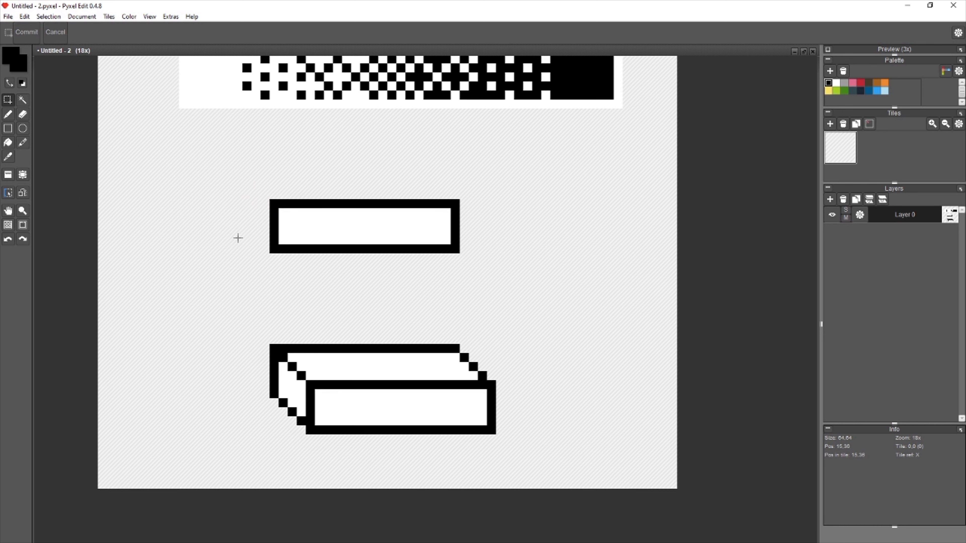
drag(532, 181, 122, 270)
drag(402, 221, 403, 247)
key(Return)
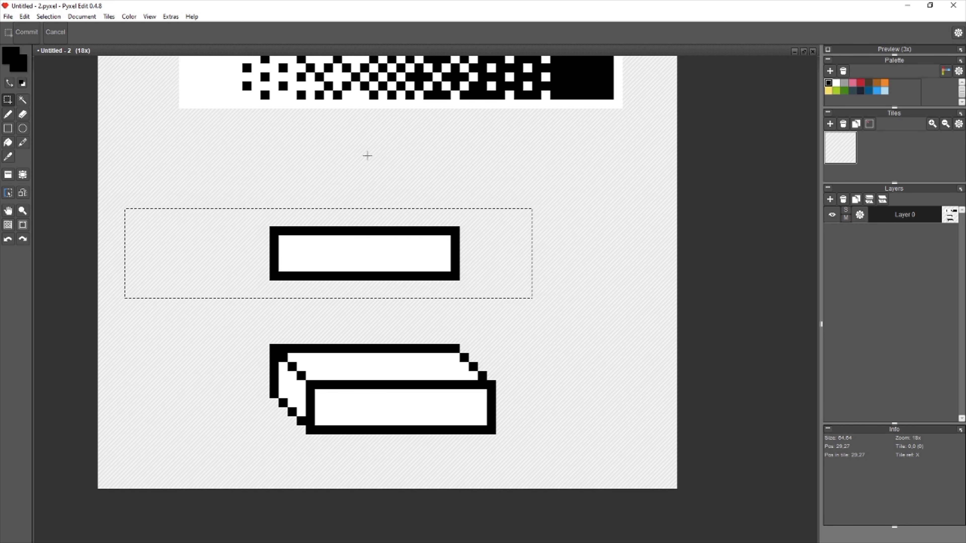
key(ctrl+d)
key(b)
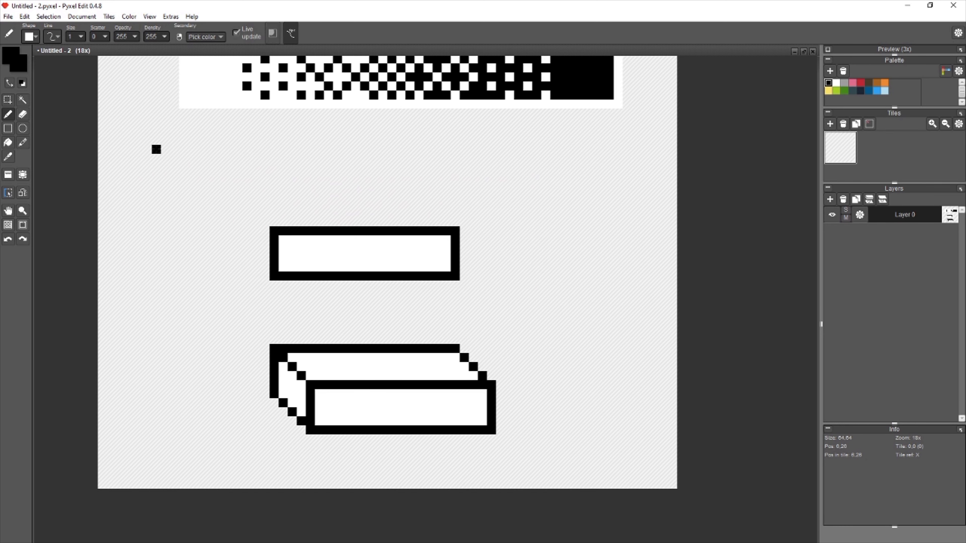
mouse_move(156, 149)
mouse_down()
mouse_move(231, 219)
mouse_move(226, 191)
mouse_move(220, 231)
mouse_move(225, 220)
mouse_move(199, 220)
mouse_up()
key(m)
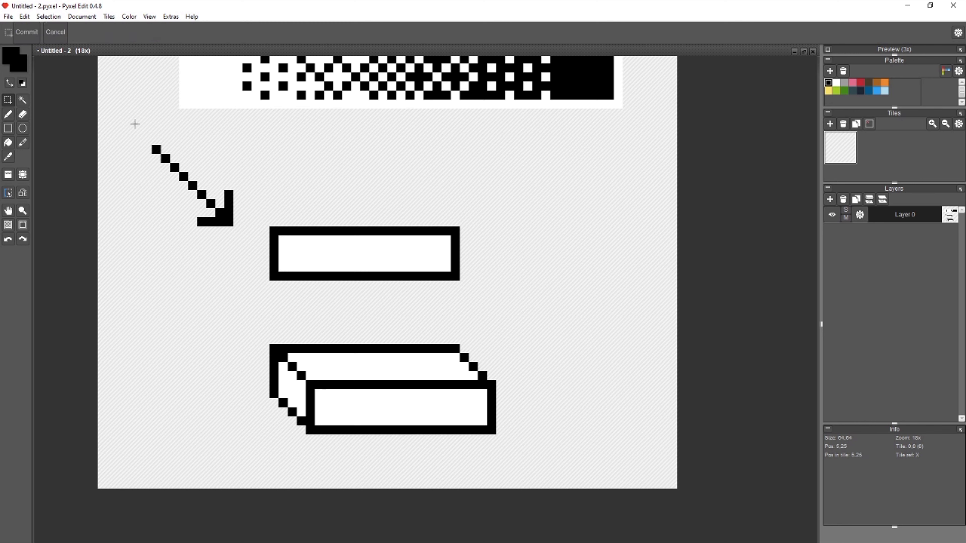
drag(124, 117, 248, 234)
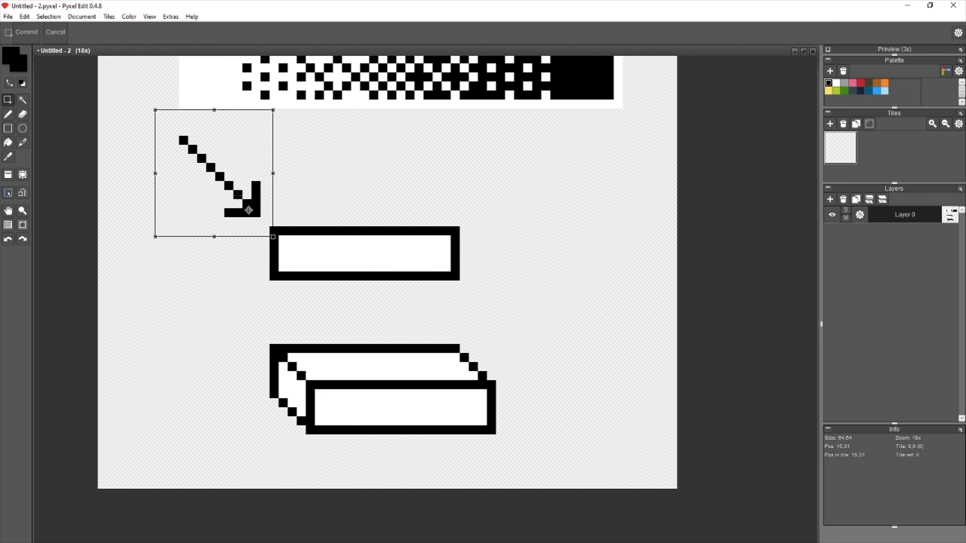
key(Delete)
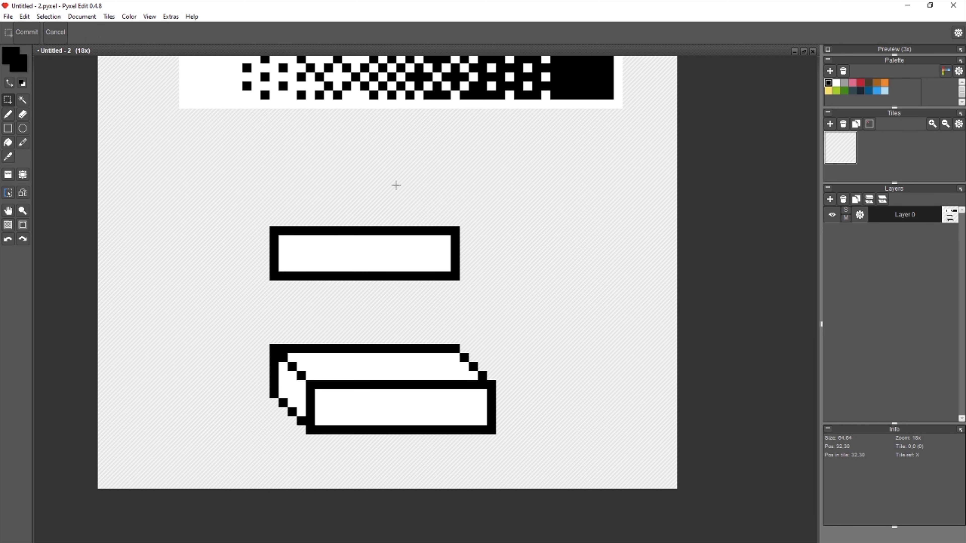
Draw a horizontal black arrow about 12 pixels long, pointing right at the flat rectangle's left side
click(9, 118)
mouse_move(248, 250)
mouse_down()
mouse_move(157, 240)
mouse_move(147, 249)
mouse_up()
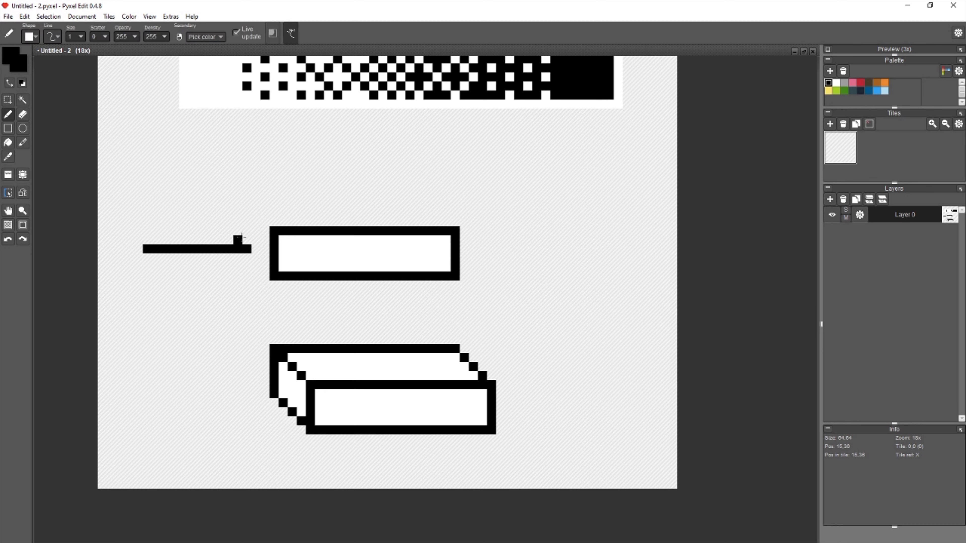
mouse_move(243, 237)
mouse_down()
mouse_move(232, 230)
mouse_move(228, 267)
mouse_up()
key(m)
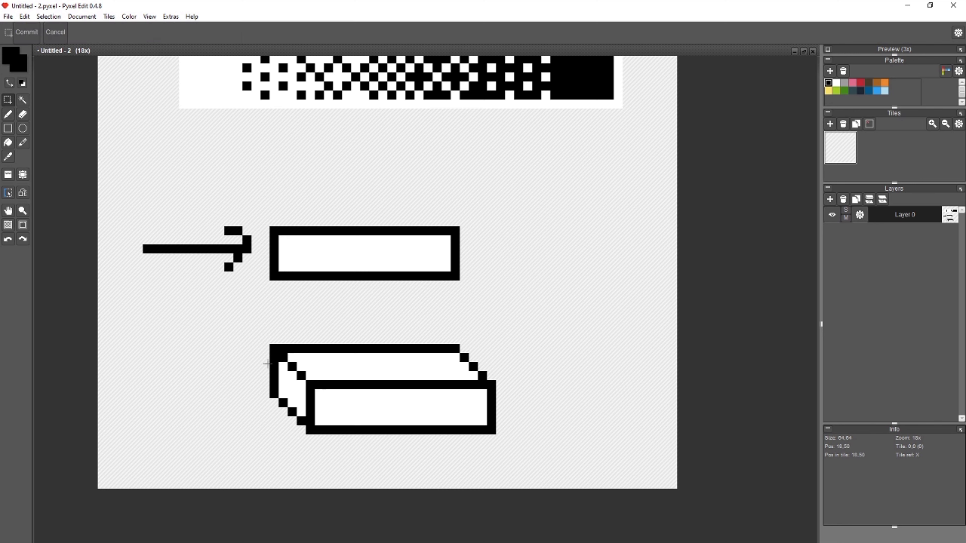
Outline the box's left side, front and top faces in turn, and the dithering gradient, to examine the areas for shading
drag(261, 354, 305, 425)
click(315, 409)
drag(306, 389, 525, 454)
drag(278, 327, 501, 388)
click(533, 337)
scroll(537, 439, up, 2)
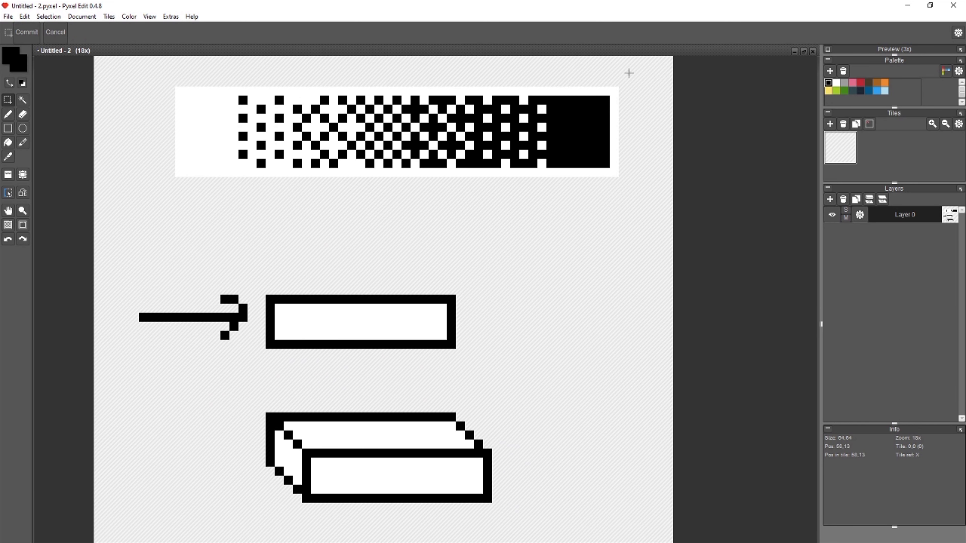
drag(634, 72, 157, 196)
Delete the horizontal arrow beside the flat rectangle and clear the selection
mouse_move(261, 281)
mouse_down()
mouse_move(101, 346)
mouse_move(95, 358)
mouse_up()
key(Delete)
click(442, 278)
Try drawing a vertical black arrow above the flat rectangle, pointing down at its upper edge
key(b)
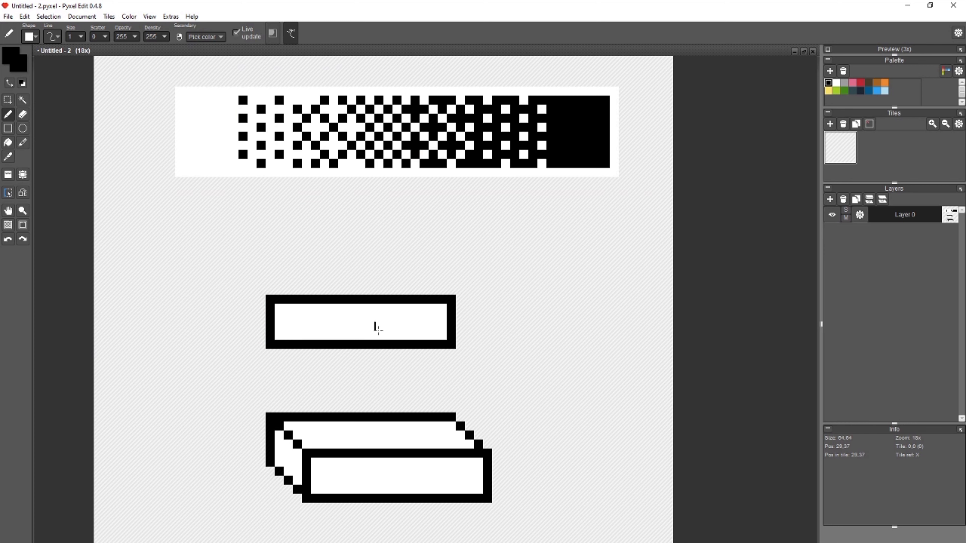
key(space)
drag(378, 432, 383, 402)
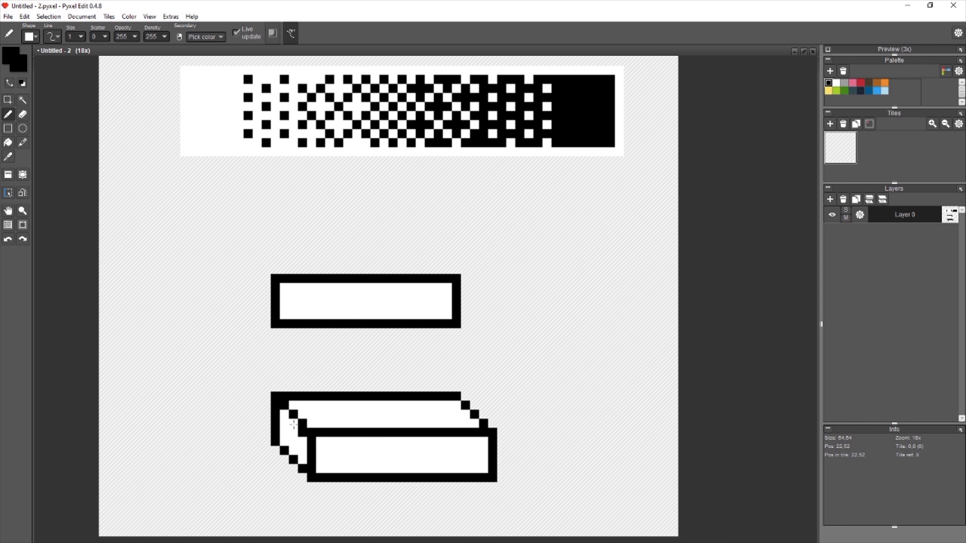
drag(338, 451, 377, 451)
key(ctrl+z)
mouse_move(366, 188)
mouse_down()
mouse_move(366, 235)
mouse_move(346, 233)
mouse_move(375, 263)
mouse_move(393, 226)
mouse_up()
key(e)
key(ctrl+z)
key(ctrl+z)
key(ctrl+z)
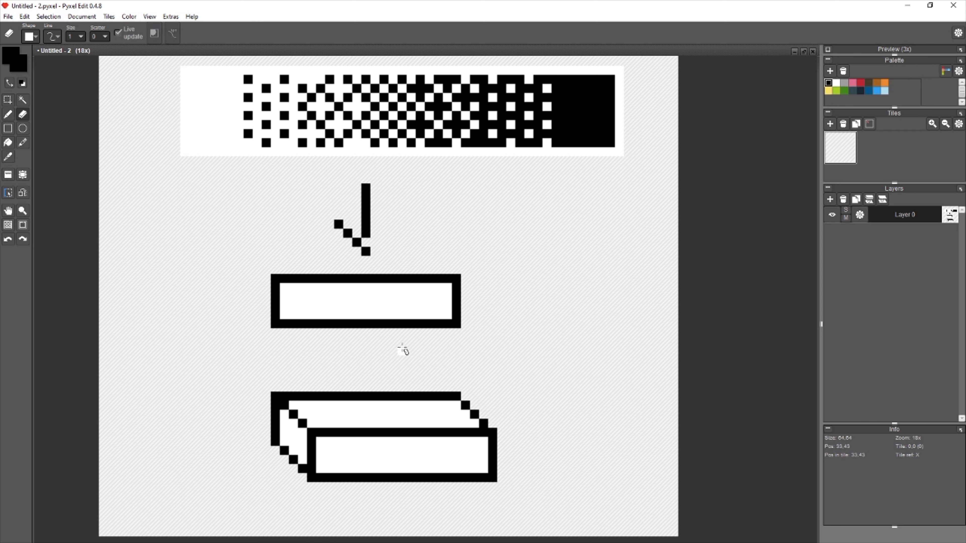
key(i)
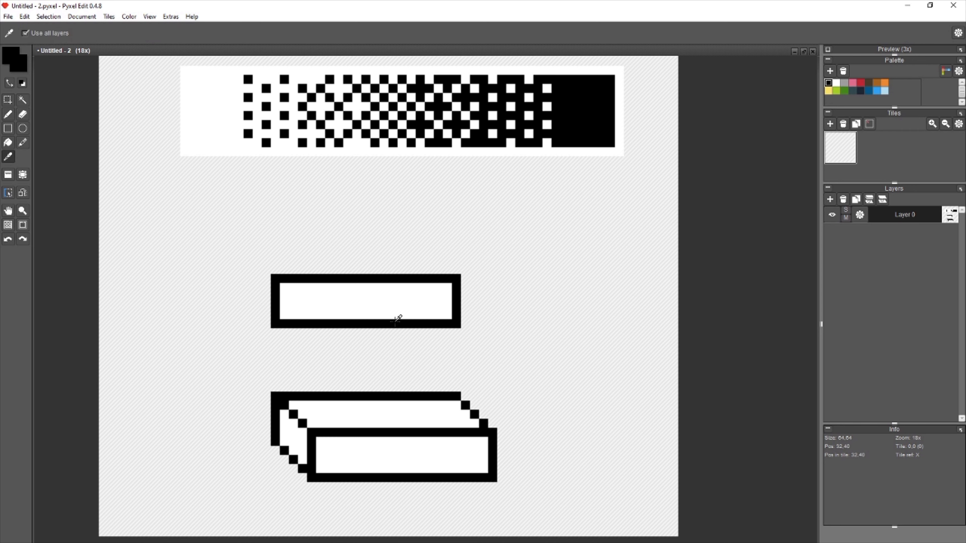
key(b)
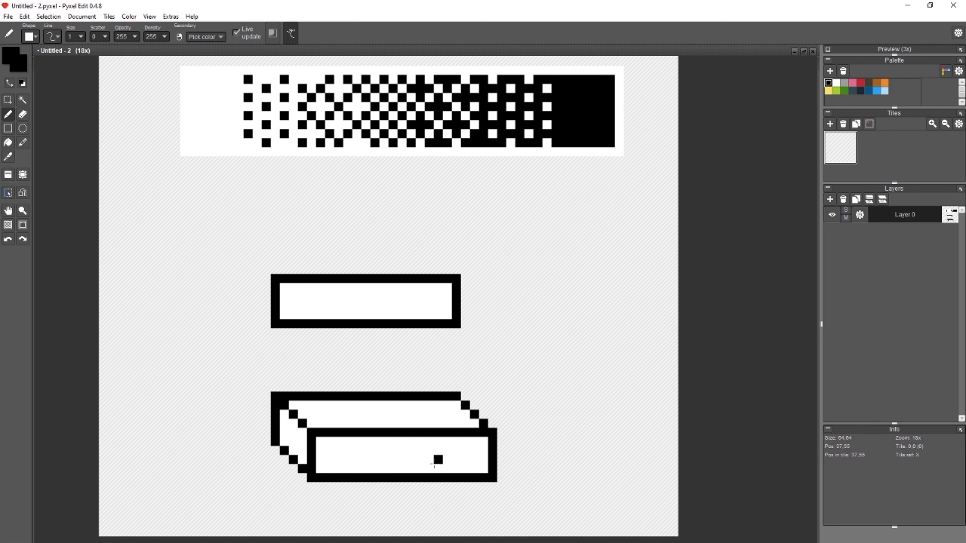
Delete the flat rectangle above the three-dimensional box
key(s)
drag(497, 265, 162, 356)
key(Delete)
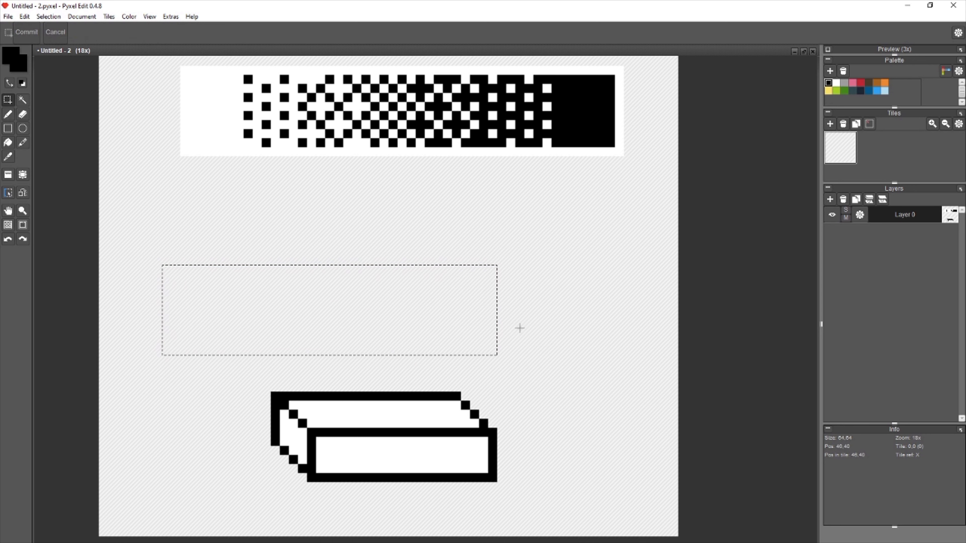
Draw a diagonal black arrow about 12 pixels wide, pointing down and right at the box's upper left corner
scroll(541, 333, down, 1)
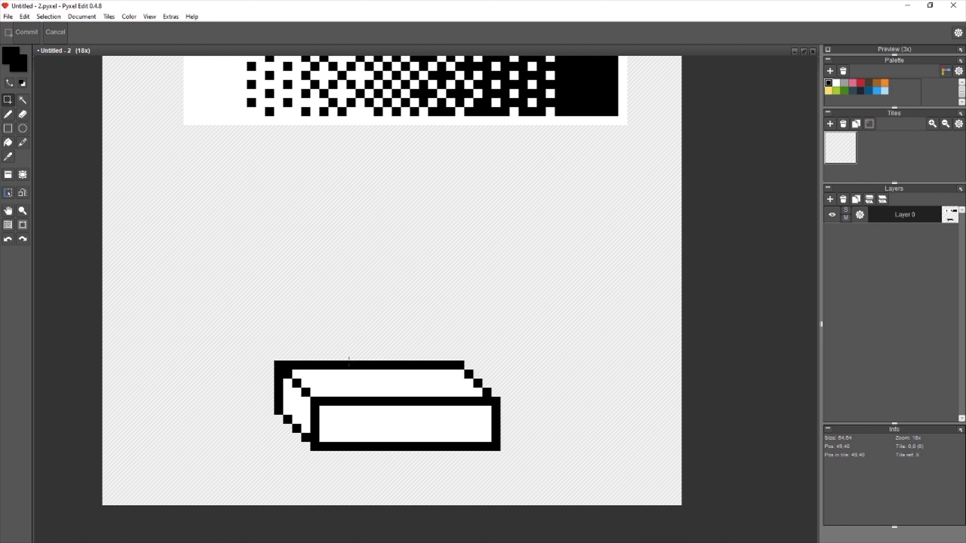
key(b)
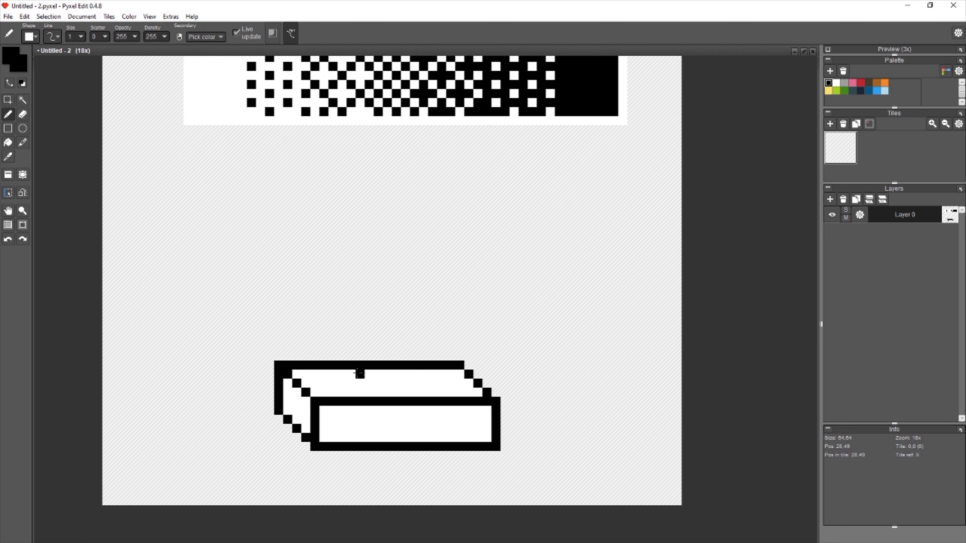
mouse_move(152, 266)
mouse_down()
mouse_move(263, 339)
mouse_move(252, 348)
mouse_move(243, 321)
mouse_move(246, 341)
mouse_move(197, 356)
mouse_up()
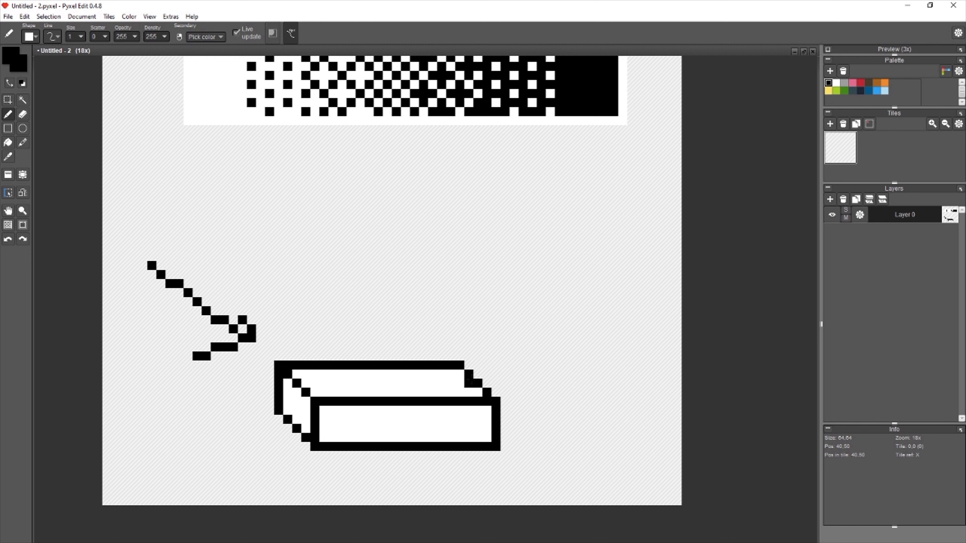
Delete the diagonal arrow beside the box
key(m)
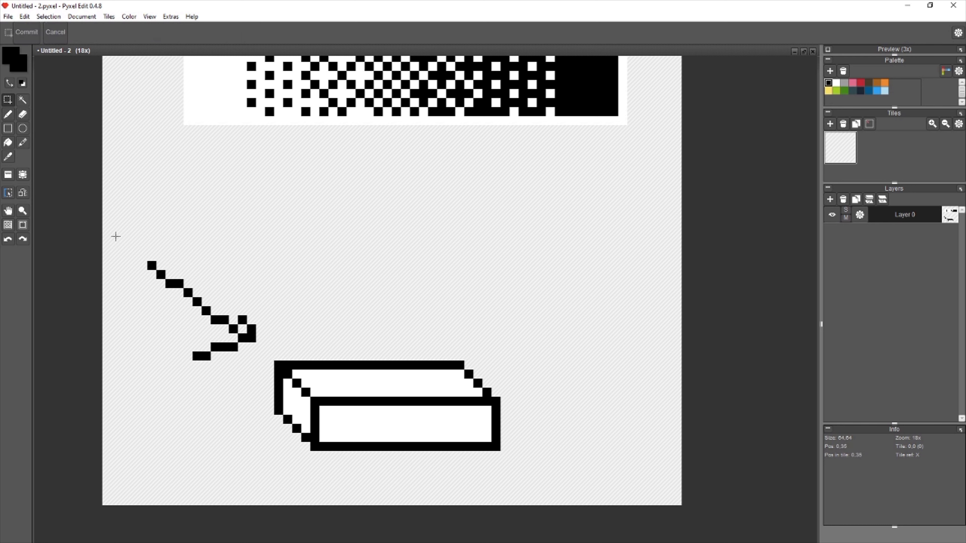
mouse_move(114, 233)
mouse_down()
mouse_move(209, 358)
mouse_move(257, 378)
mouse_up()
key(Delete)
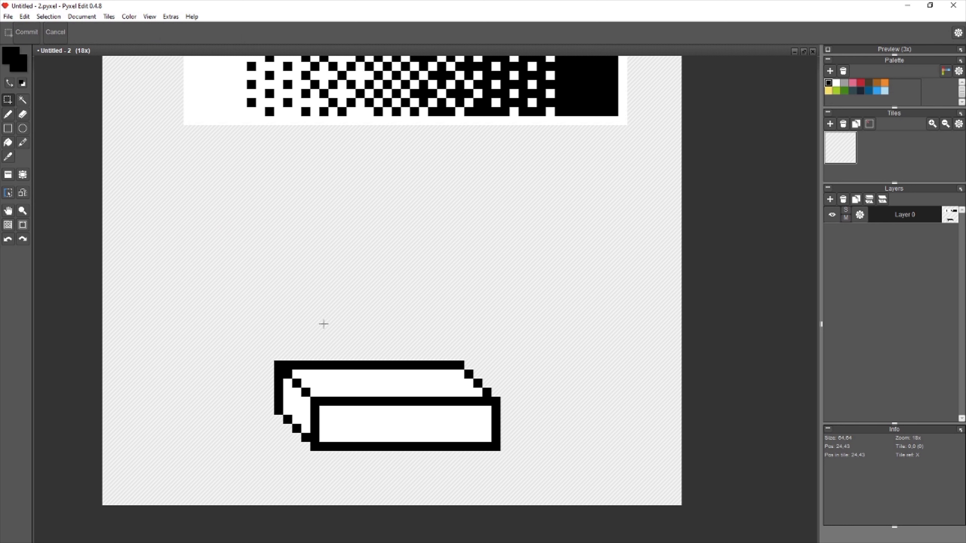
Mark out the box's front face, the right part of its top face and its left side in turn for comparison
drag(320, 406, 493, 442)
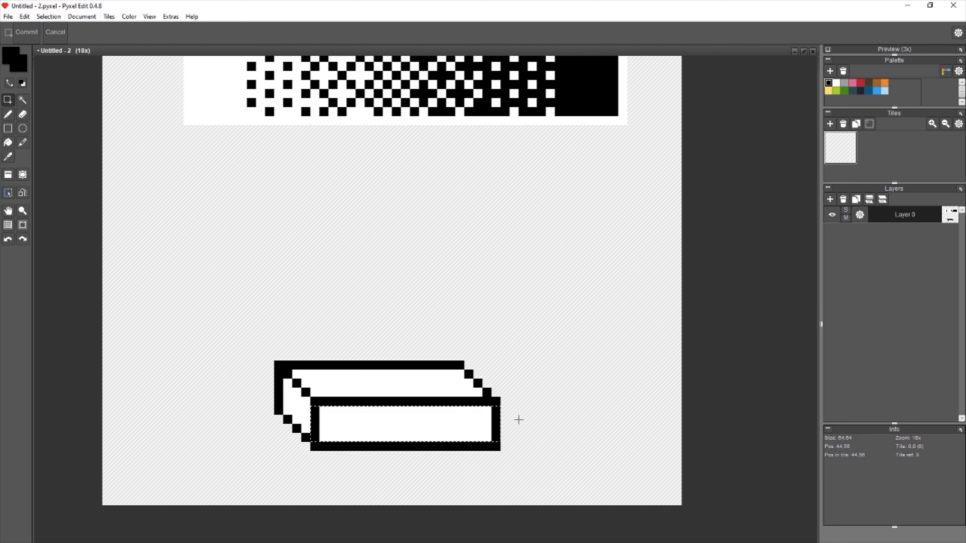
click(518, 421)
drag(488, 374, 421, 395)
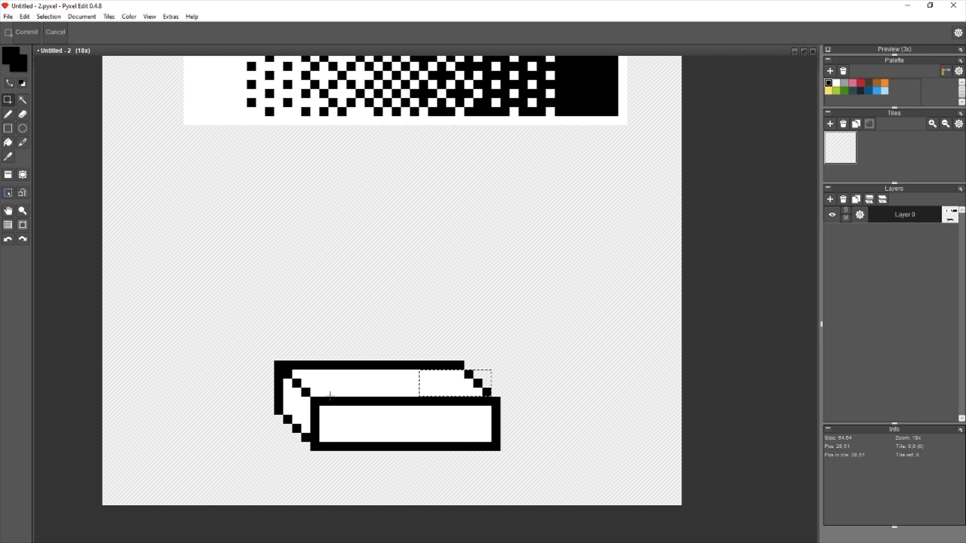
drag(269, 382, 306, 429)
click(343, 374)
drag(386, 282, 365, 321)
Shade the front face's lower right inner corner black with an L shape 3 pixels wide and 3 pixels high
key(b)
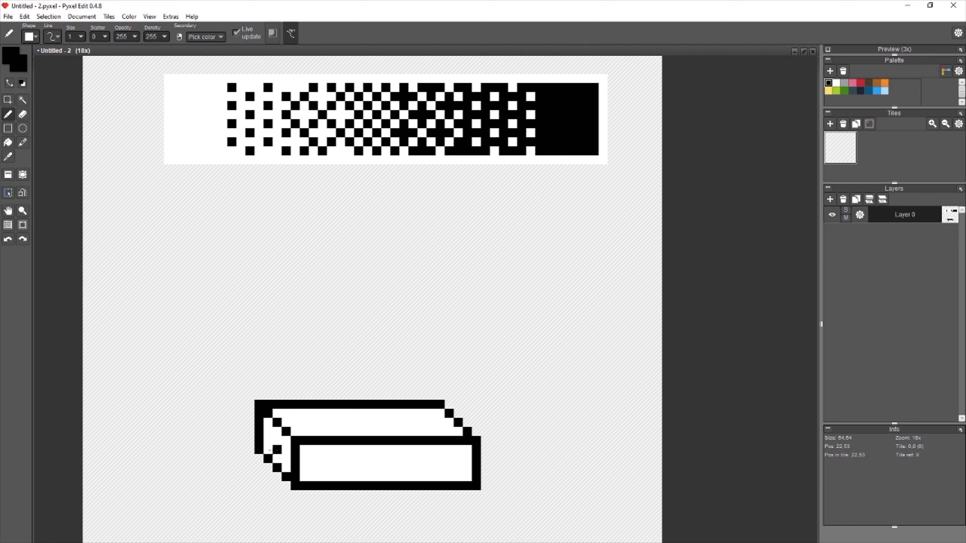
mouse_move(511, 361)
mouse_down()
mouse_move(459, 276)
mouse_move(476, 330)
mouse_up()
key(alt)
mouse_move(364, 406)
mouse_down()
mouse_move(416, 348)
mouse_move(409, 380)
mouse_move(505, 368)
mouse_move(449, 368)
mouse_up()
scroll(433, 402, up, 4)
key(ctrl+z)
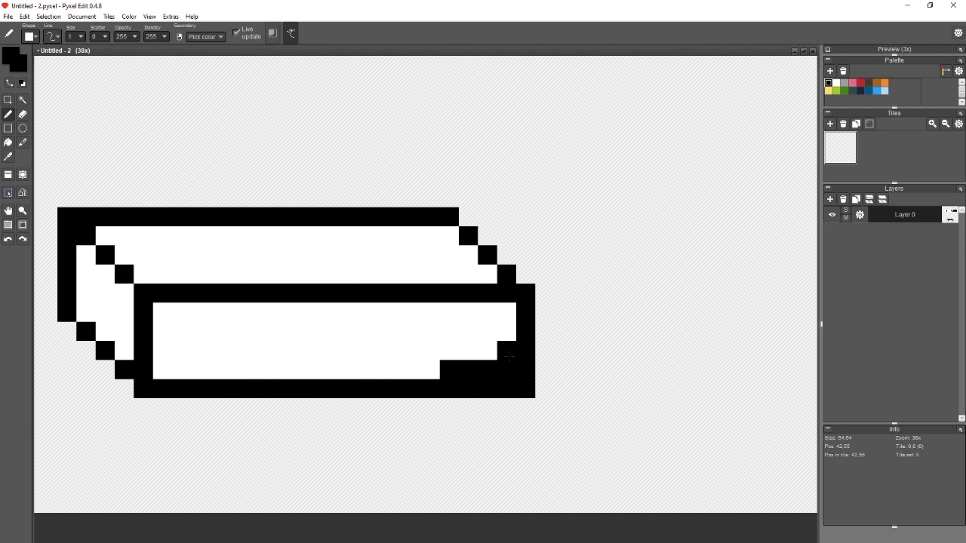
click(506, 334)
alt+click(468, 320)
click(507, 331)
click(448, 370)
alt+click(487, 370)
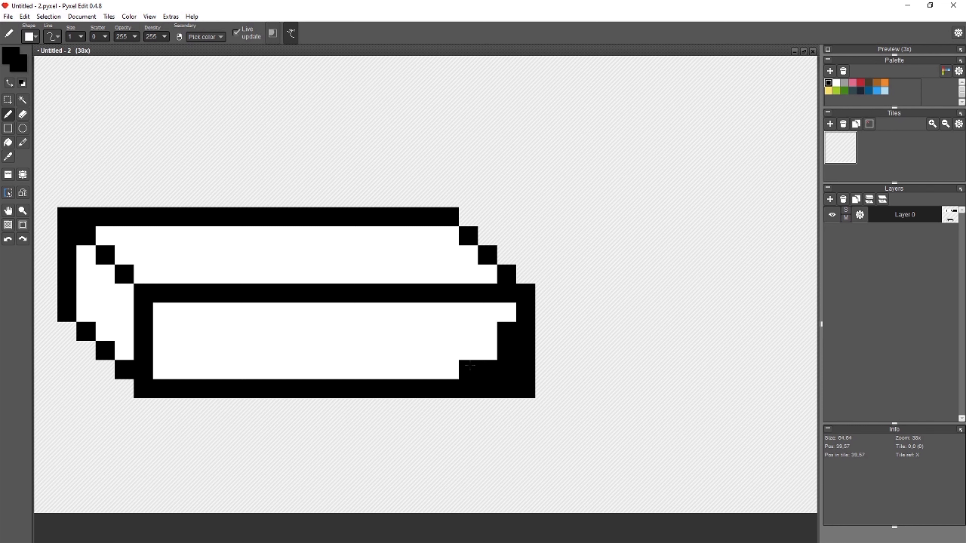
Try extra black pixels around the shaded lower right corner of the box's front face
click(486, 353)
key(ctrl+z)
click(506, 314)
click(488, 332)
click(487, 350)
click(239, 350)
drag(239, 351, 391, 364)
key(ctrl+z)
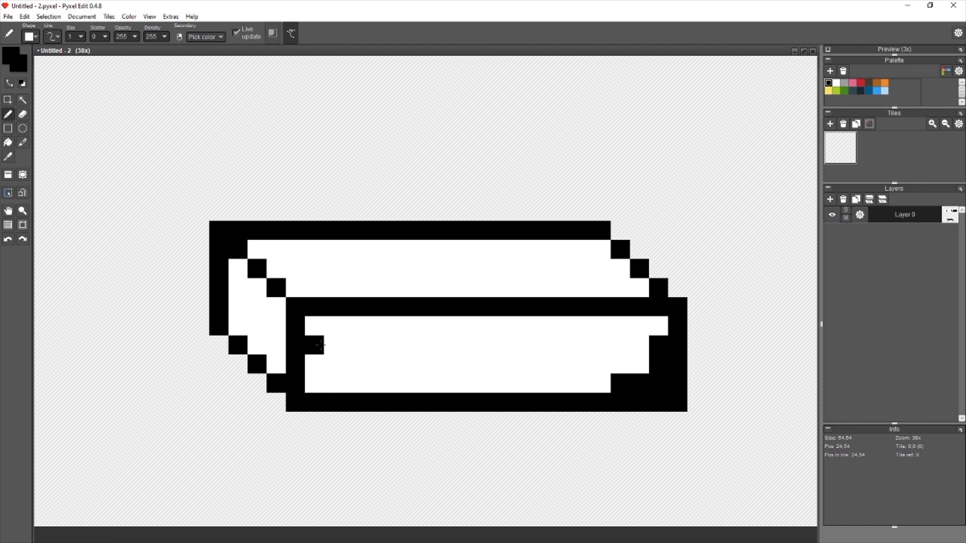
Mark out an area 2 pixels wide and 4 pixels high at the left end of the box's front face
key(m)
drag(358, 324, 303, 372)
click(375, 358)
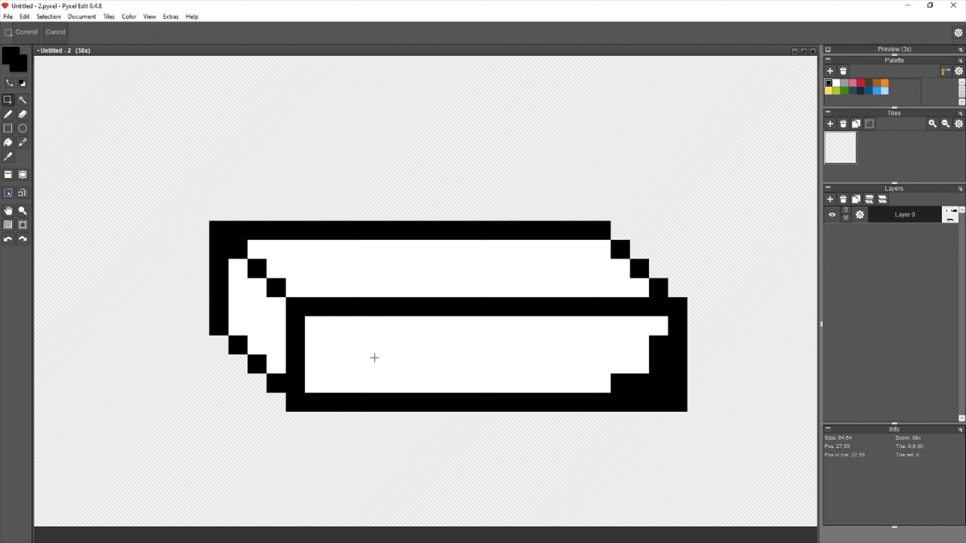
drag(316, 326, 336, 381)
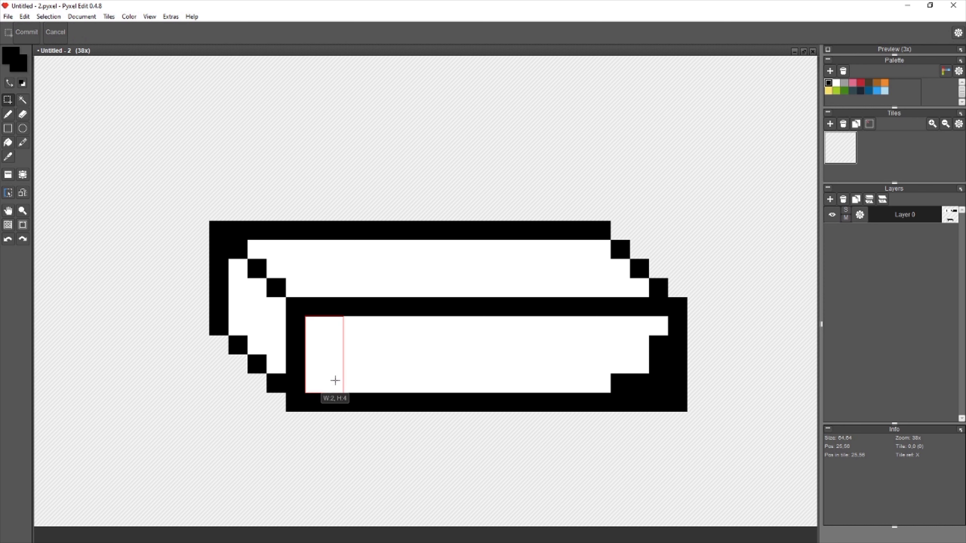
click(382, 345)
Place four black dither pixels in two staggered columns, spaced 2 pixels apart, near the front face's left end
key(b)
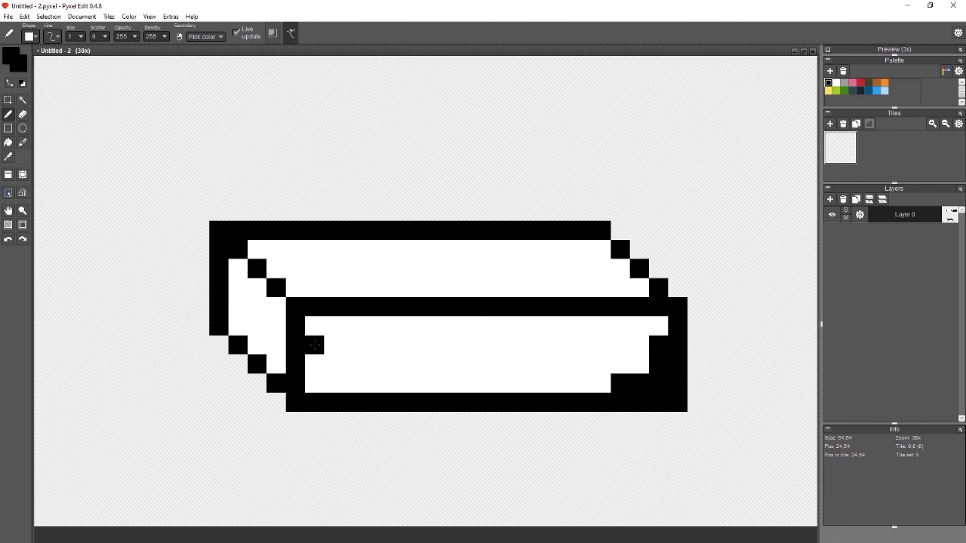
click(326, 339)
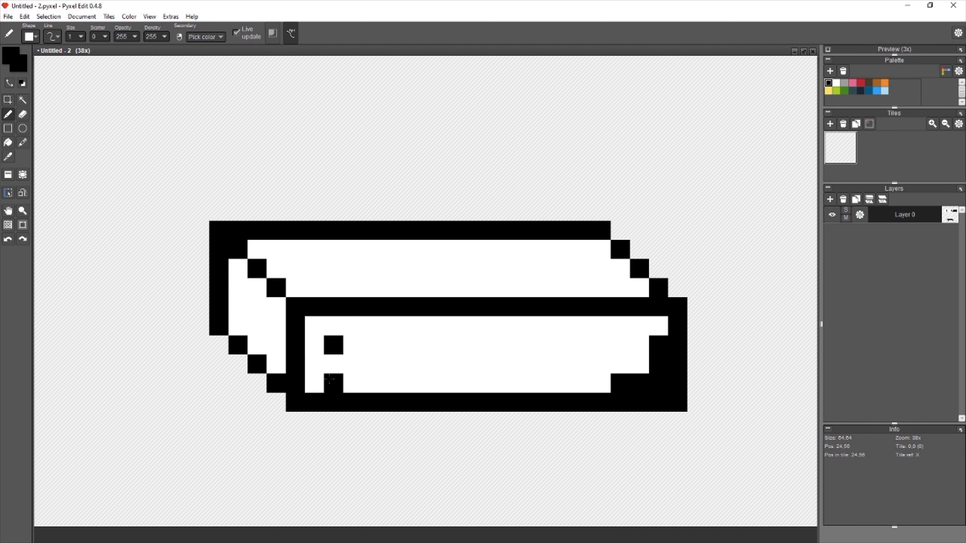
click(330, 380)
click(371, 326)
click(369, 363)
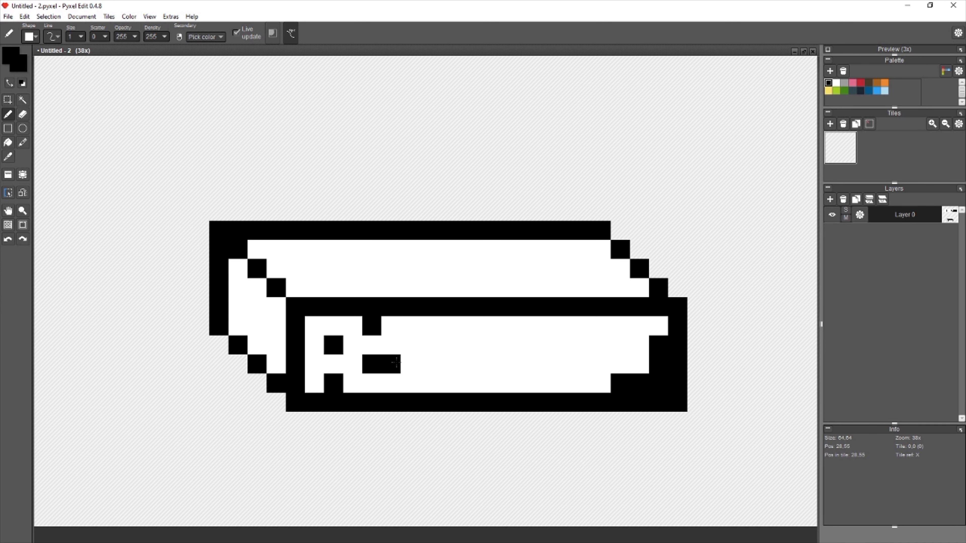
Examine the sparse dither columns at the gradient's light end as a reference for the box's shading
scroll(395, 363, down, 4)
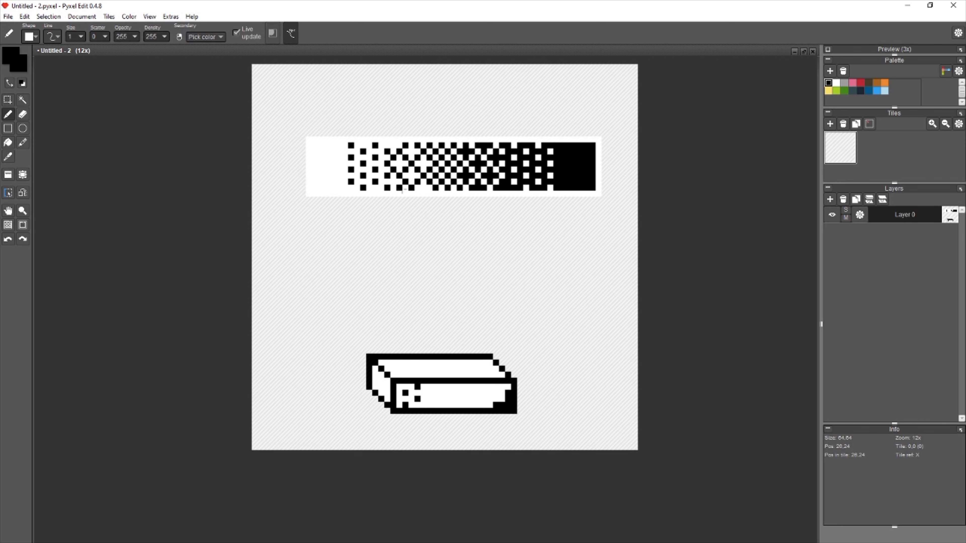
key(s)
drag(350, 146, 375, 200)
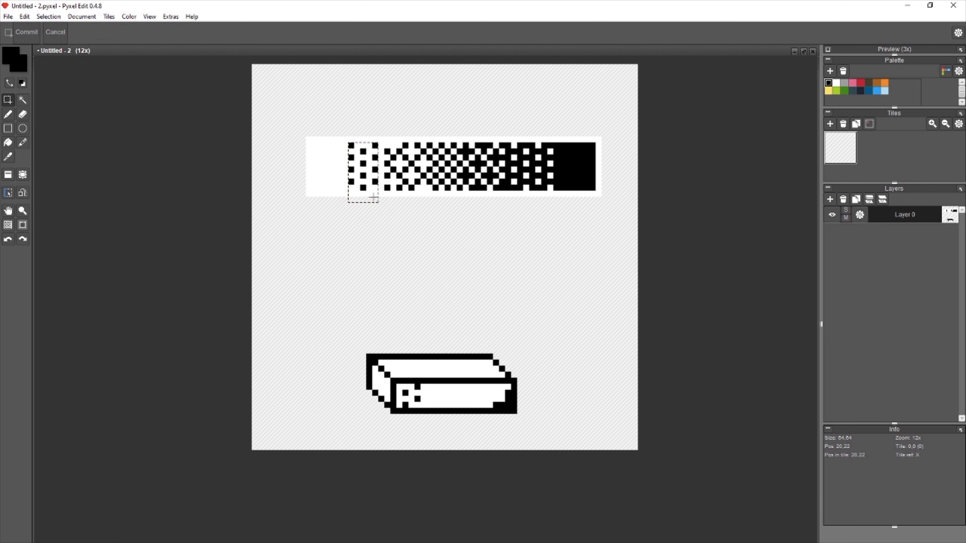
click(399, 192)
drag(385, 138, 420, 207)
click(401, 396)
Extend the front face's dithering to the right with five black pixels forming two crossing diagonals
scroll(401, 396, up, 4)
scroll(414, 400, up, 2)
key(b)
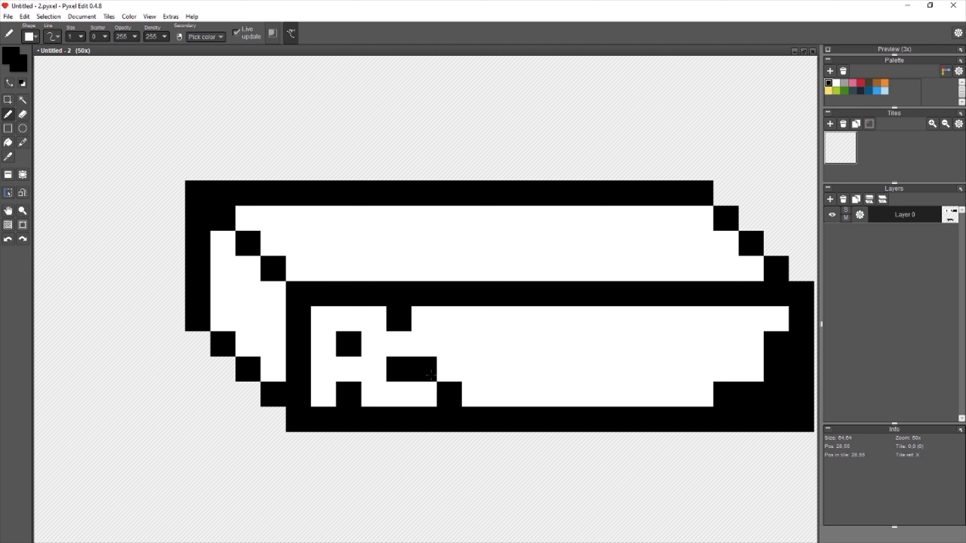
click(429, 347)
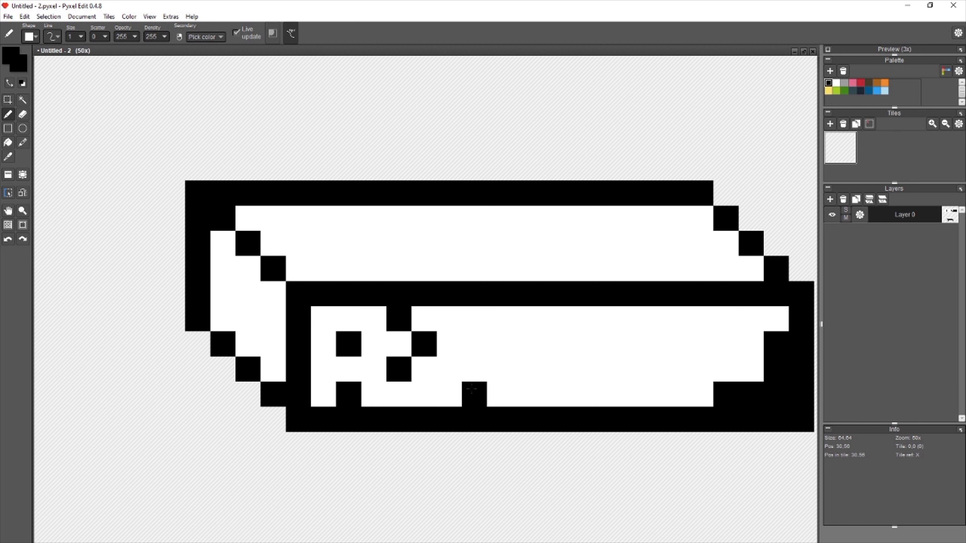
click(453, 366)
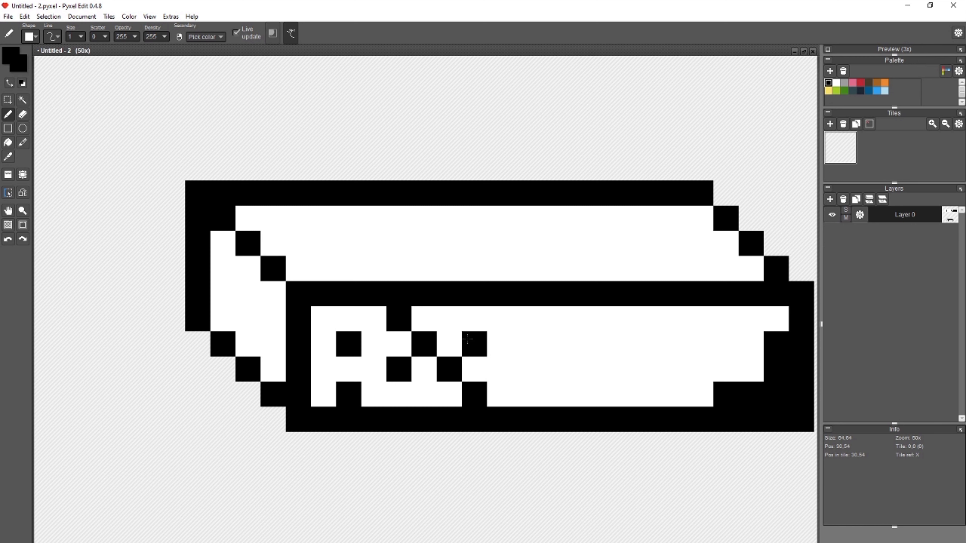
click(467, 339)
click(499, 321)
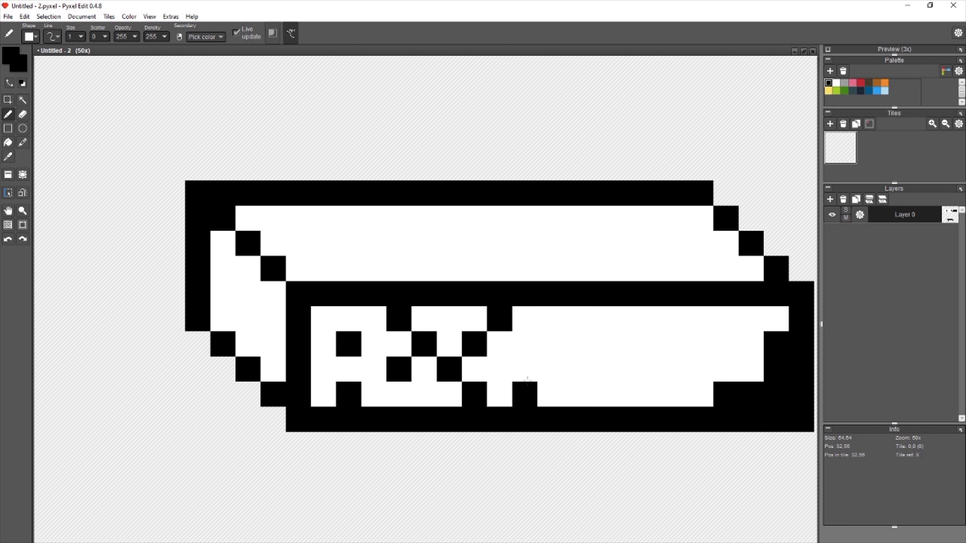
Check the gradient reference and continue the front face's dithering to the right with a V of four black pixels
scroll(518, 373, down, 3)
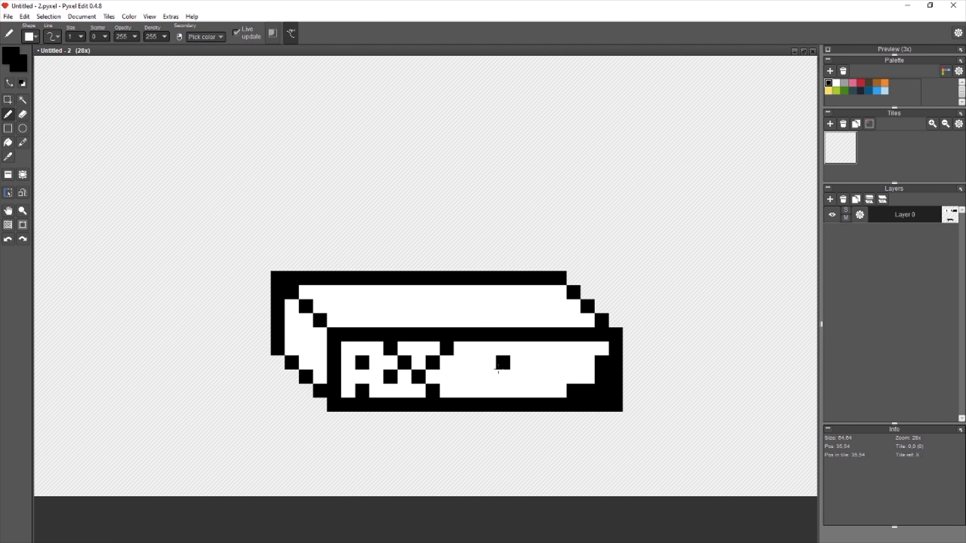
scroll(510, 363, down, 4)
key(s)
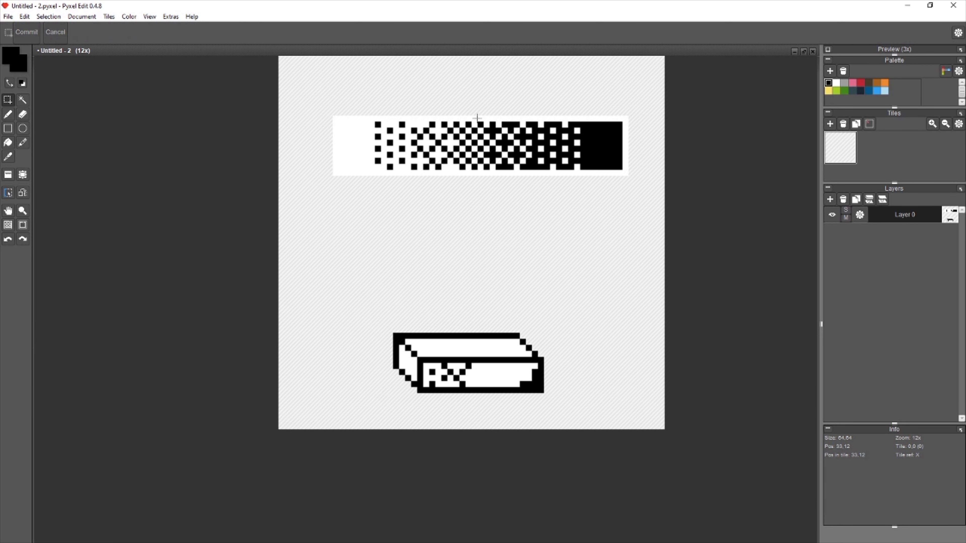
scroll(479, 346, up, 6)
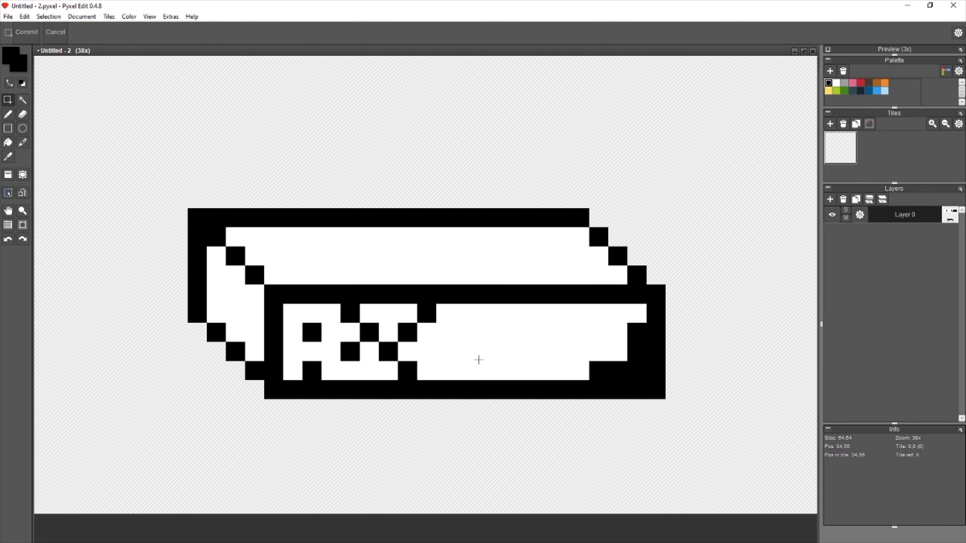
key(b)
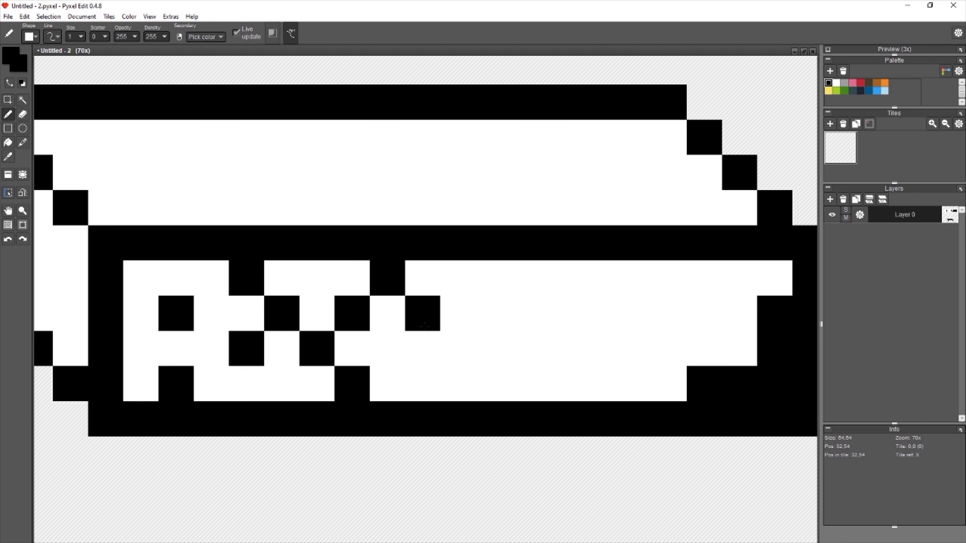
click(424, 320)
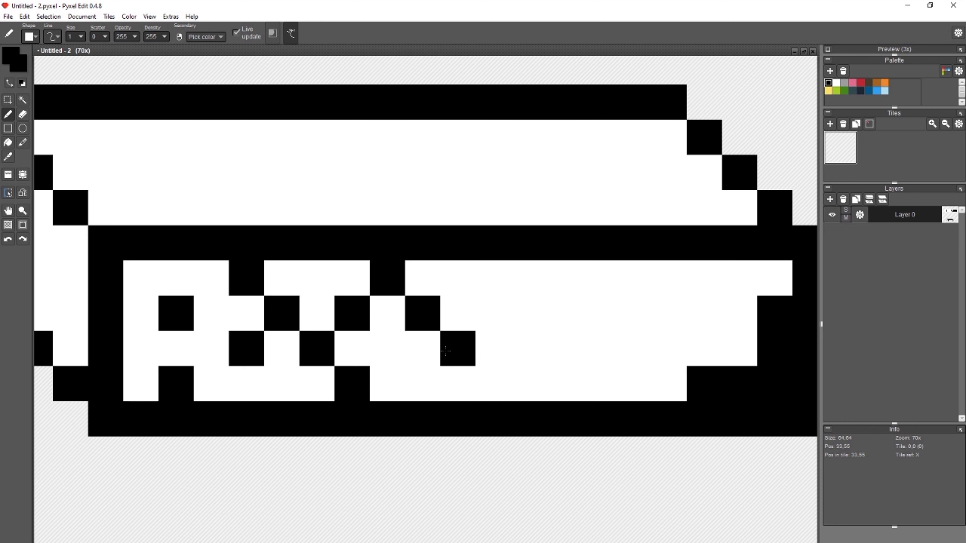
click(444, 351)
click(492, 305)
click(528, 278)
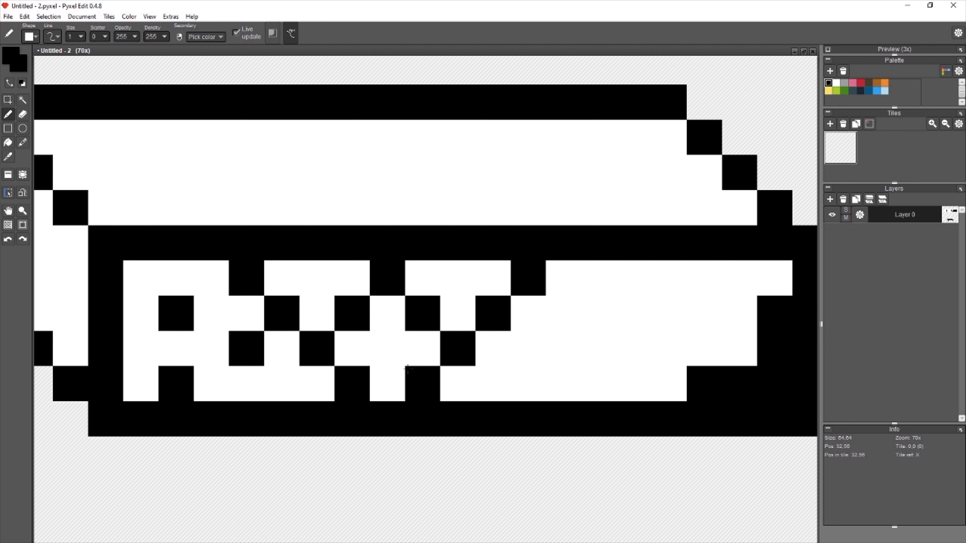
Fill the middle of the front face with a dense checkerboard of single black pixels across its four rows
click(416, 370)
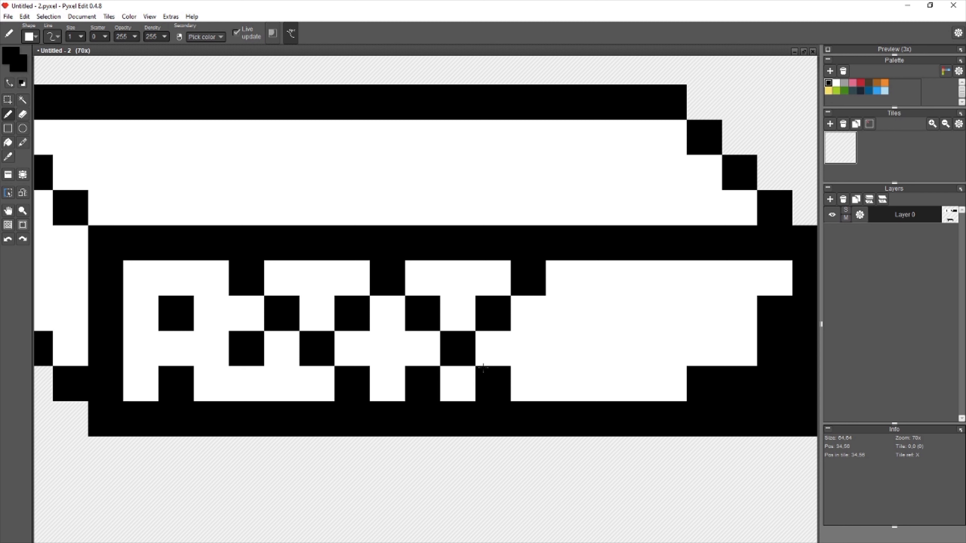
click(493, 384)
click(528, 348)
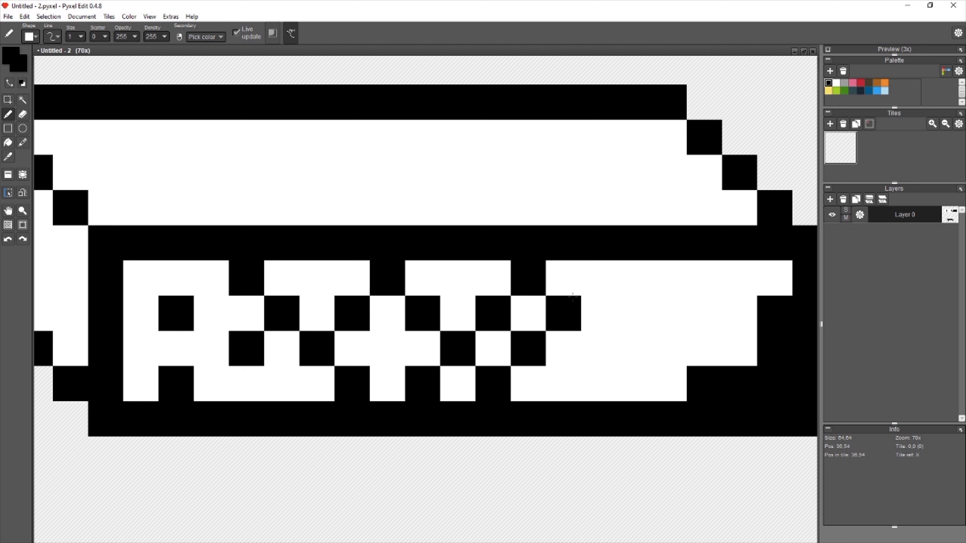
click(573, 297)
click(599, 278)
click(562, 389)
click(595, 361)
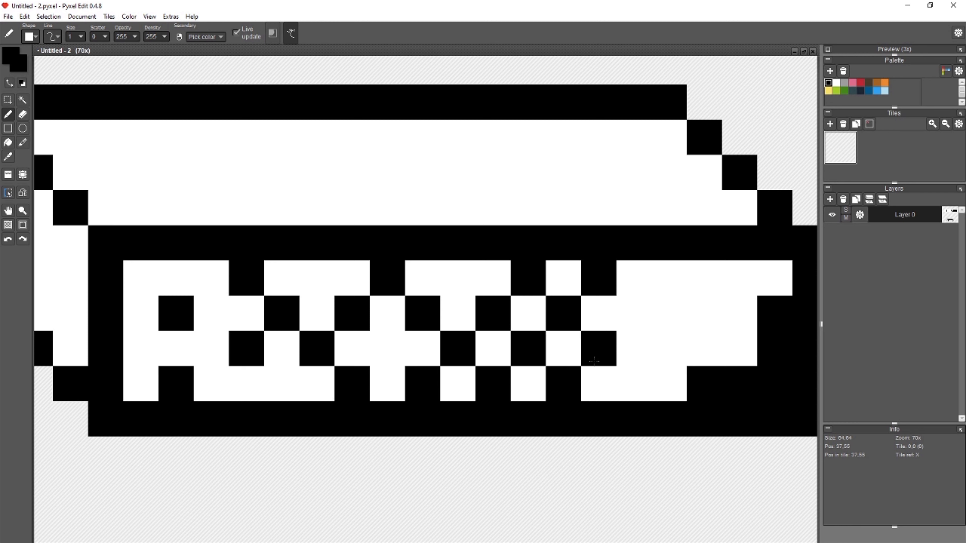
click(633, 313)
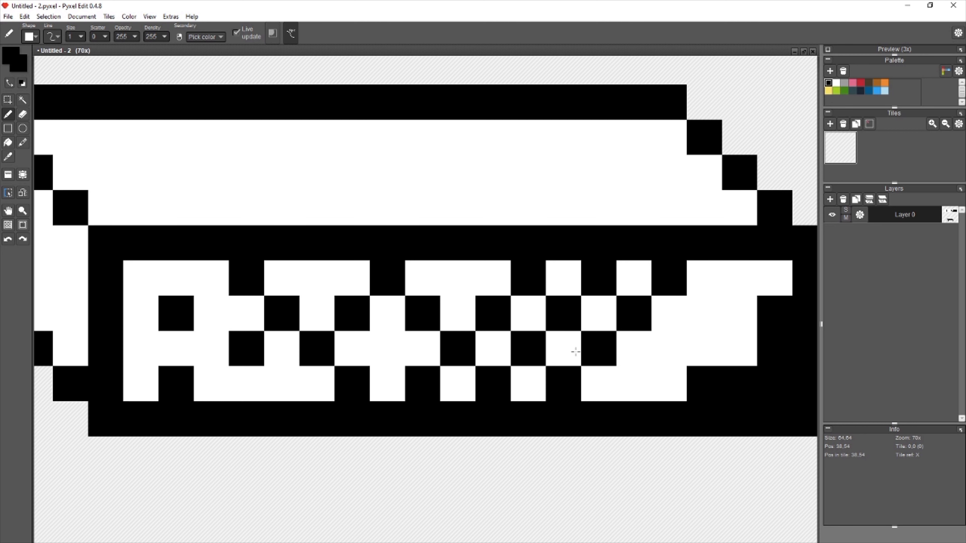
Extend the checkerboard toward the front face's dark end and fill most of the remaining white there with solid black
drag(491, 266, 379, 236)
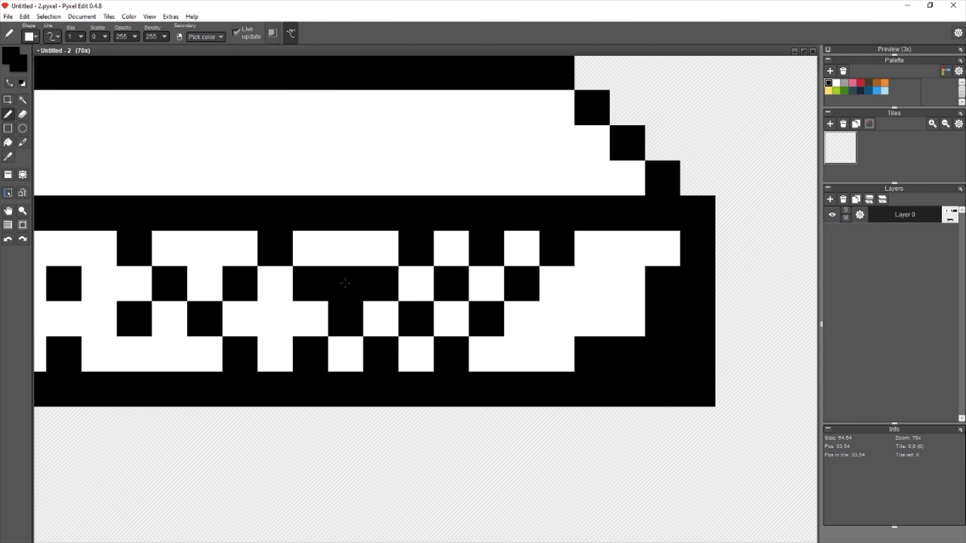
key(m)
key(b)
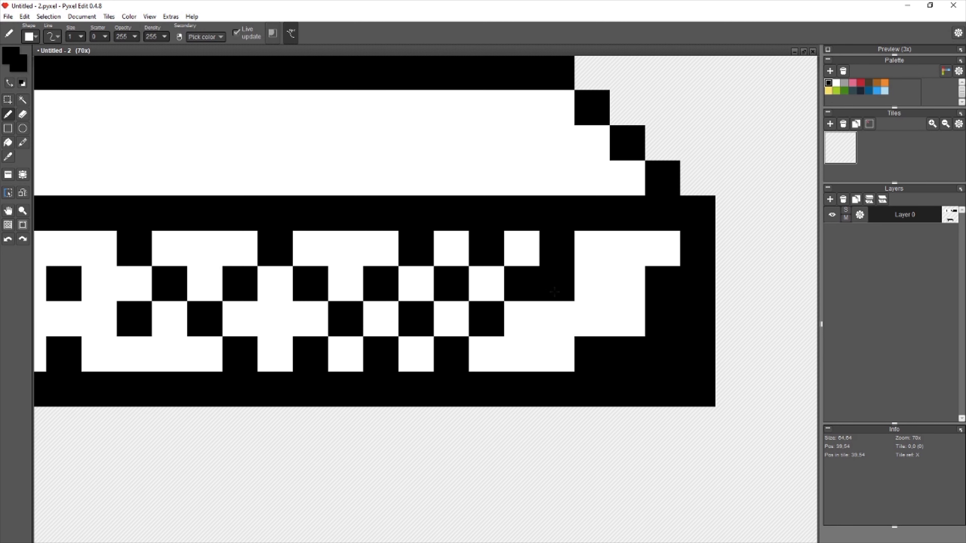
drag(557, 284, 516, 310)
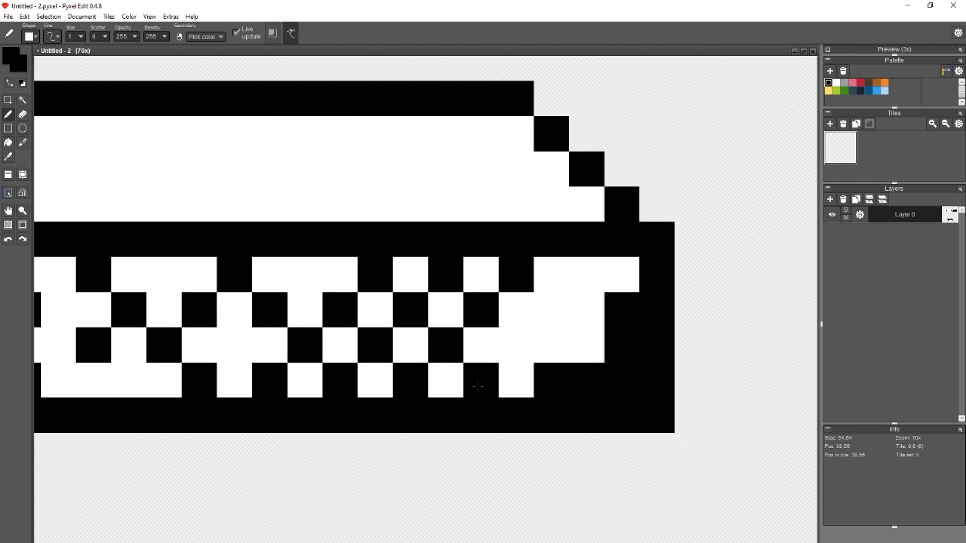
drag(492, 378, 524, 342)
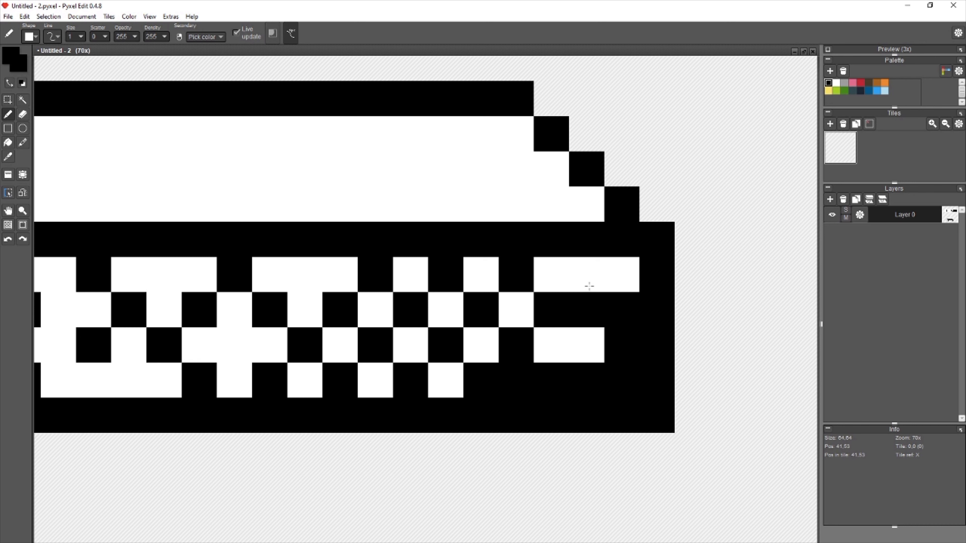
drag(589, 280, 590, 342)
scroll(729, 410, down, 8)
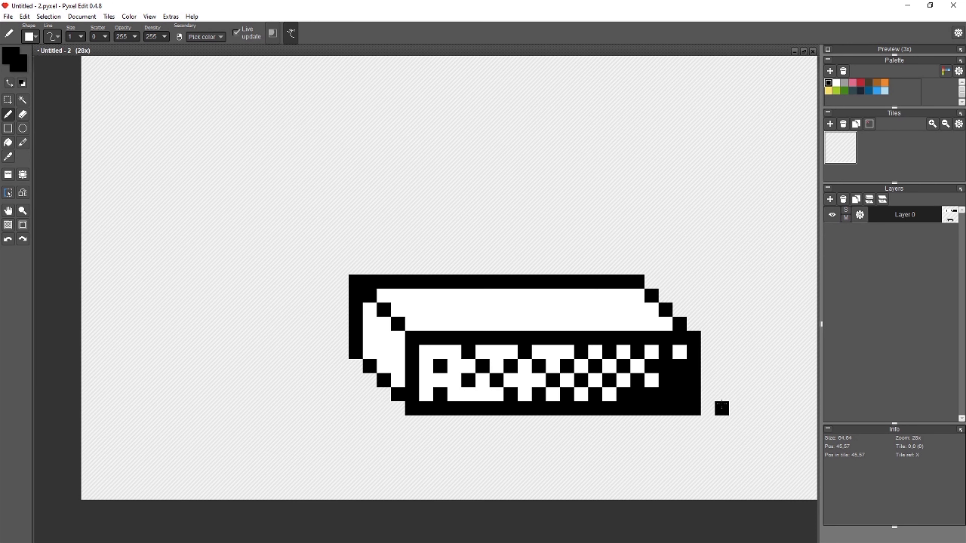
key(s)
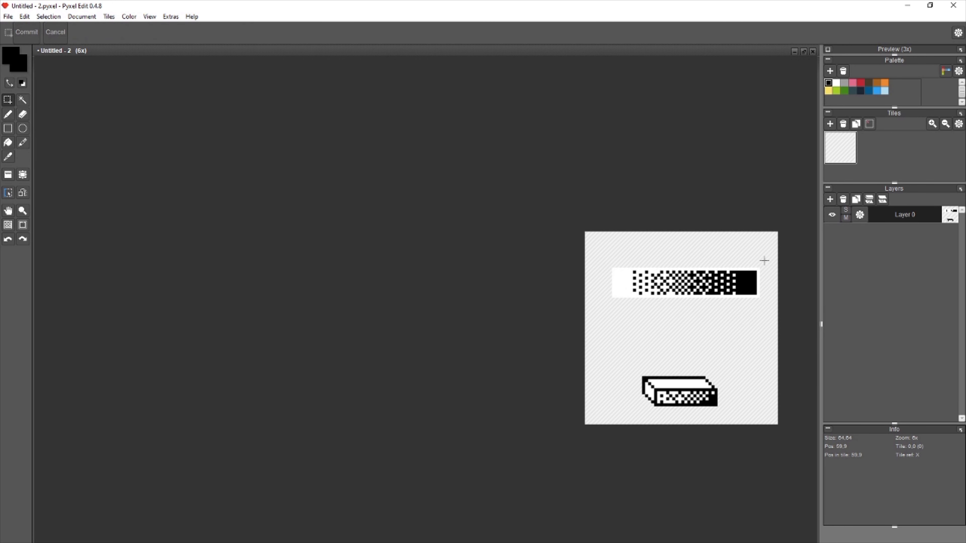
scroll(734, 394, down, 4)
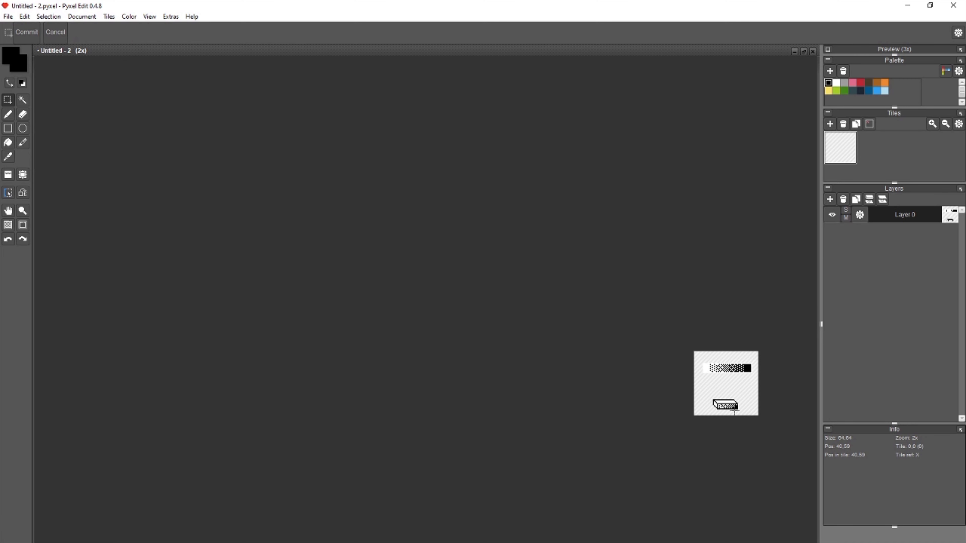
scroll(735, 412, up, 9)
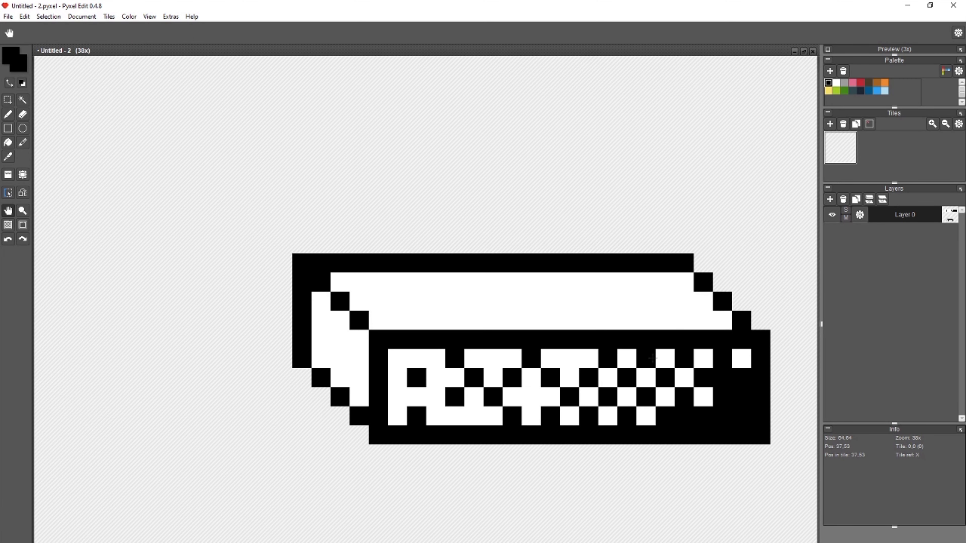
key(b)
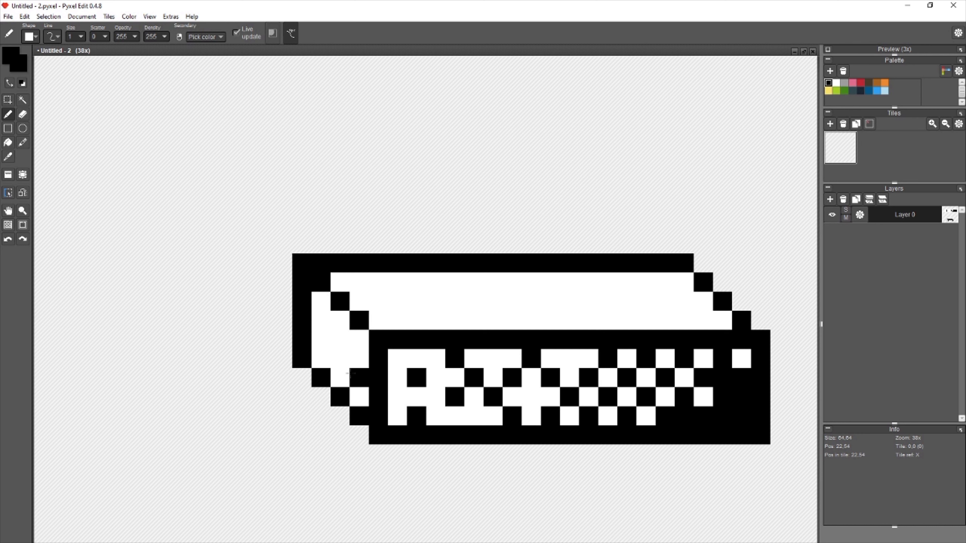
click(340, 359)
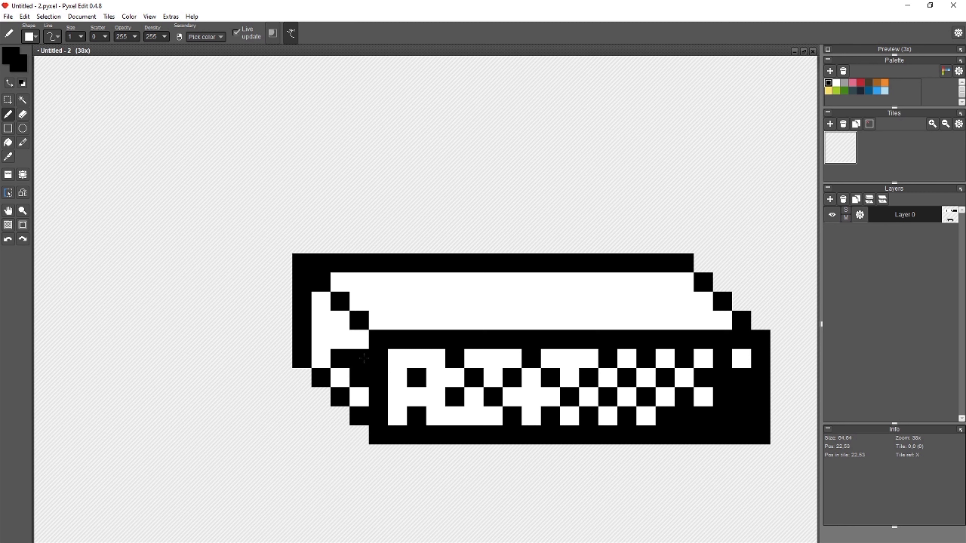
key(ctrl+z)
key(ctrl+z)
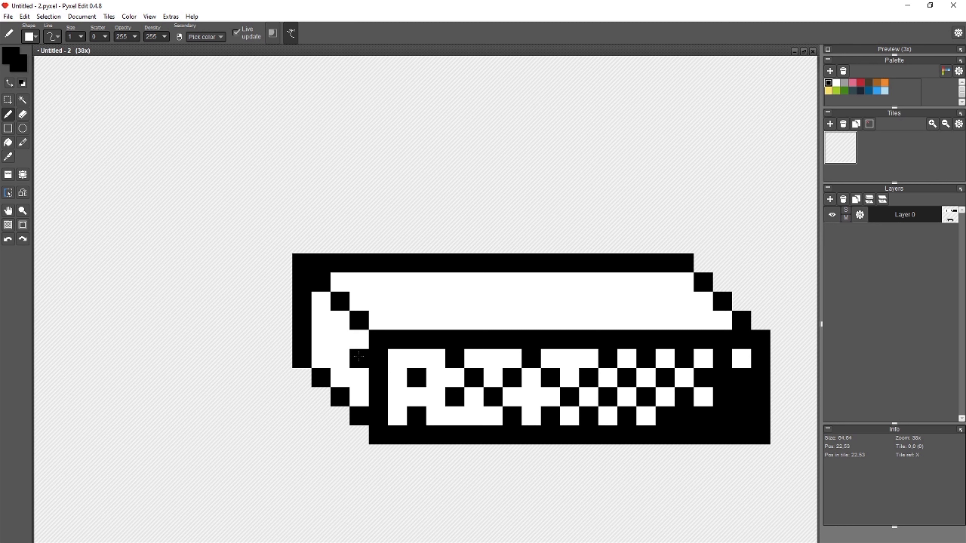
Shade the lower corner of the box's left side face with three black pixels around a single white one
click(358, 356)
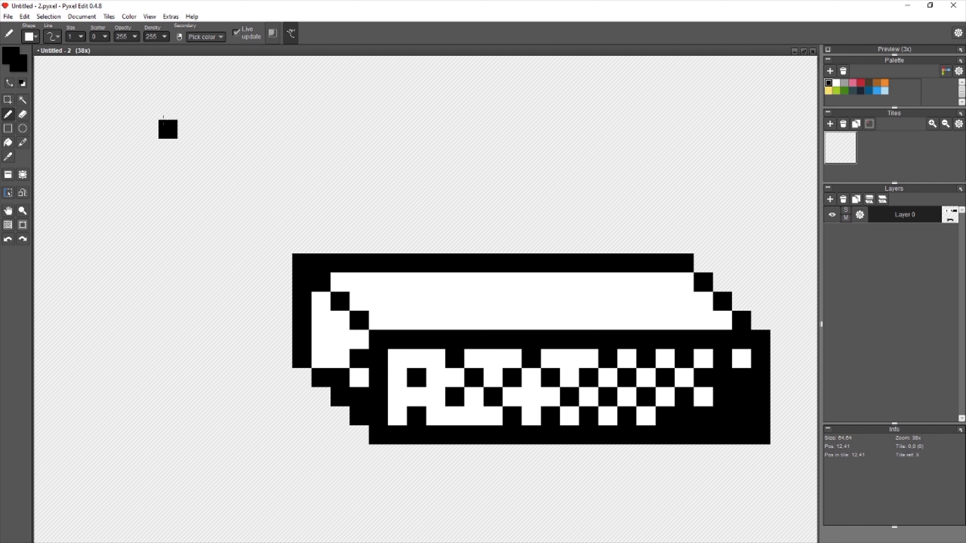
drag(149, 110, 282, 244)
key(ctrl+z)
key(ctrl+z)
key(ctrl+z)
scroll(539, 352, down, 8)
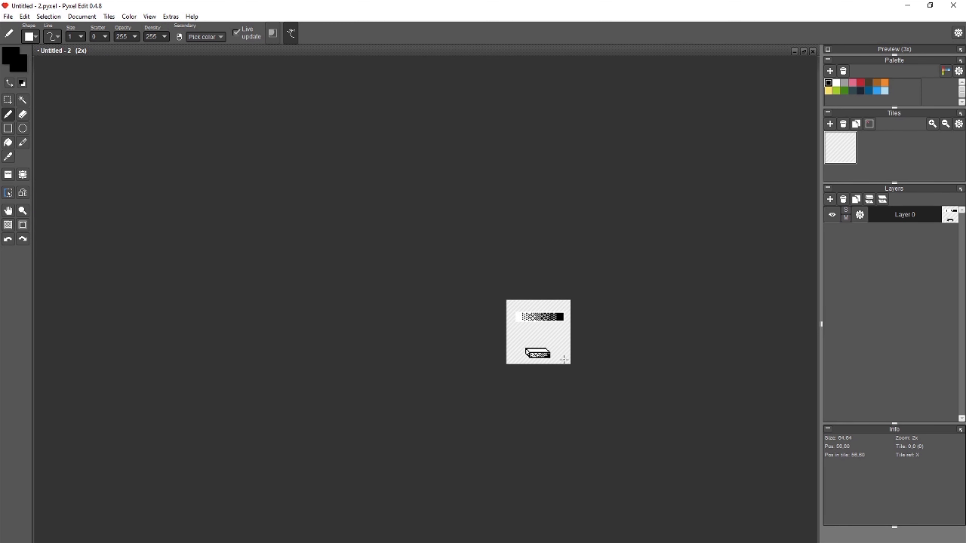
scroll(553, 352, up, 3)
scroll(536, 349, up, 3)
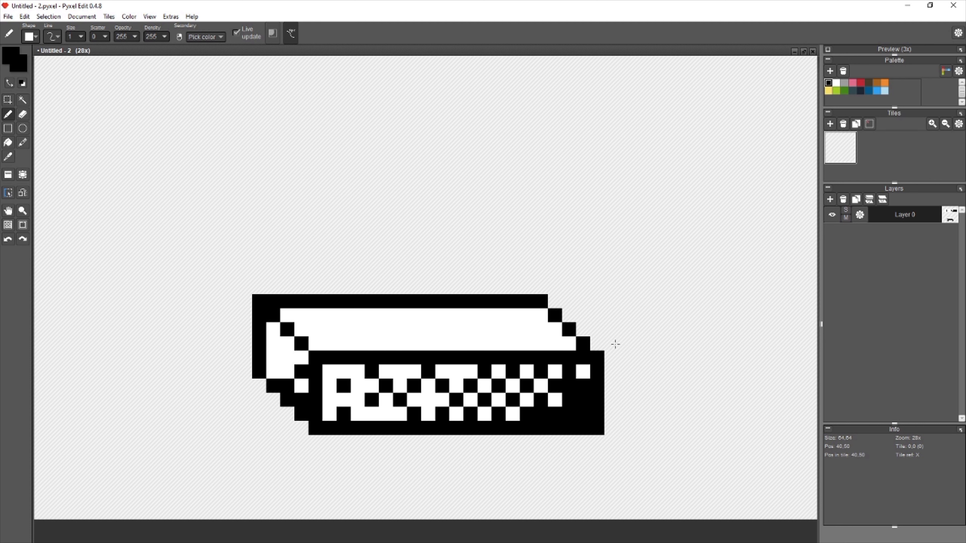
Dither the right end of the box's top face with closely spaced black pixels in a zigzag
key(m)
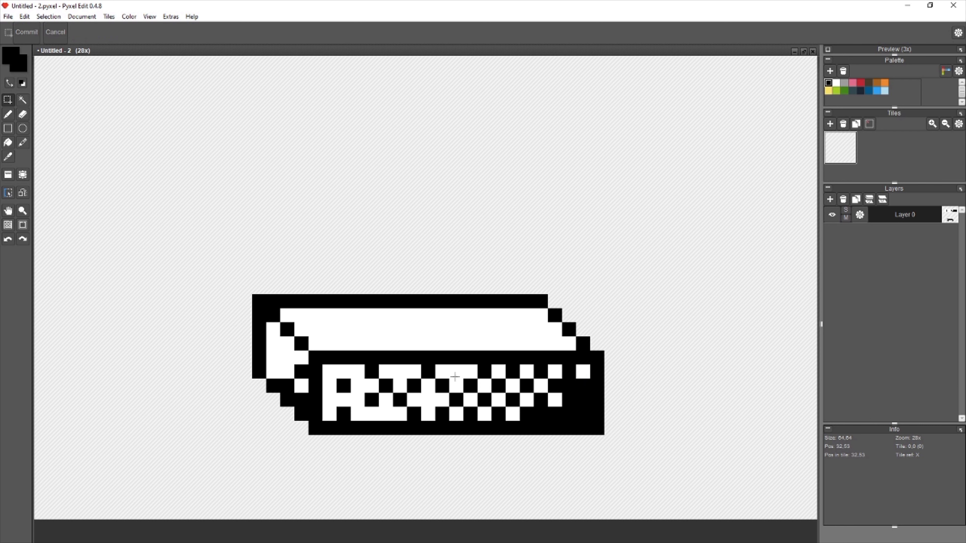
drag(513, 371, 480, 413)
key(b)
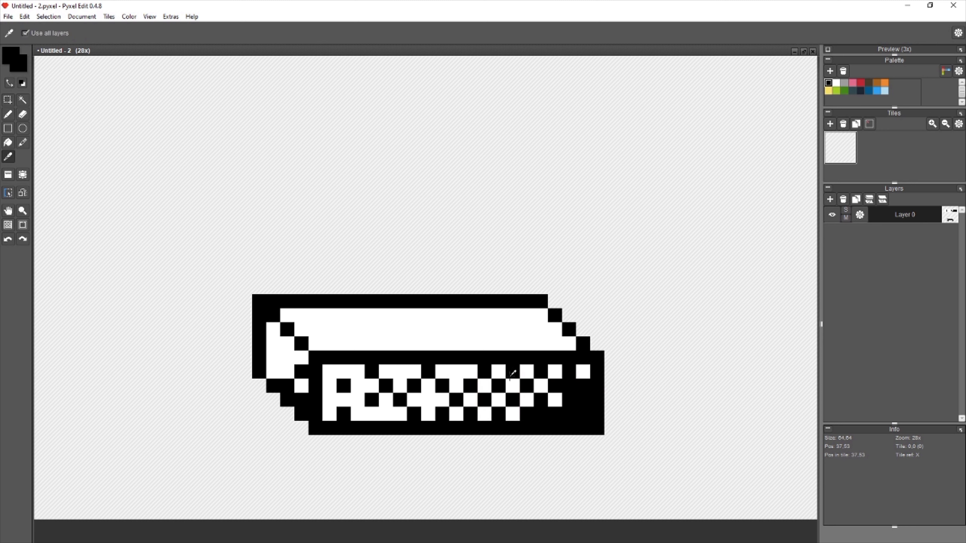
click(541, 329)
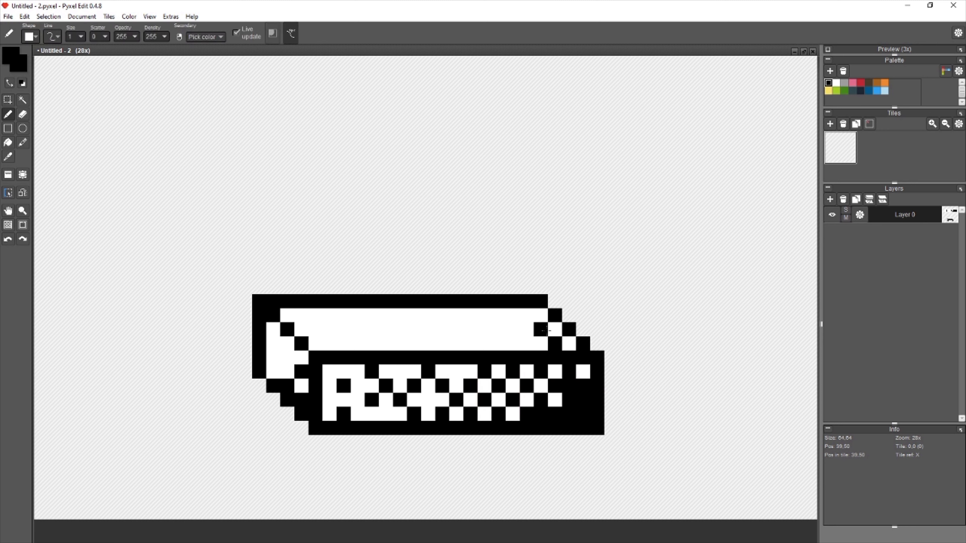
click(527, 342)
click(512, 329)
click(500, 315)
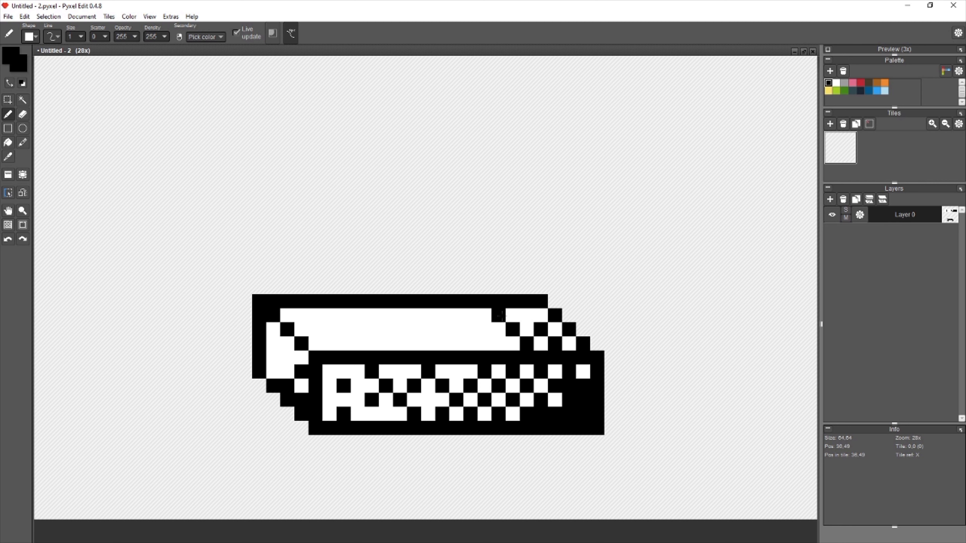
Continue the top face's dithering leftward with four more widely spaced black pixels, fading into the white area
click(485, 330)
click(472, 342)
click(457, 315)
click(441, 329)
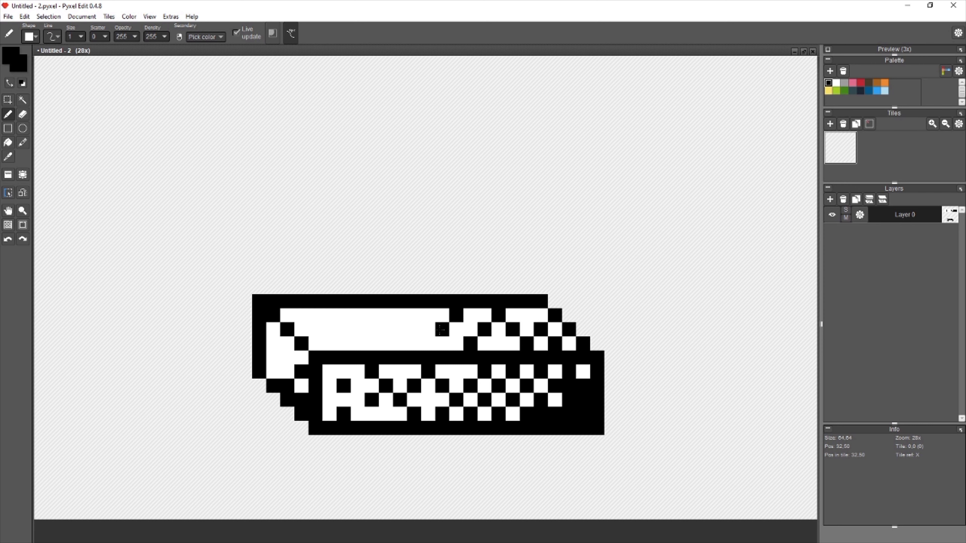
key(ctrl+z)
click(440, 341)
Examine the shaded box beside the gradient at a very small scale to judge the dithering
scroll(616, 333, down, 5)
key(s)
scroll(645, 340, down, 3)
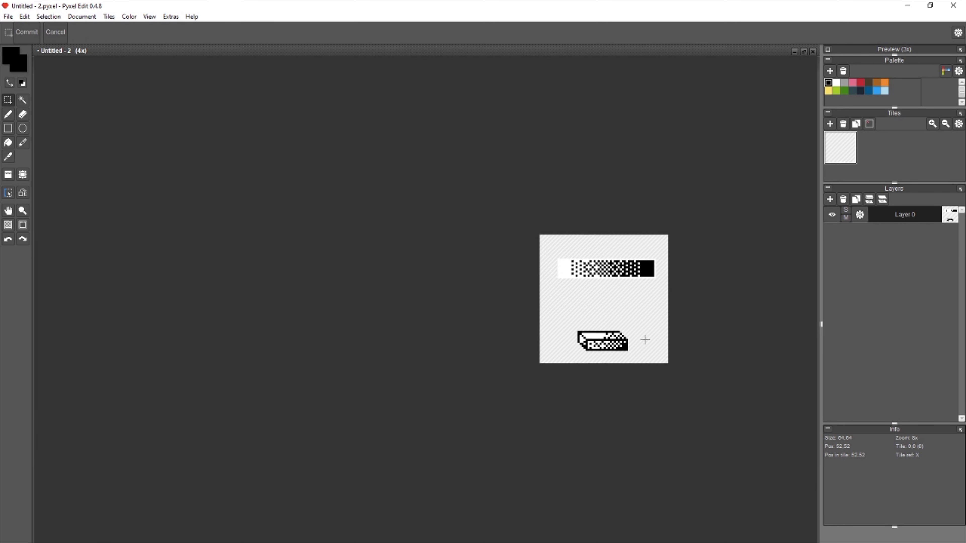
scroll(645, 339, down, 2)
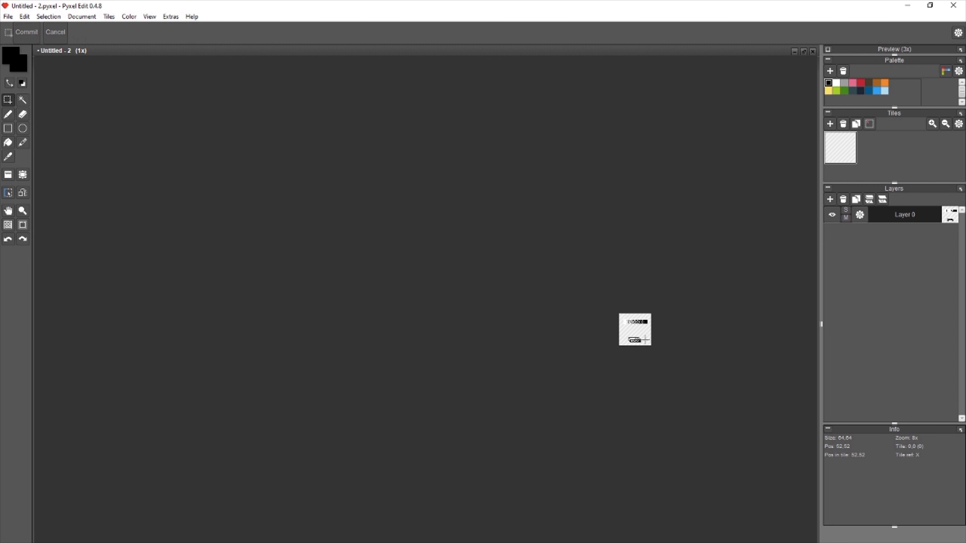
scroll(657, 341, up, 1)
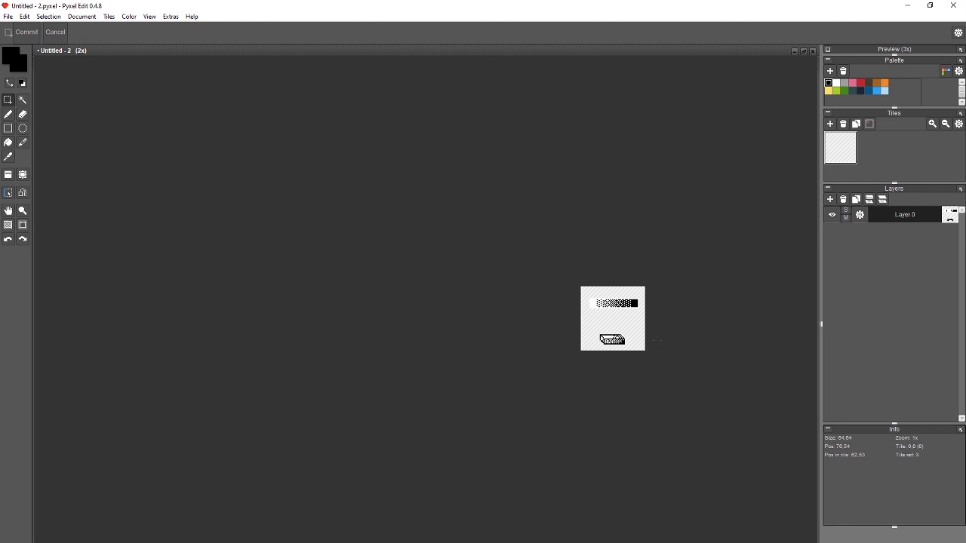
drag(655, 340, 636, 340)
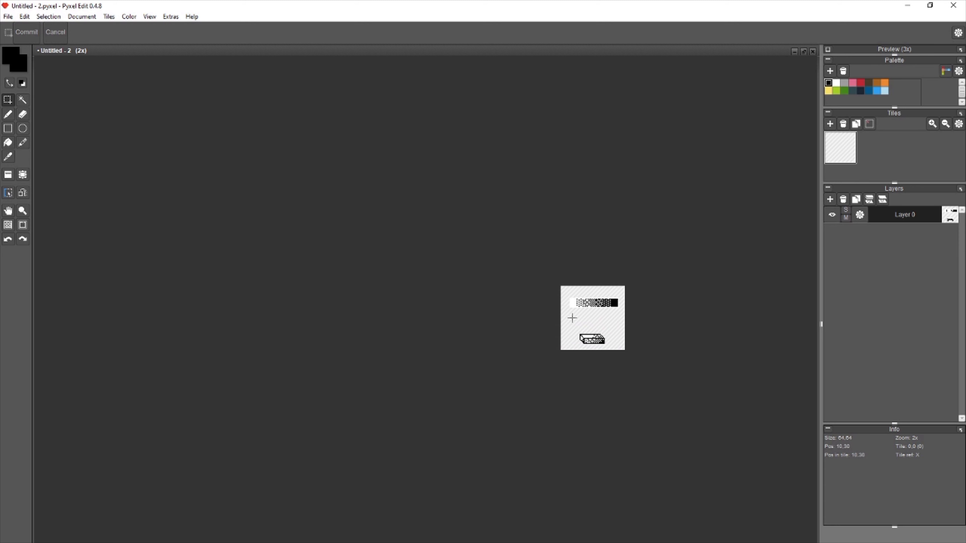
scroll(593, 335, up, 5)
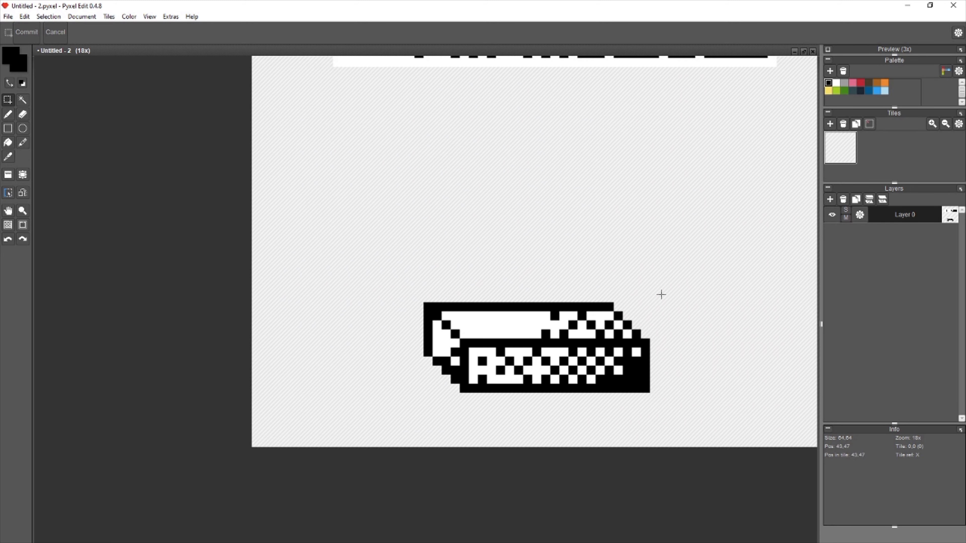
Mark the box's dithered top face, its light area and its shaded side face one after another with temporary selections
drag(667, 294, 523, 338)
click(523, 234)
drag(456, 317, 654, 335)
click(686, 309)
drag(424, 303, 642, 386)
drag(542, 312, 621, 336)
click(630, 304)
drag(495, 304, 440, 335)
drag(641, 294, 533, 338)
drag(436, 350, 460, 371)
click(461, 371)
drag(541, 313, 533, 334)
drag(437, 322, 454, 346)
Select the whole box and move it up to sit just below the gradient bar
drag(620, 282, 406, 424)
scroll(601, 316, down, 2)
drag(528, 386, 537, 367)
click(589, 338)
scroll(537, 367, down, 3)
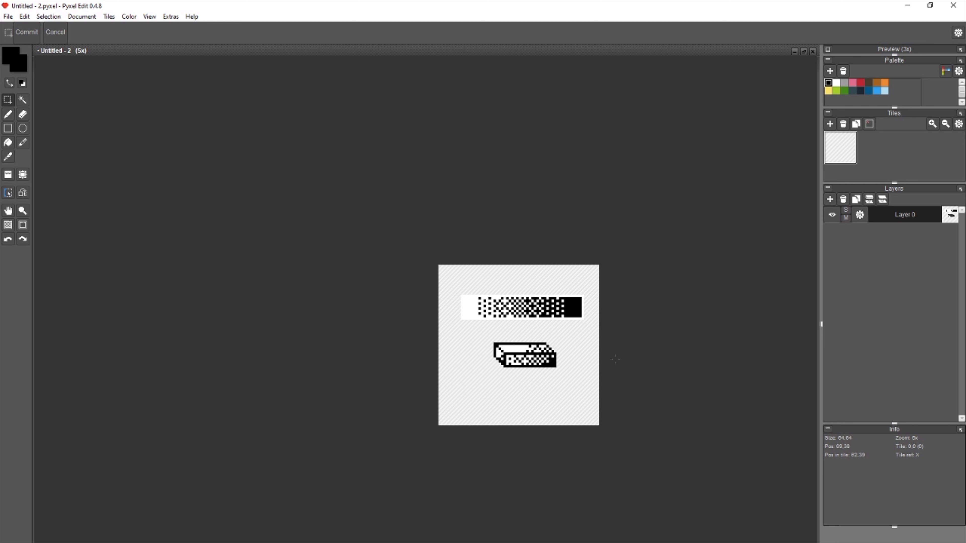
drag(616, 360, 547, 354)
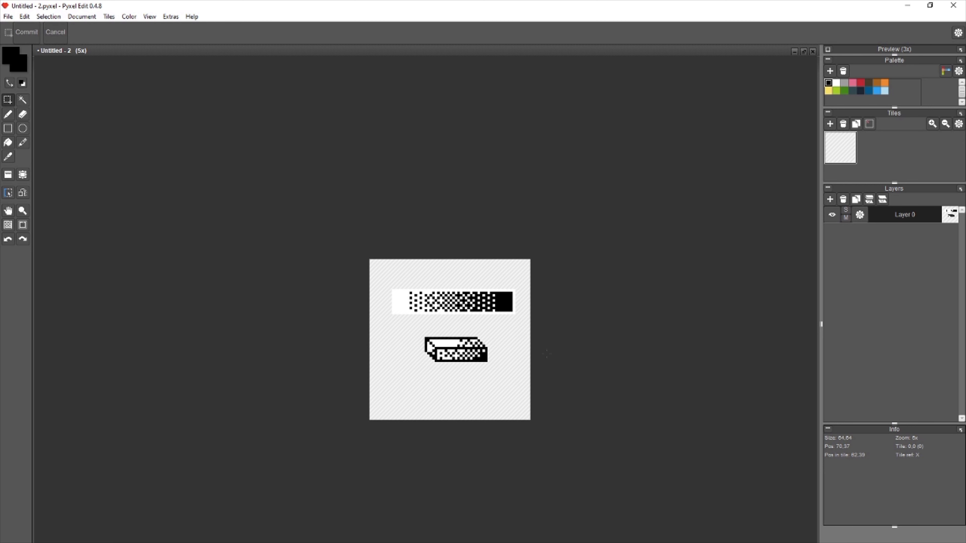